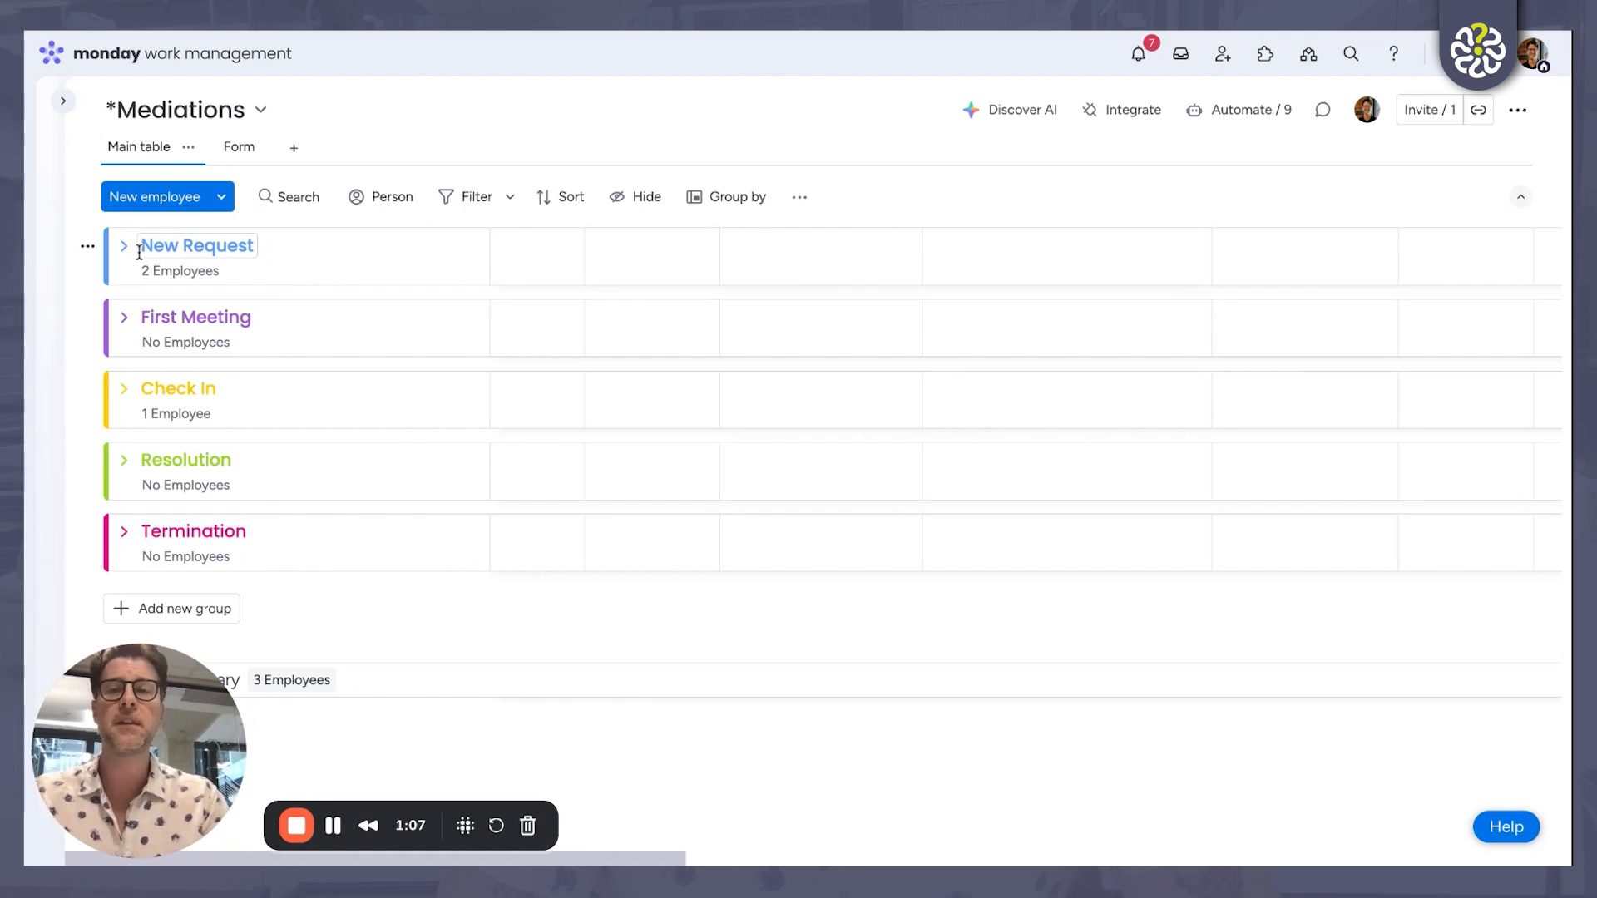
Step: Open the Mediation Request form with its saved answers and examine the available incident categories
click(236, 149)
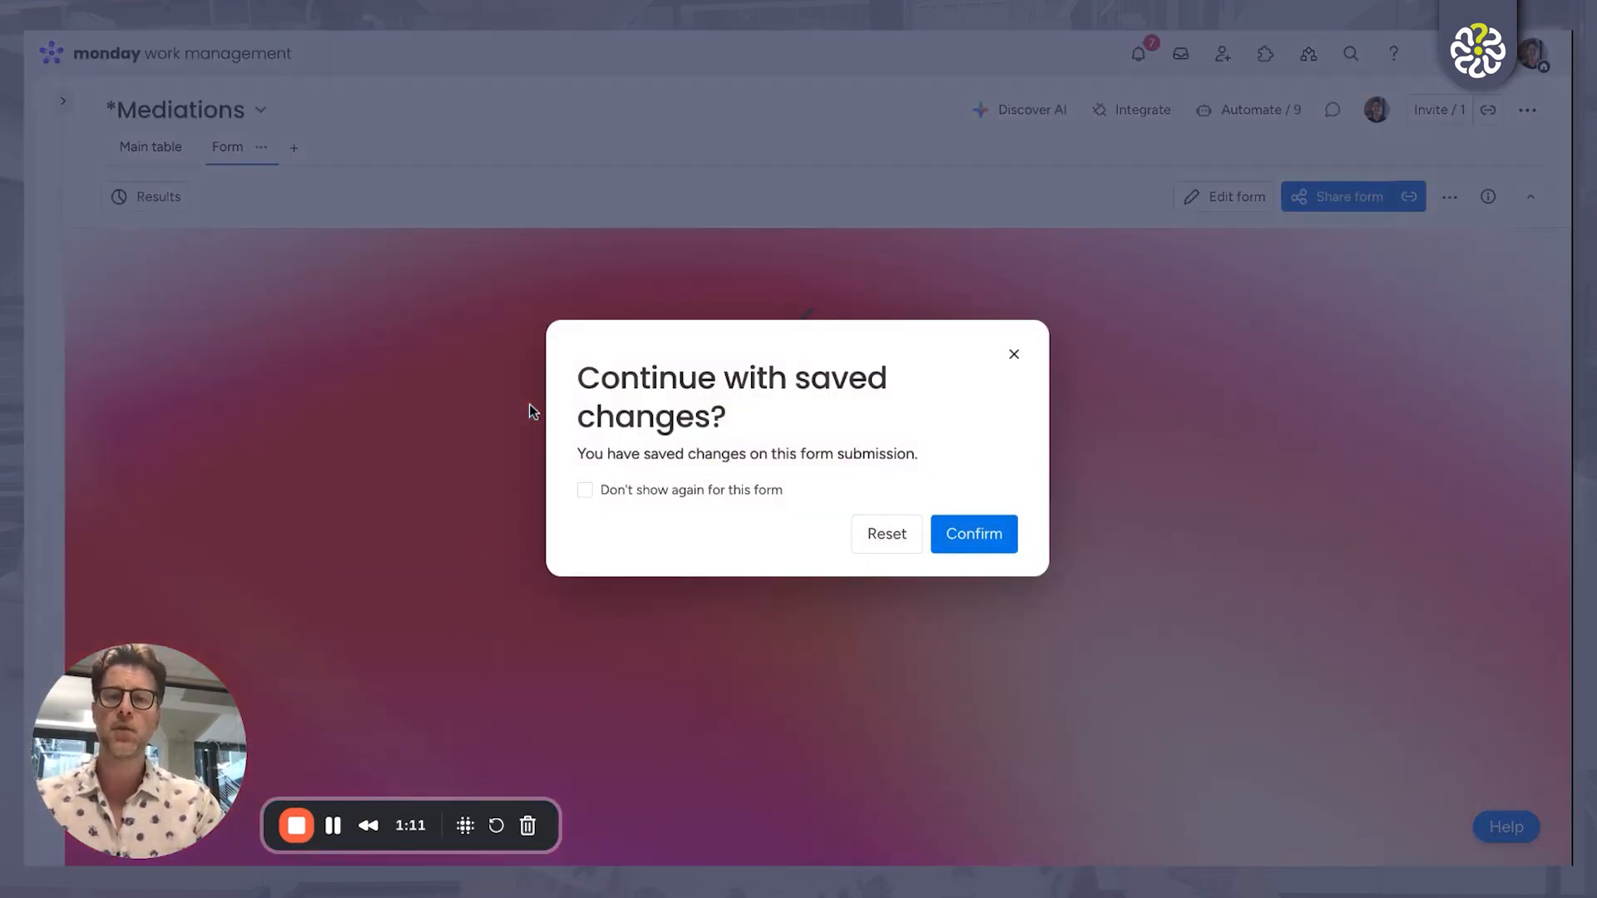
click(952, 539)
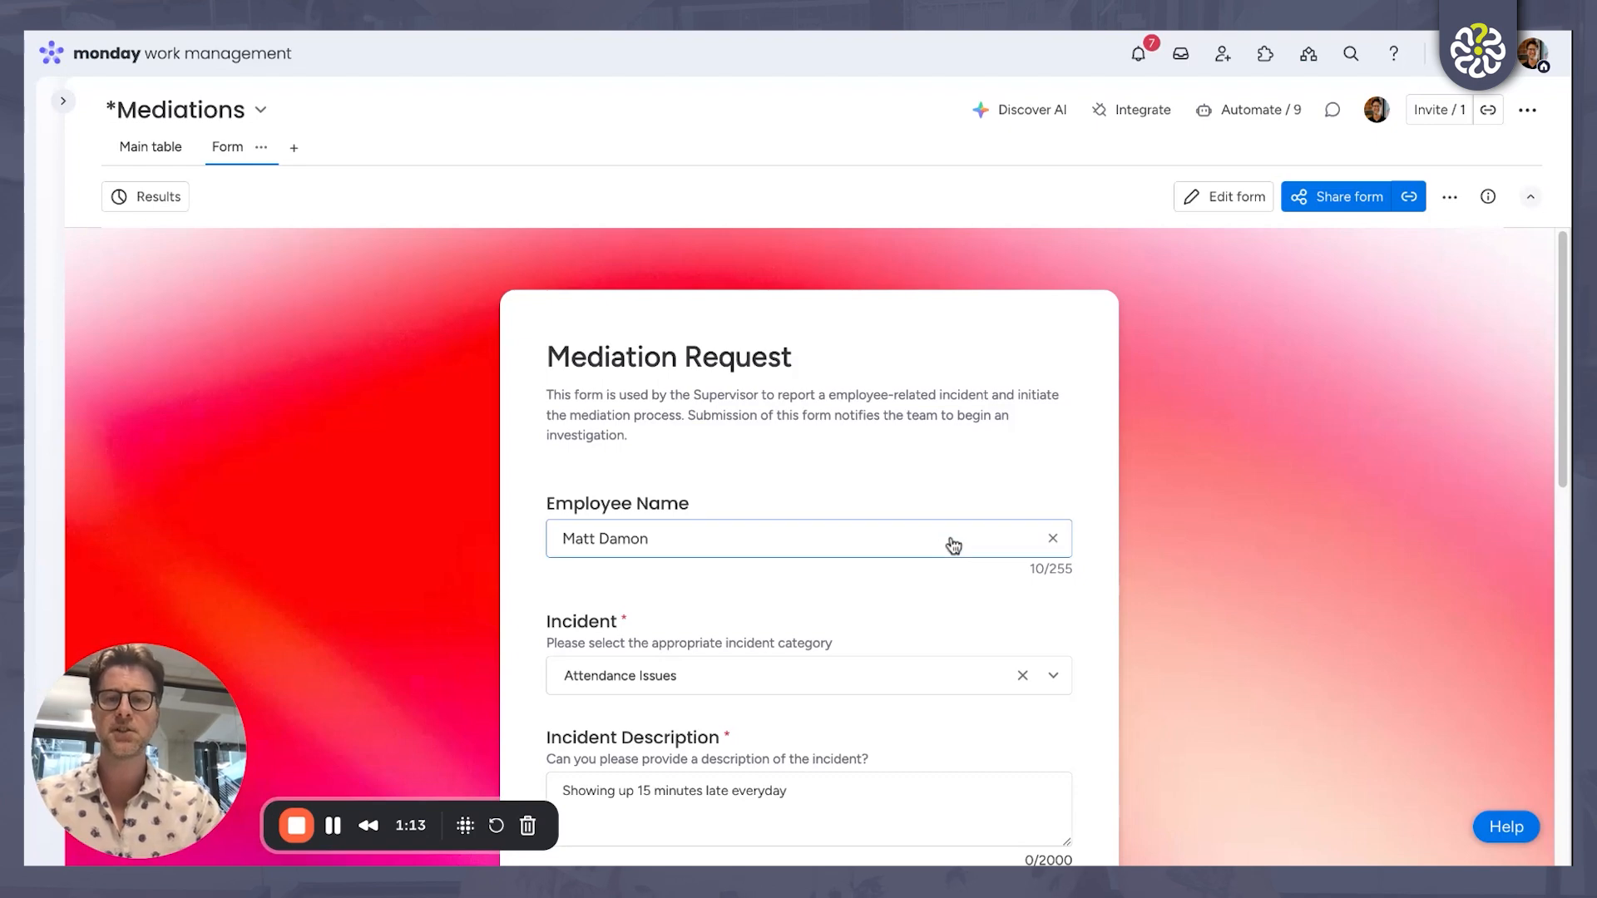
scroll(953, 545, down, 1)
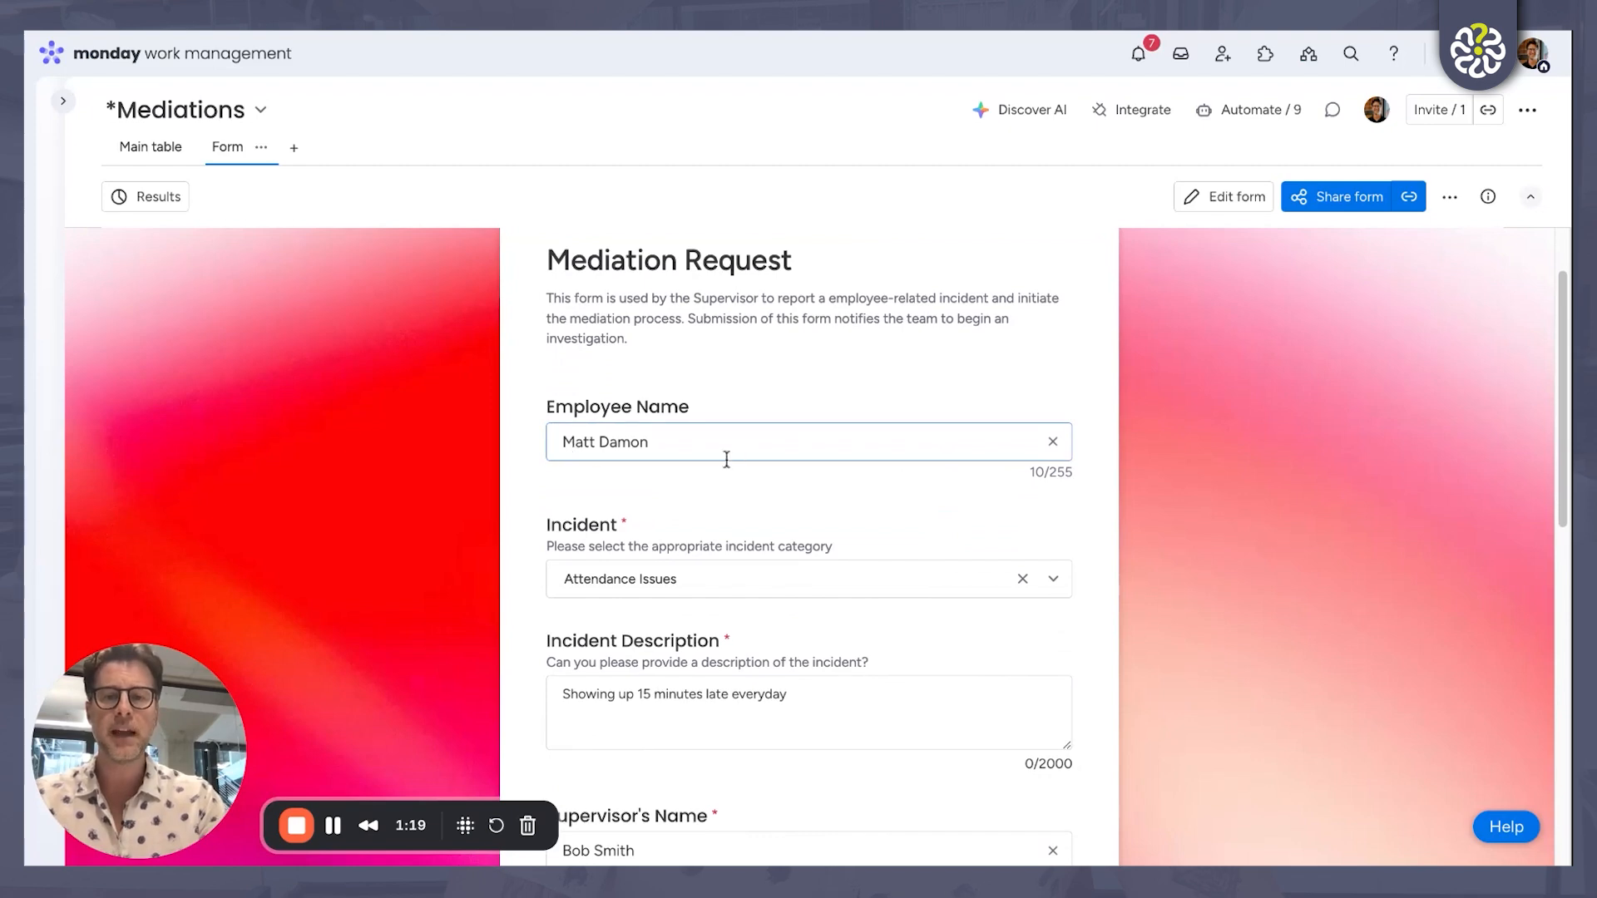
scroll(699, 497, down, 2)
click(736, 436)
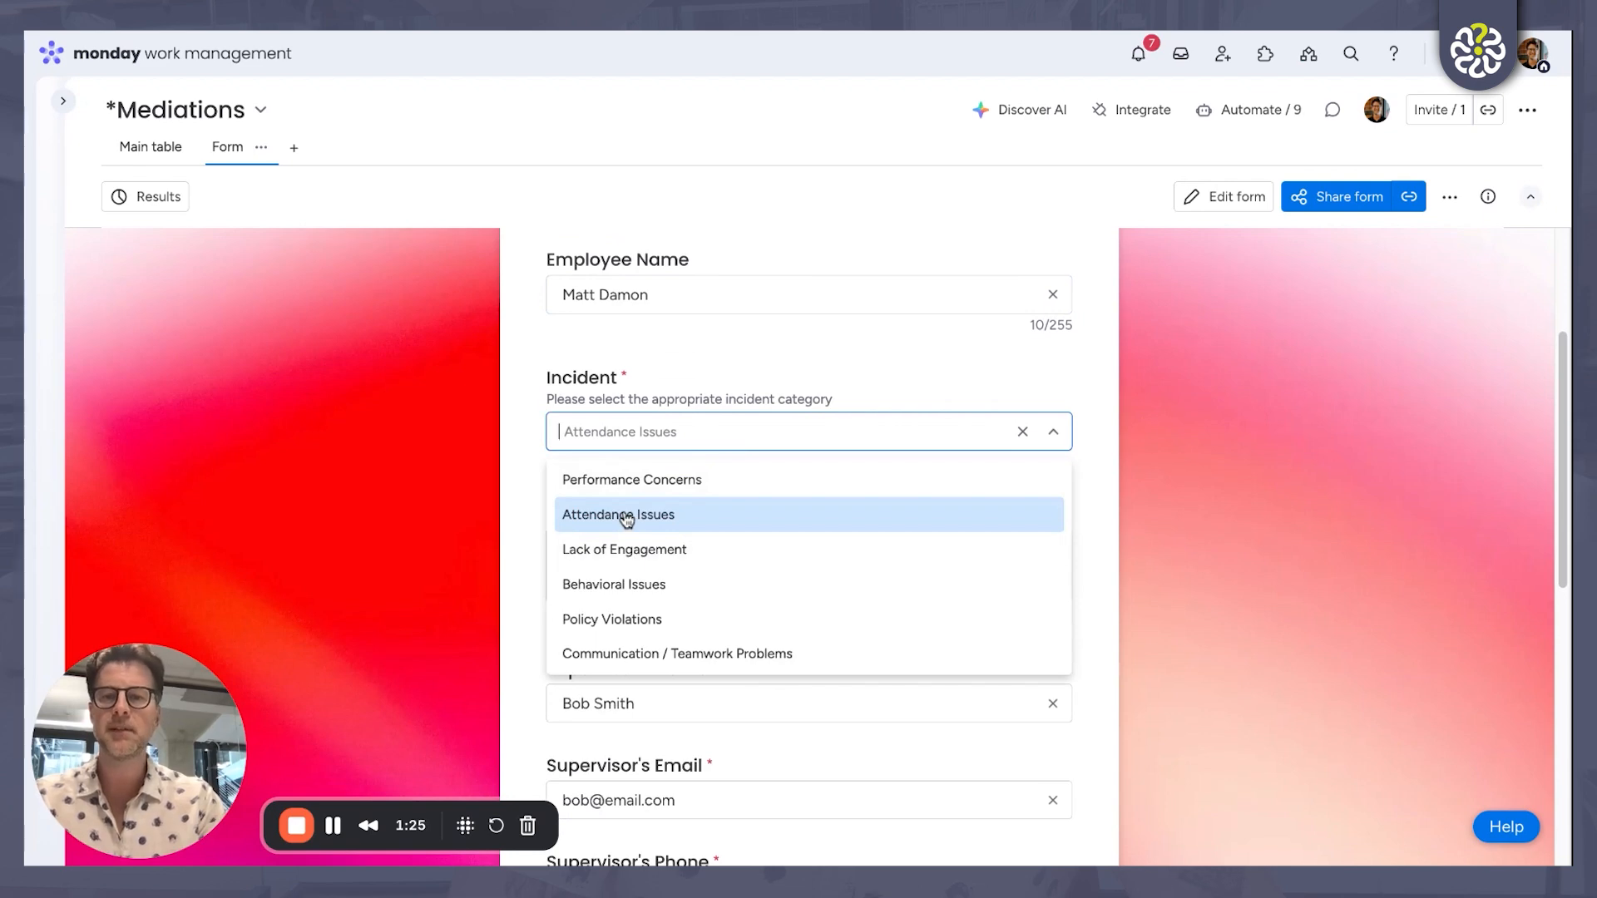
click(880, 372)
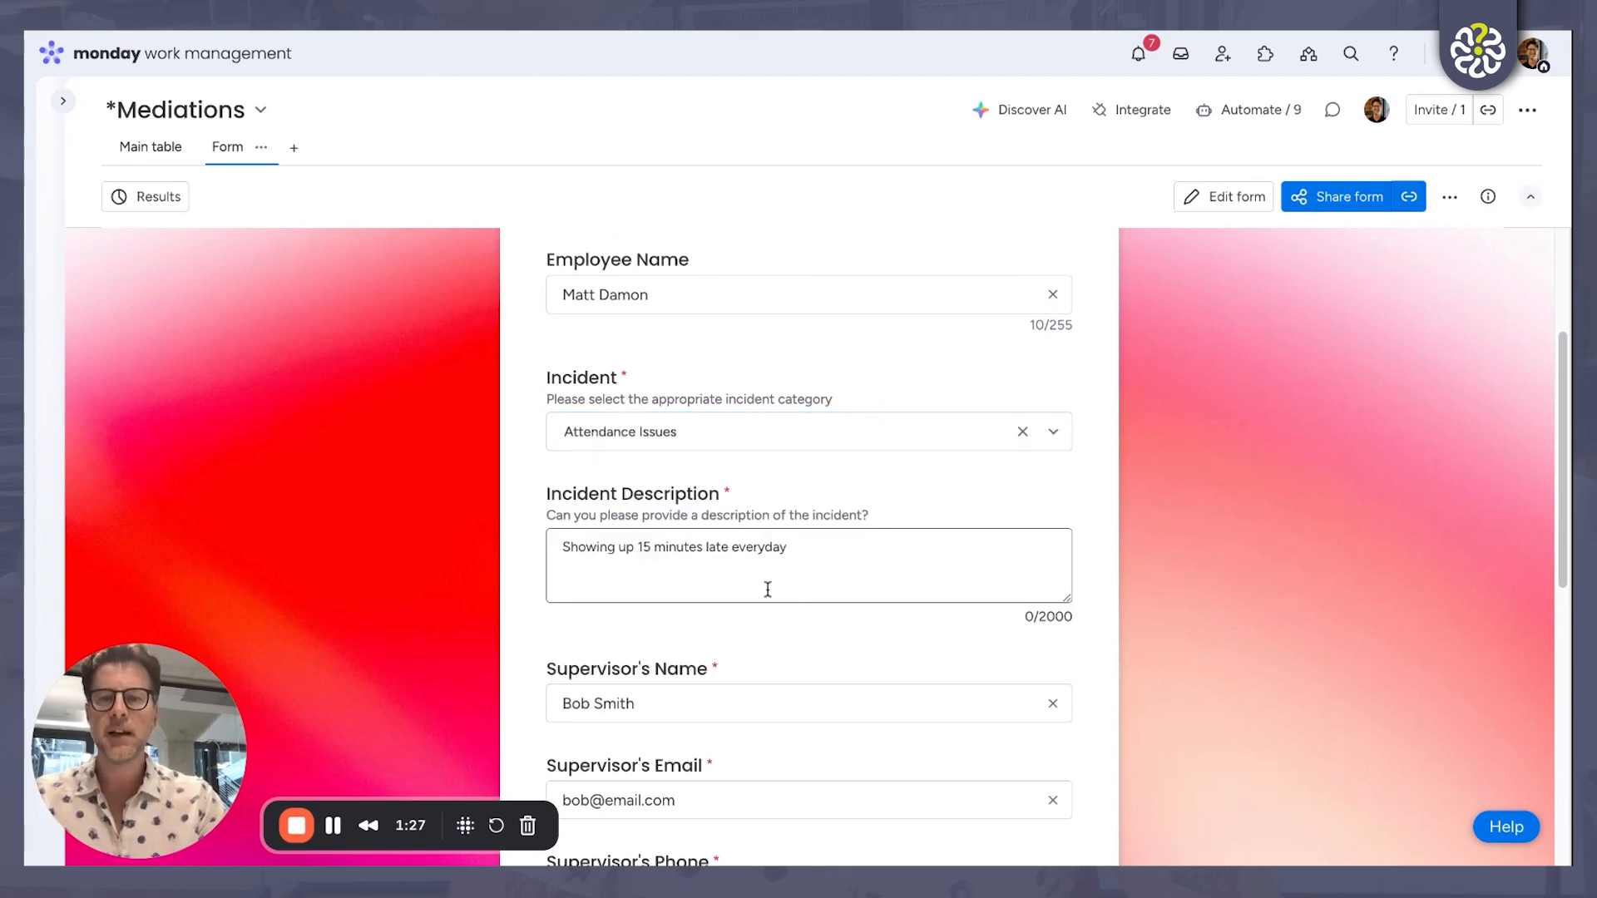
Step: Review the remaining supervisor, department manager, incident date and availability answers, and submit the Mediation Request form
scroll(767, 595, down, 3)
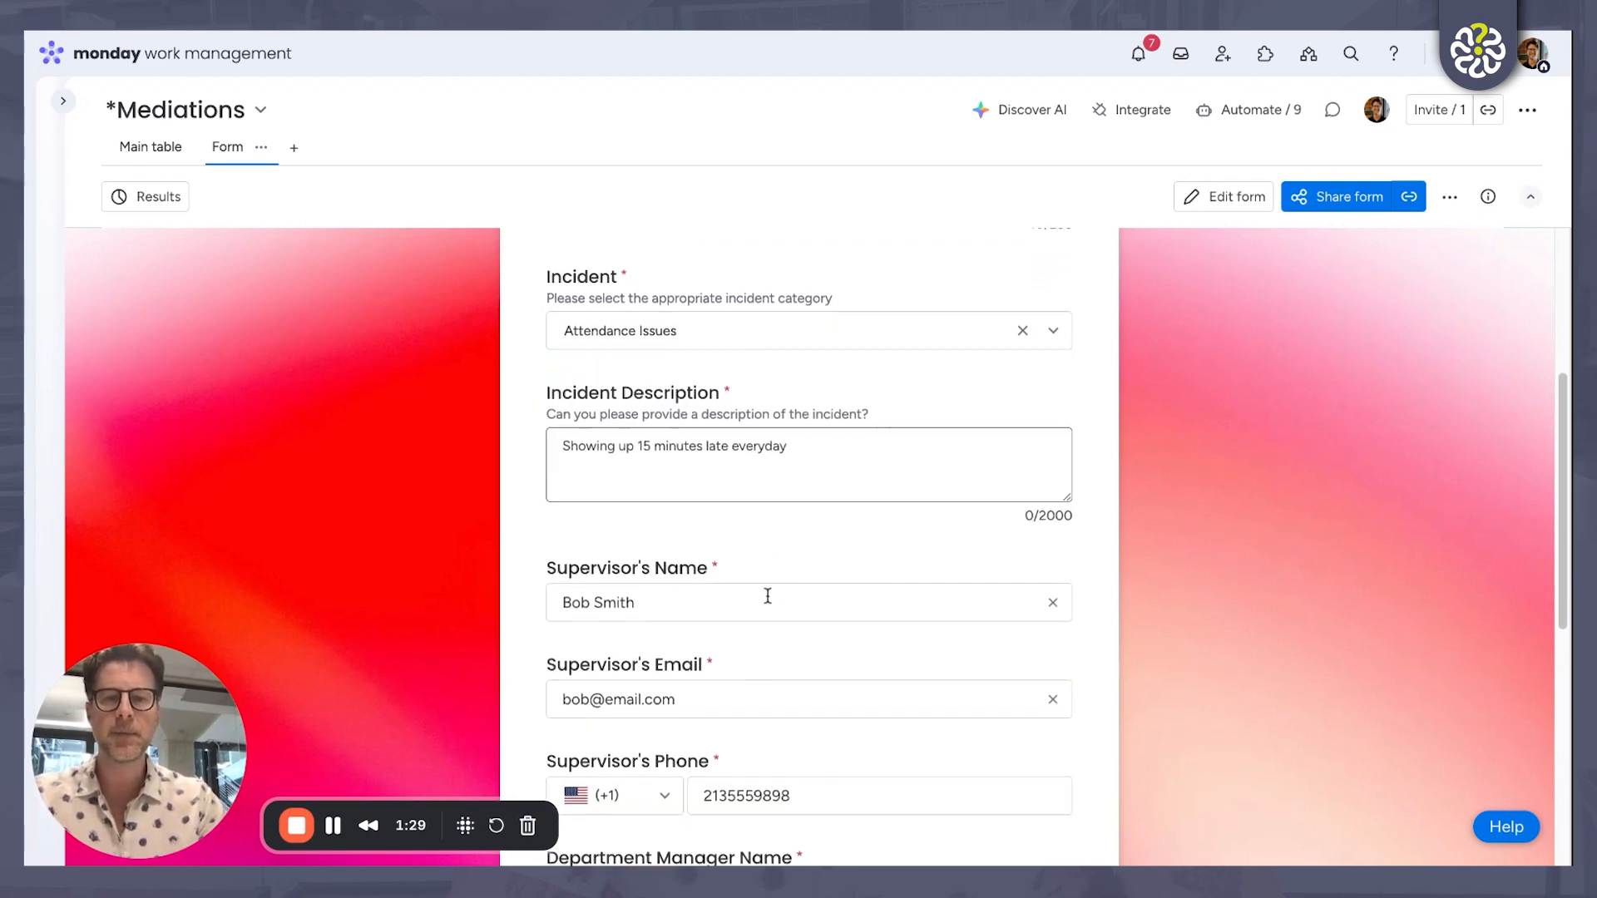
scroll(571, 541, down, 1)
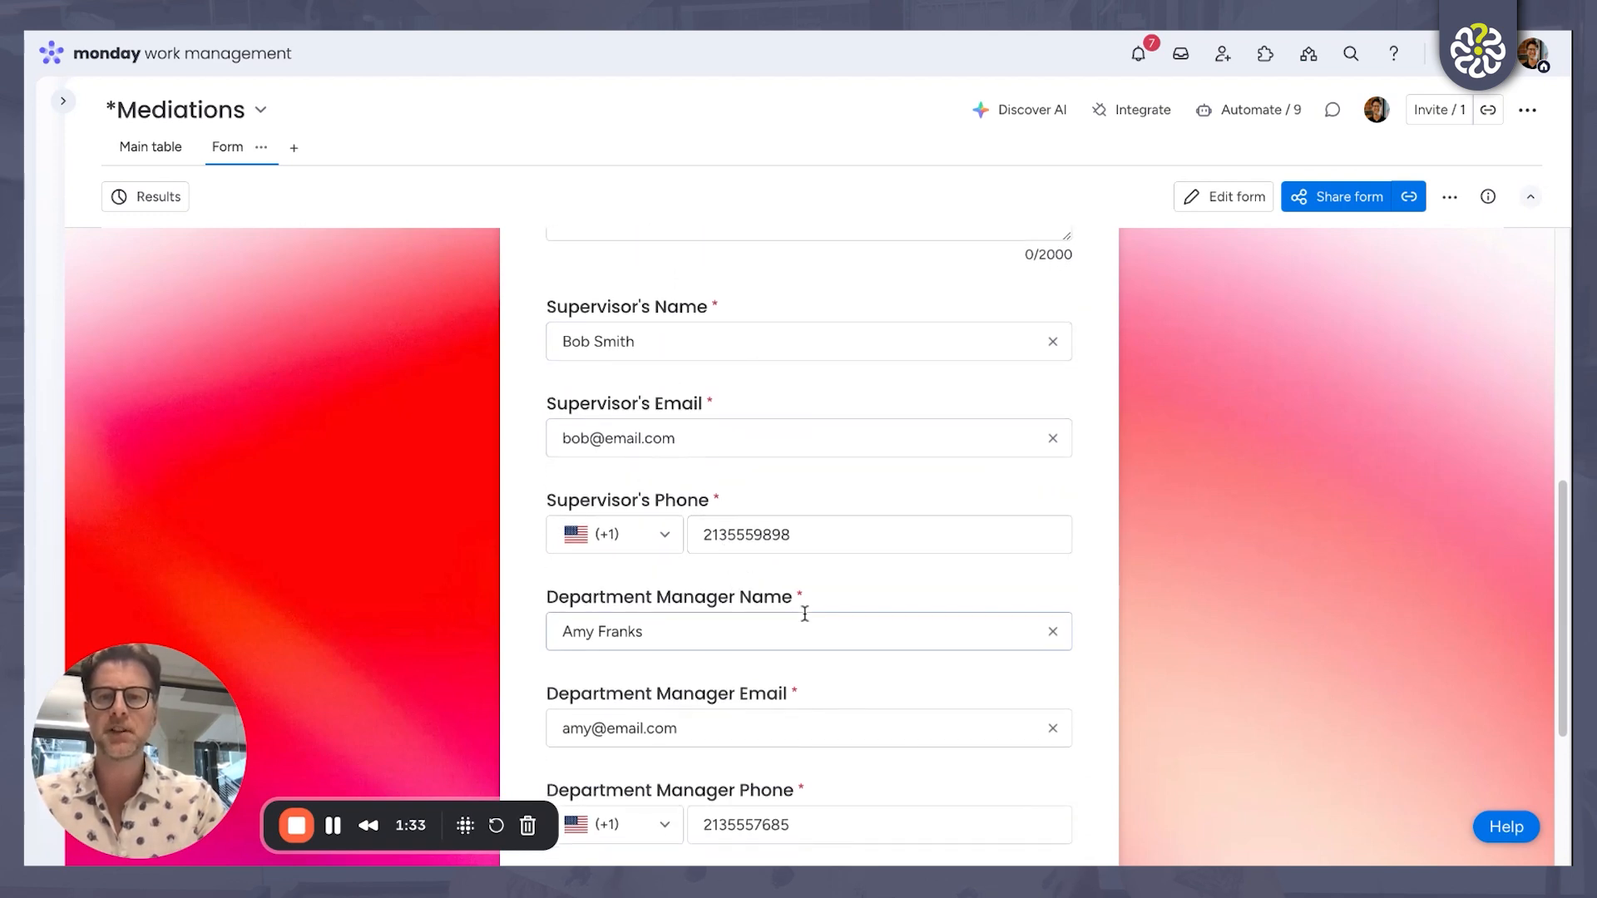
scroll(803, 614, down, 4)
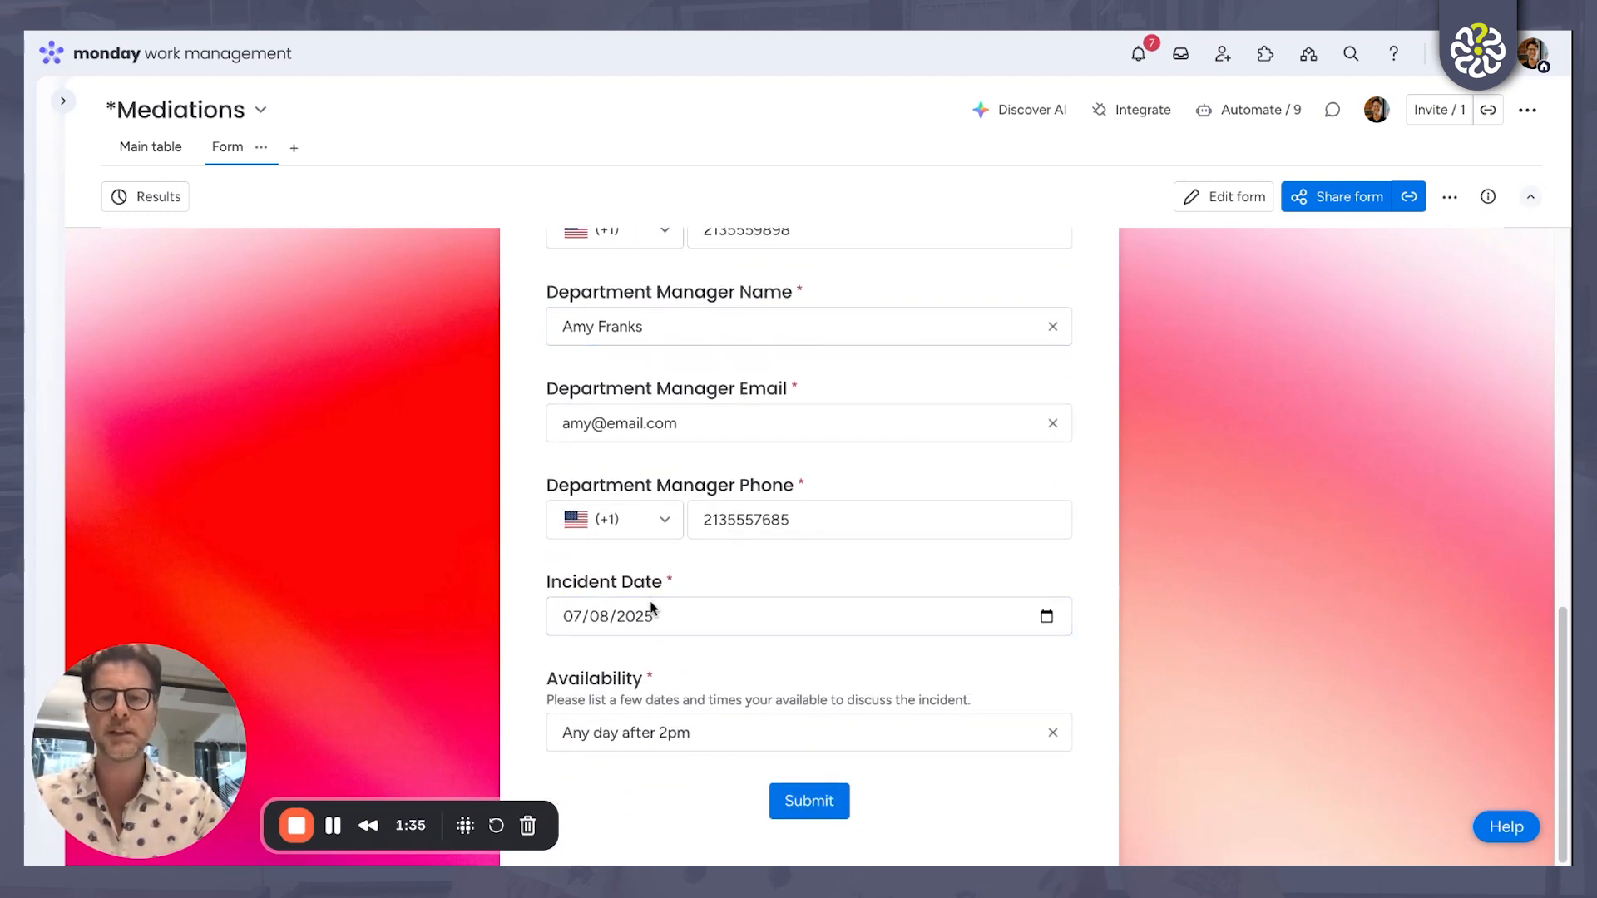
click(811, 804)
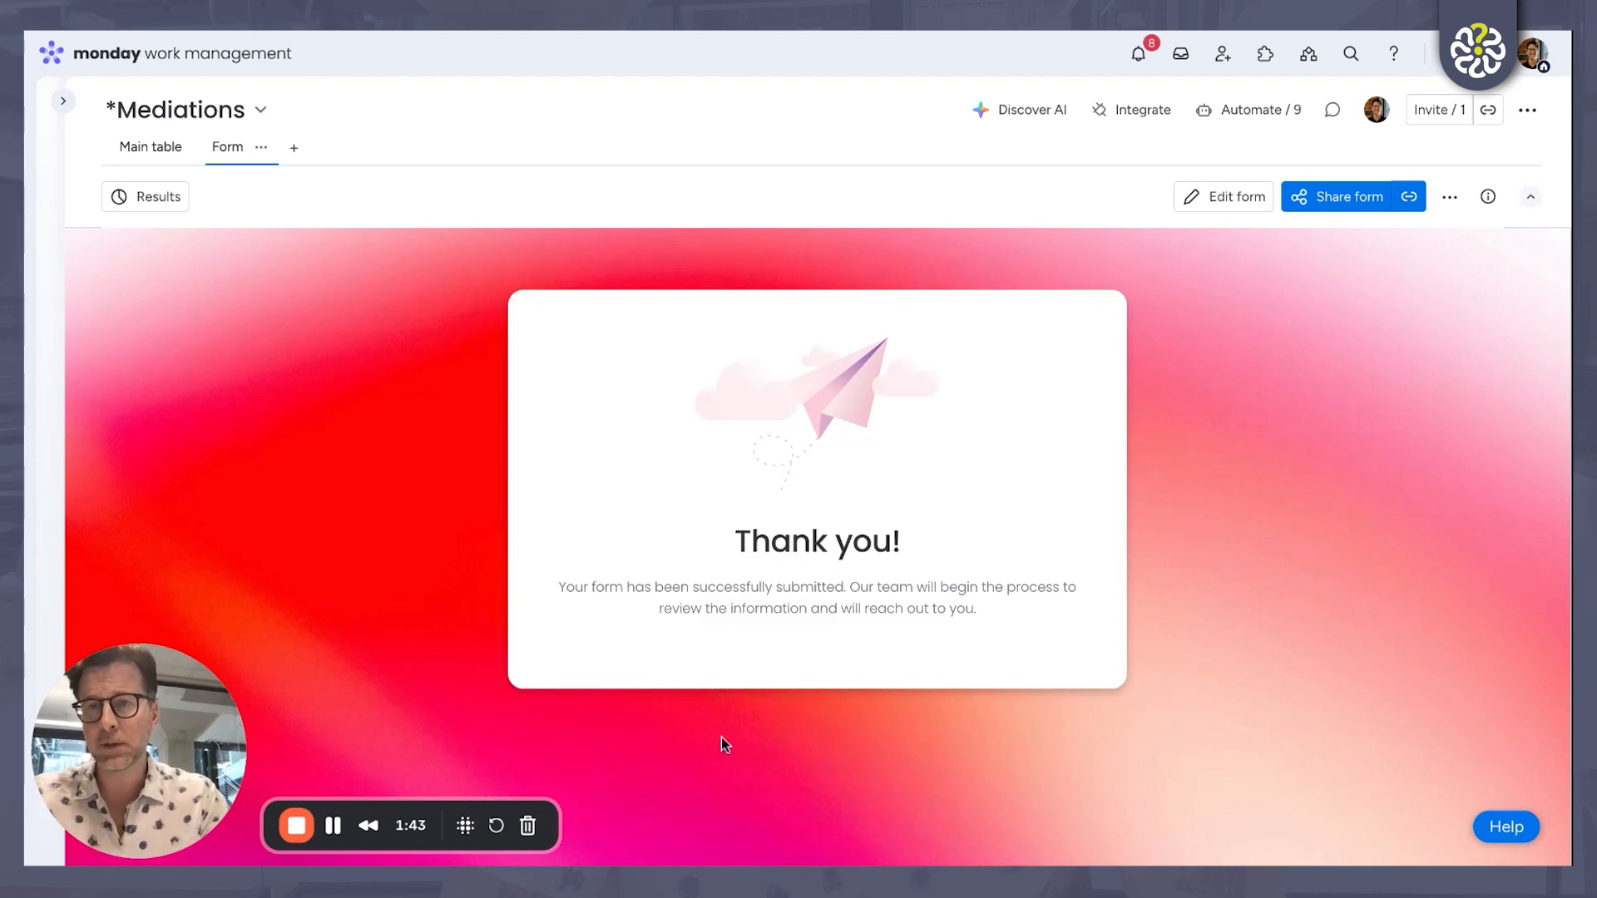
Step: Expand the New Request group in the main table and examine the newly submitted request's details across its columns
click(137, 144)
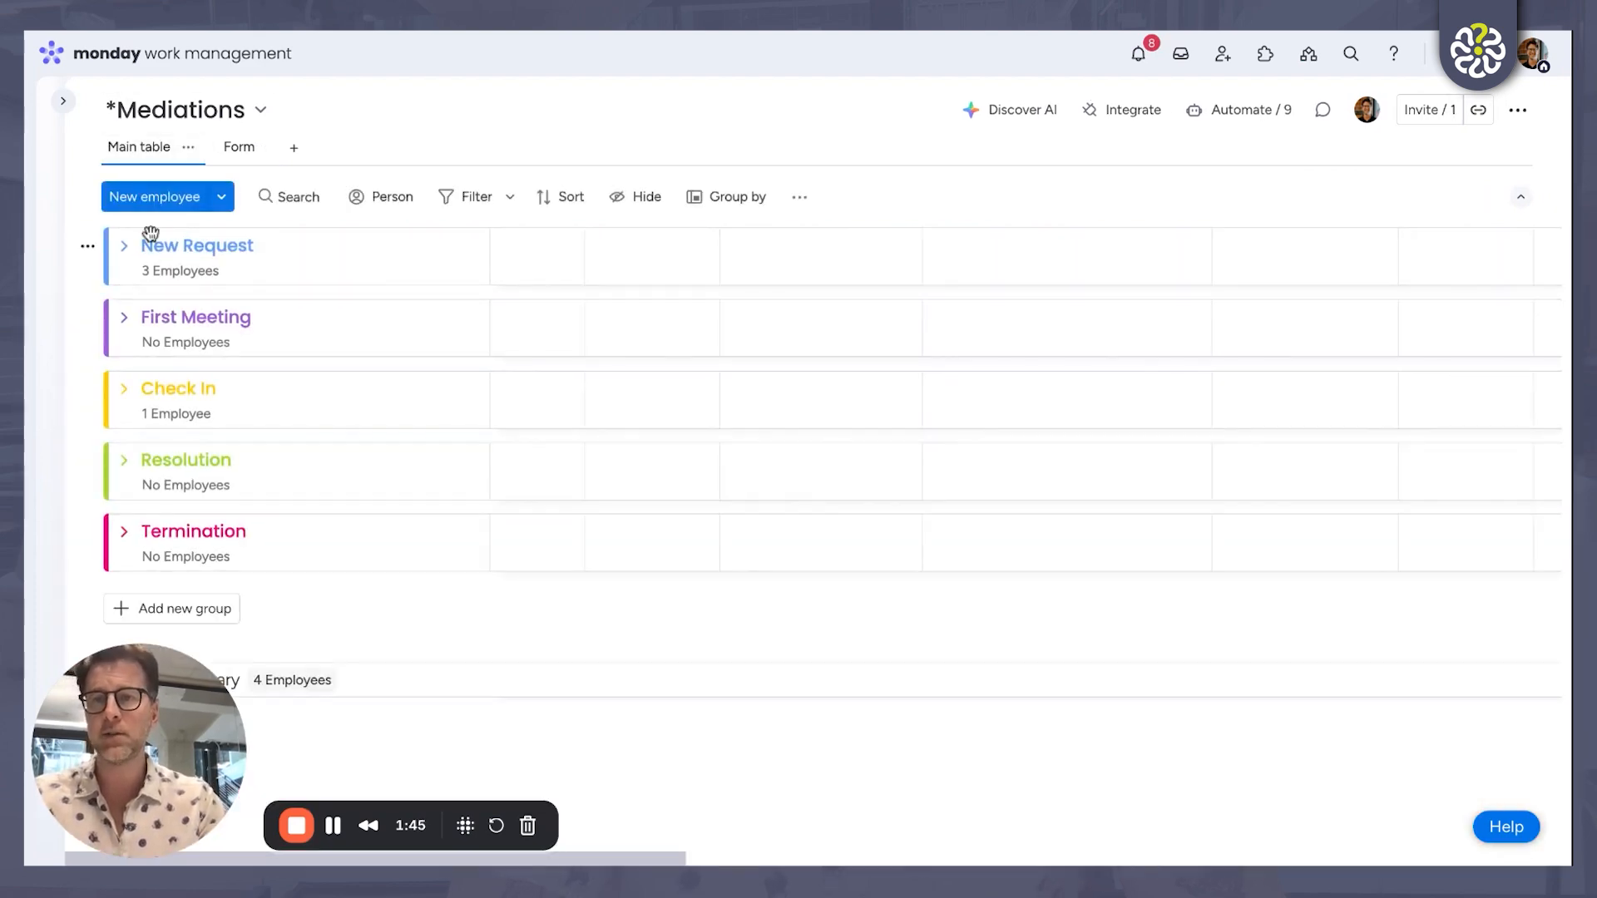
click(127, 248)
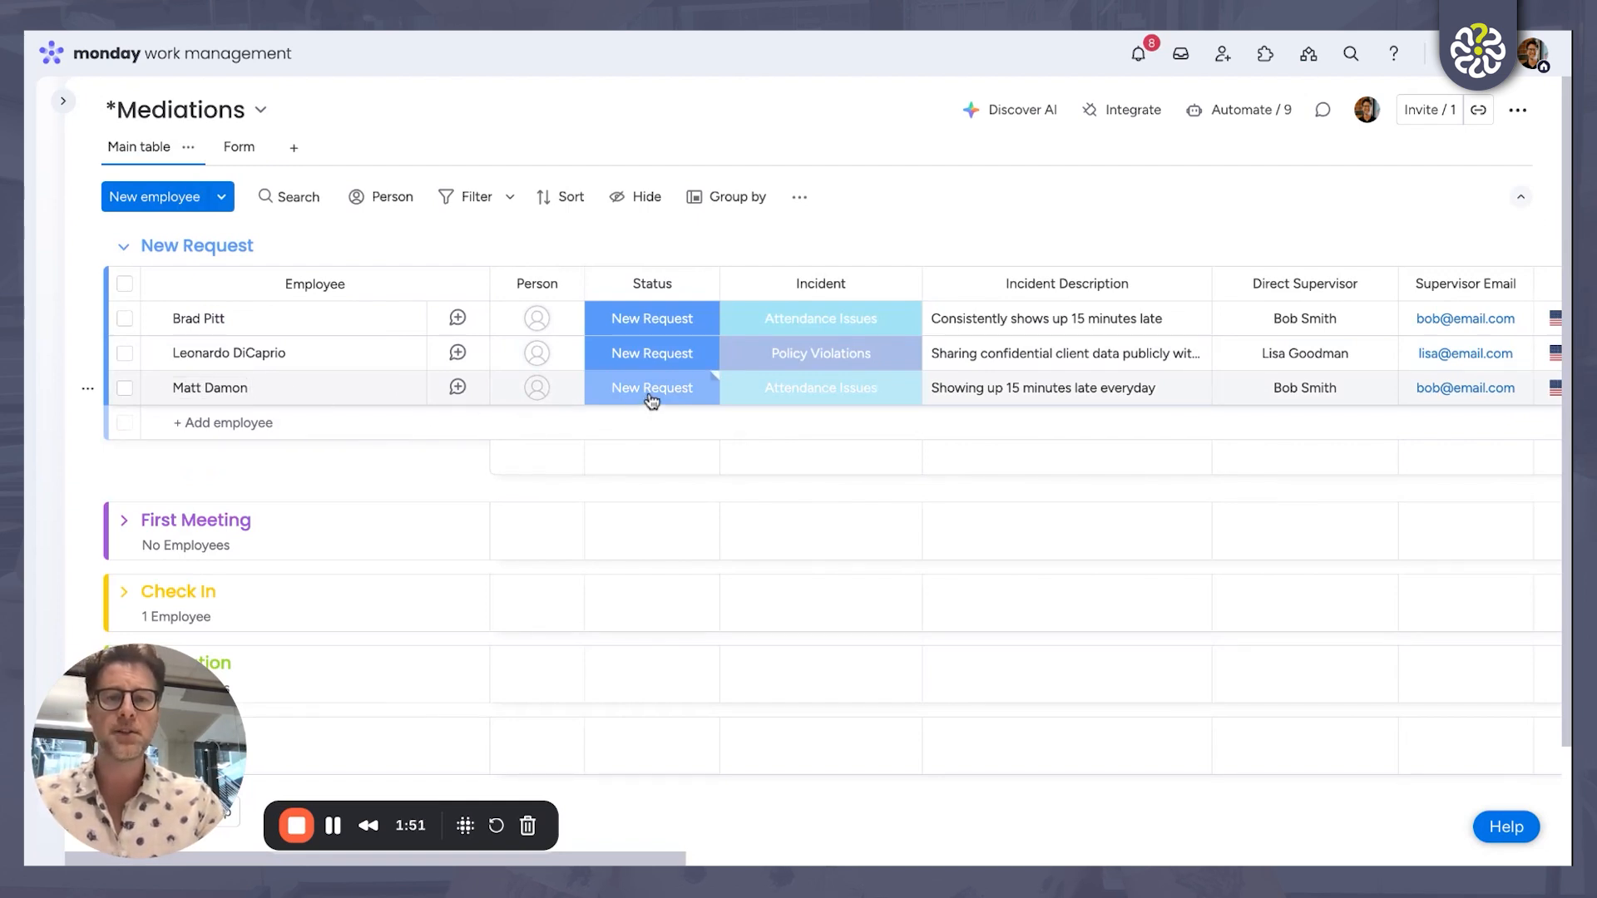
scroll(796, 403, right, 5)
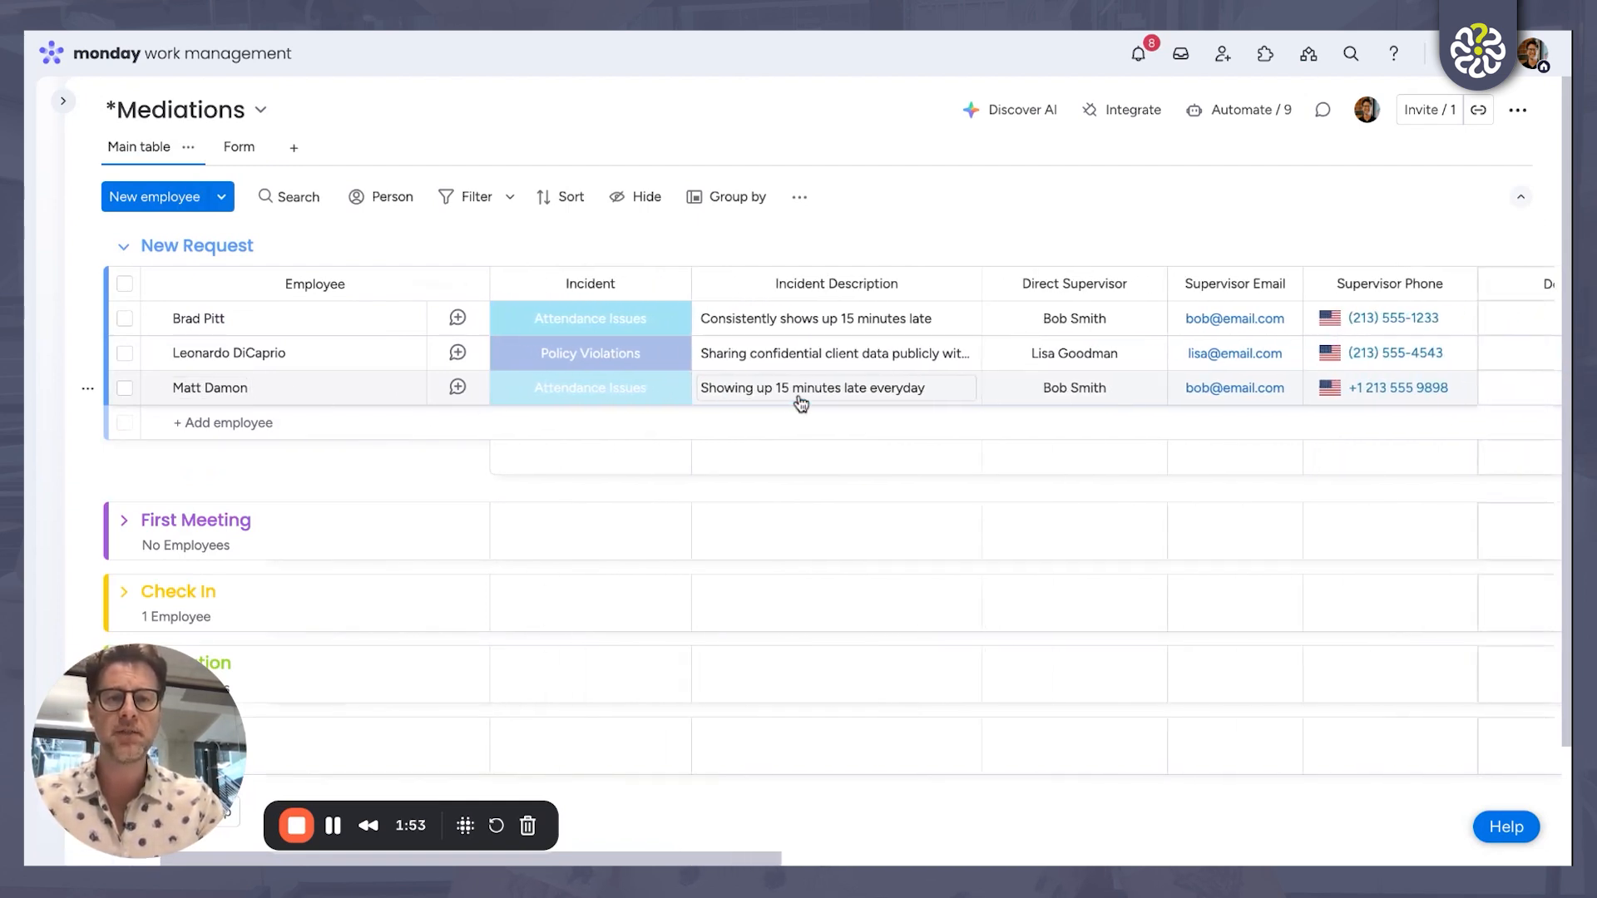
scroll(800, 404, right, 15)
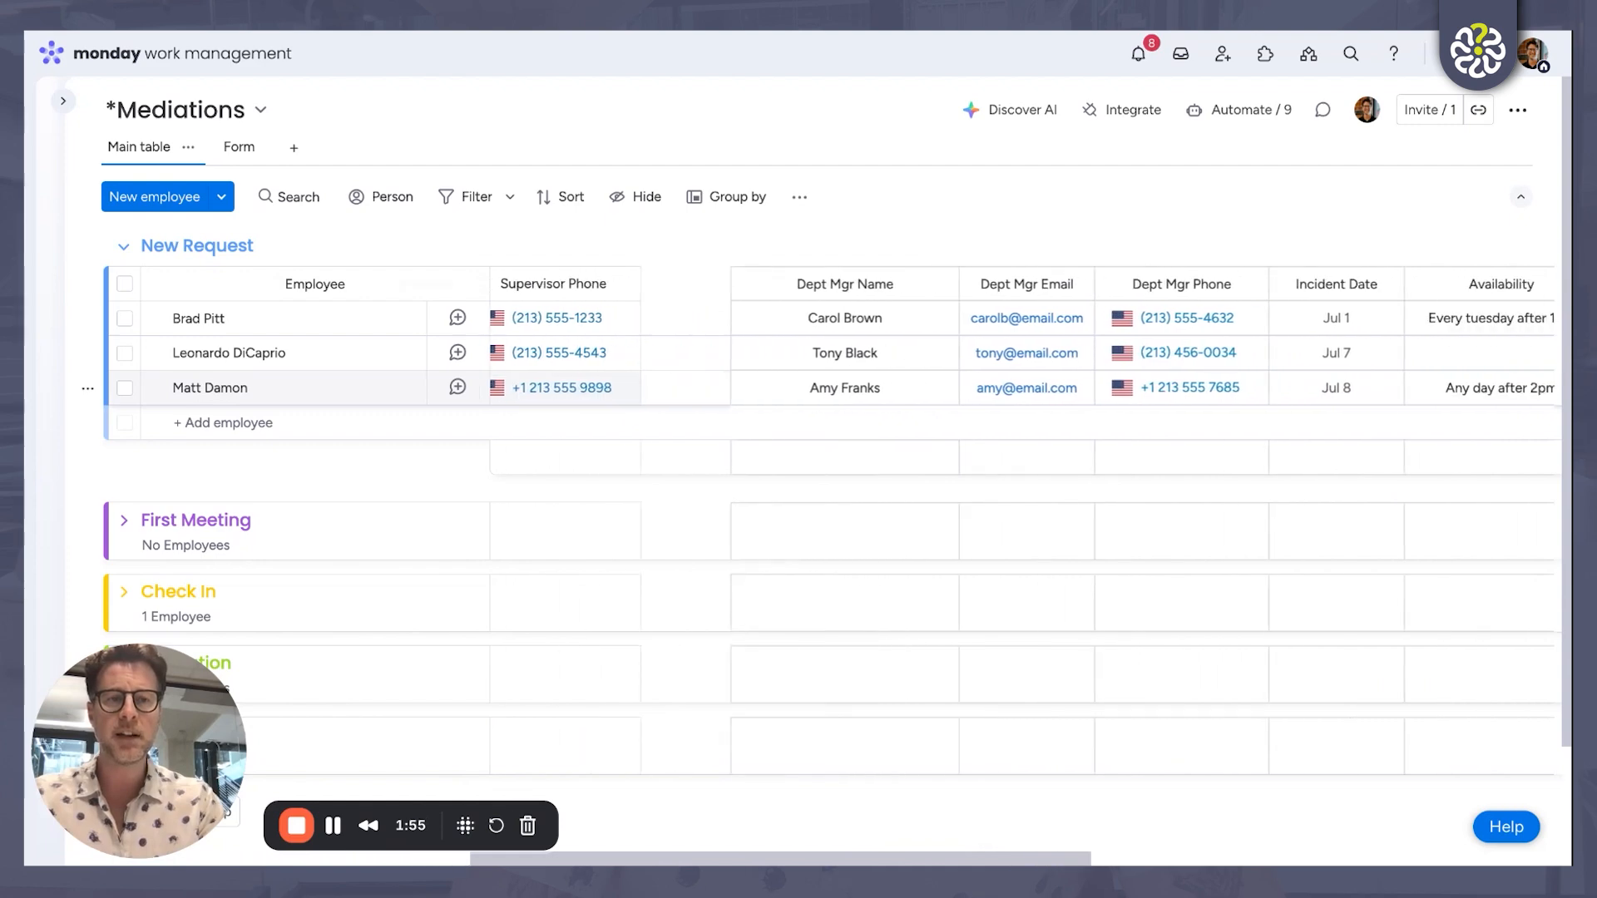
scroll(1023, 374, right, 3)
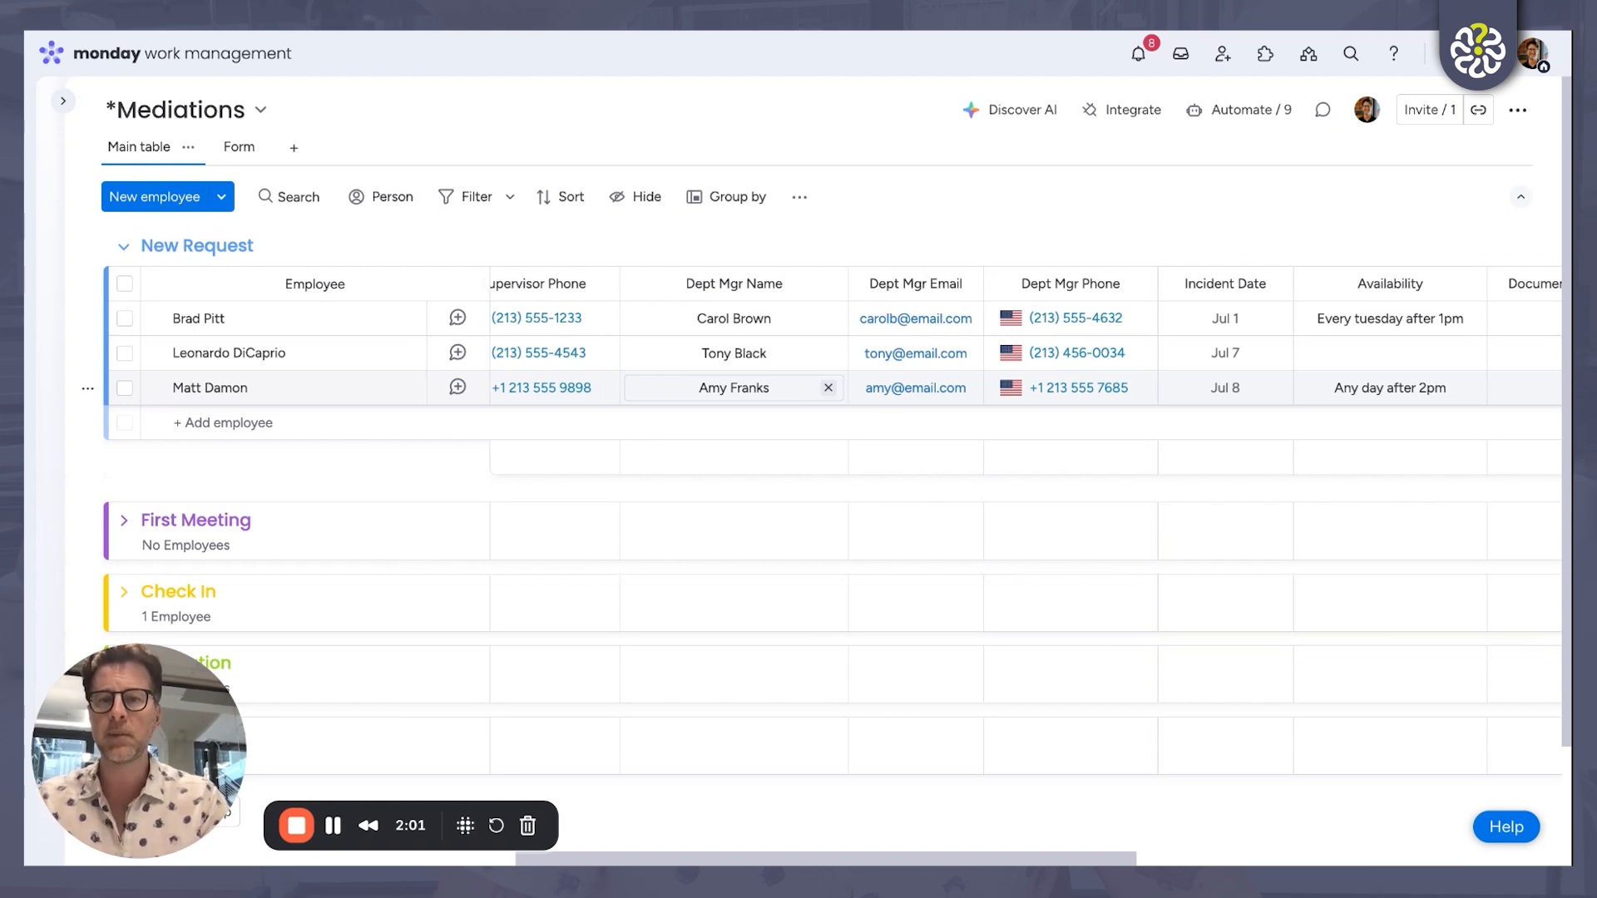
scroll(1025, 566, left, 1)
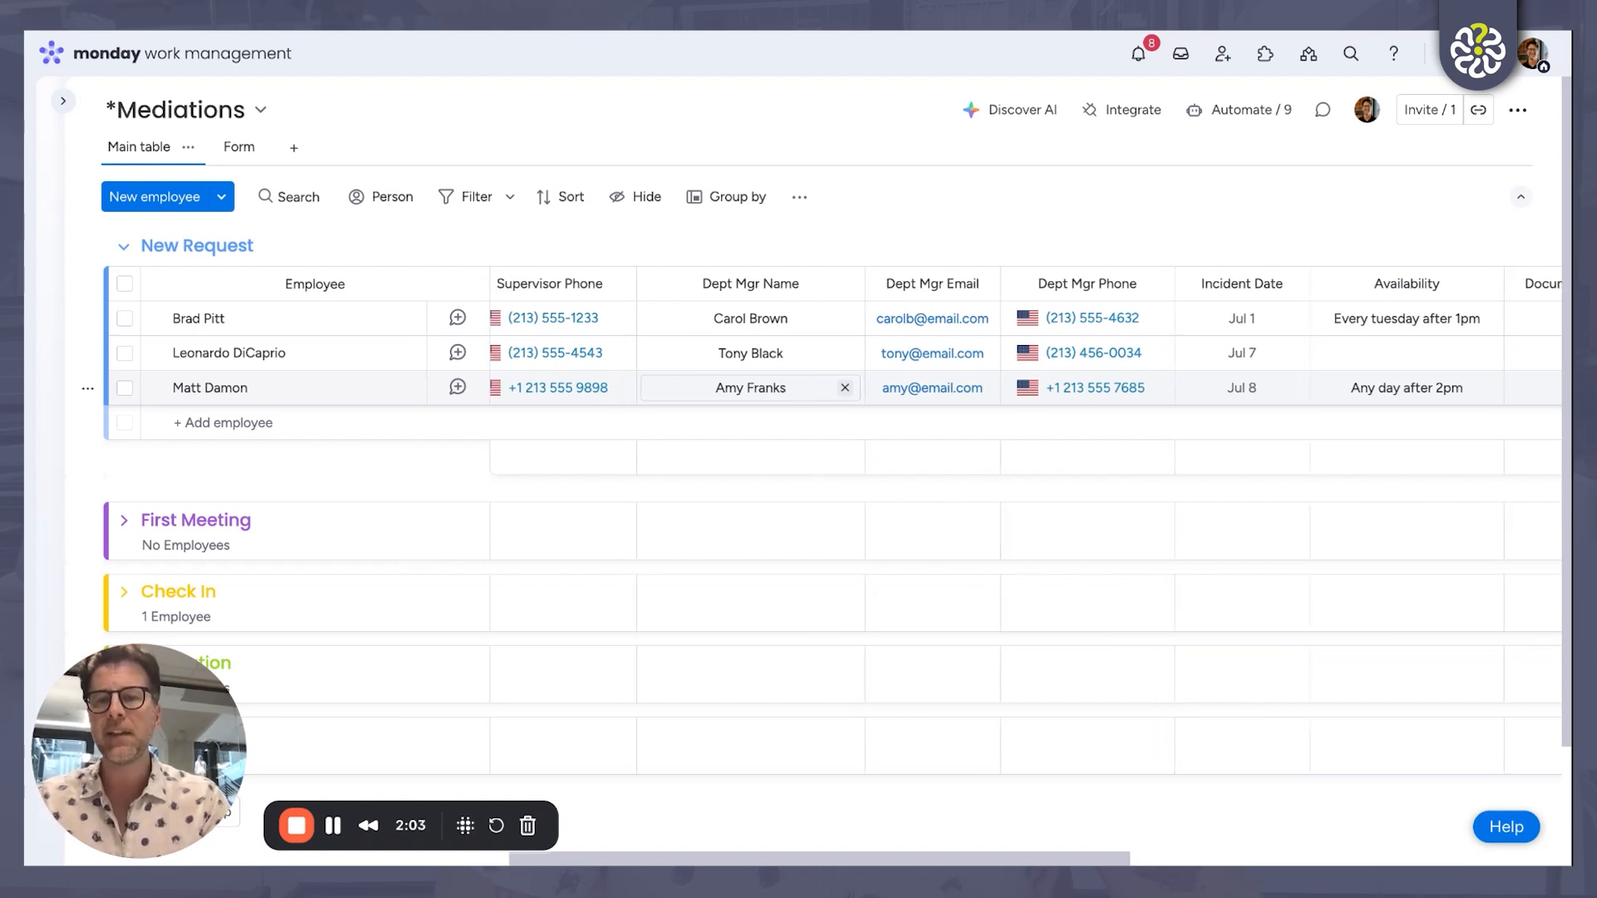
scroll(1025, 566, left, 10)
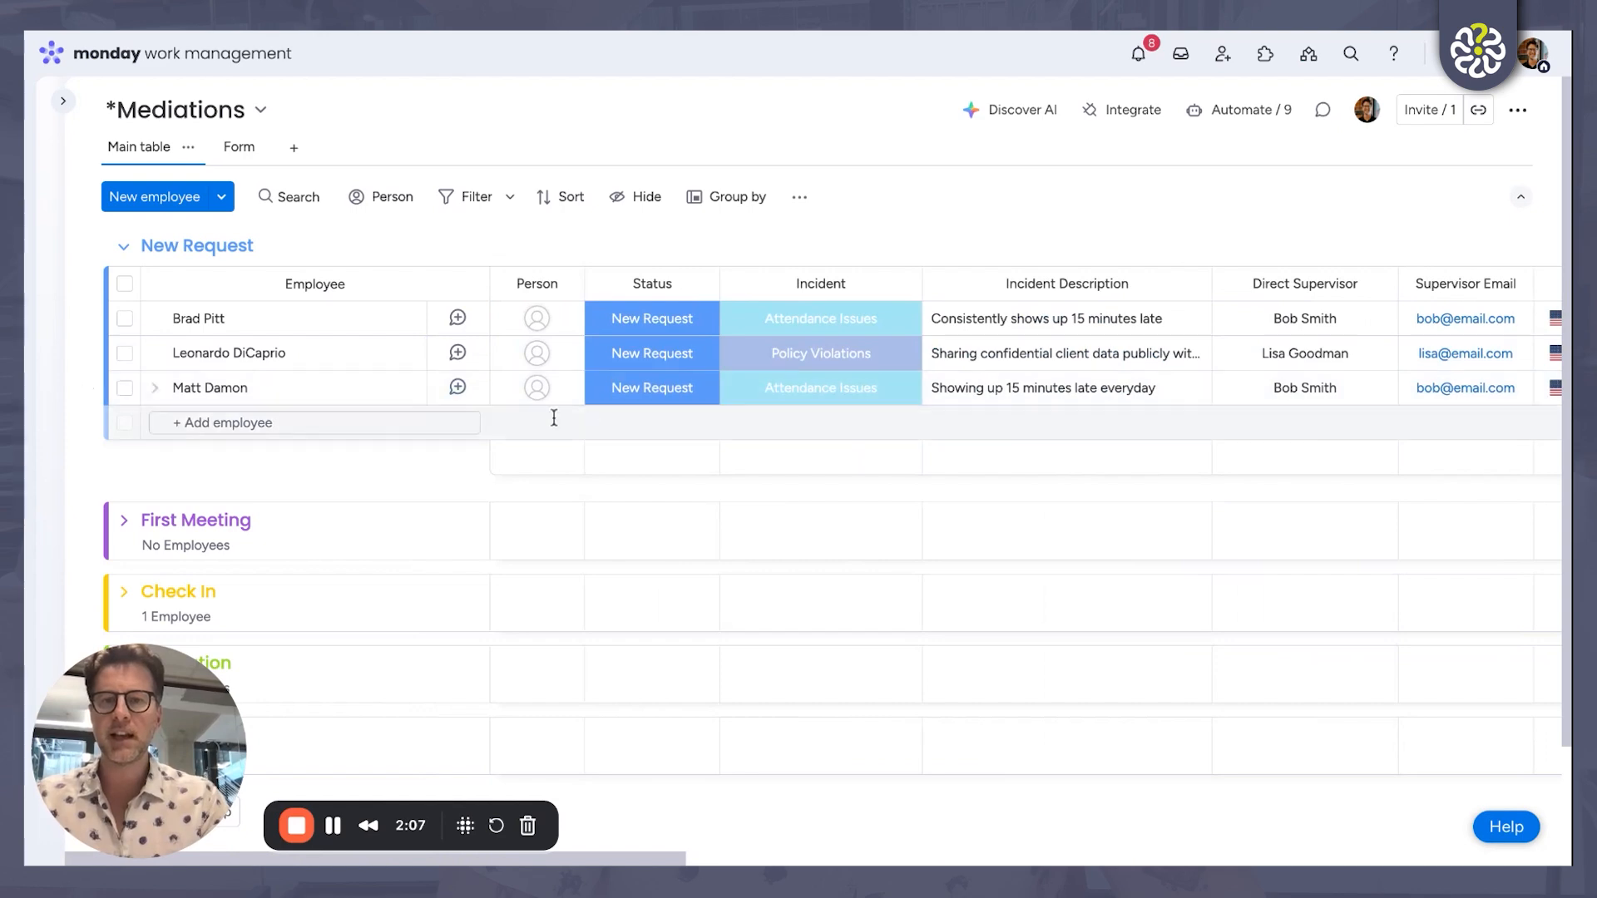
Step: Set the newly submitted request's status to Meeting and expand the First Meeting group
click(657, 397)
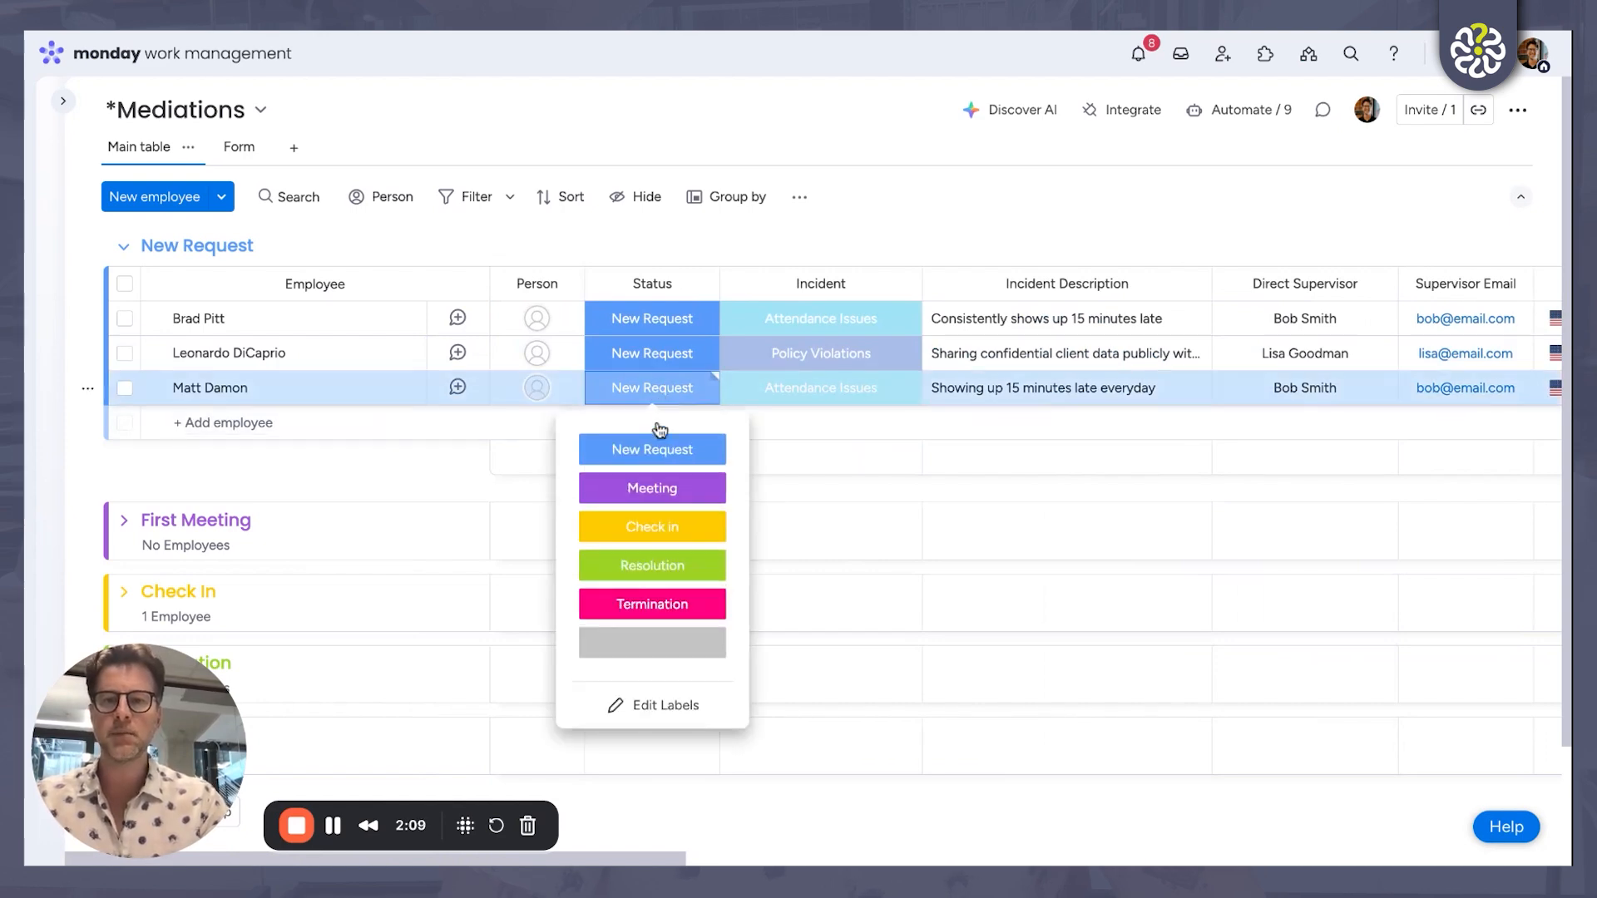
click(669, 494)
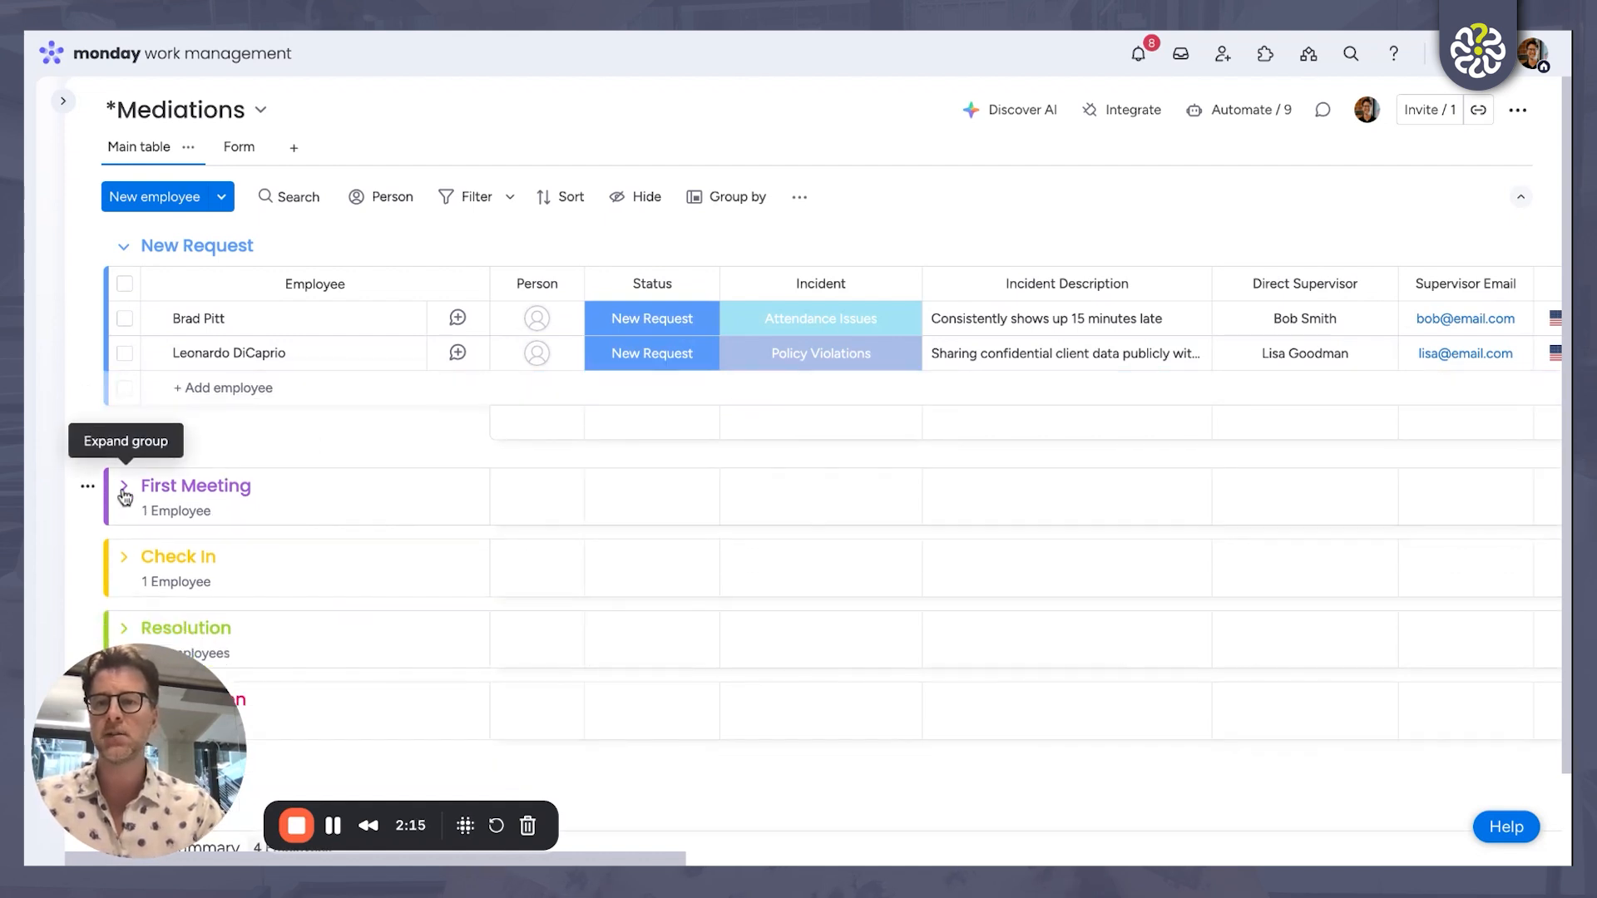
click(124, 492)
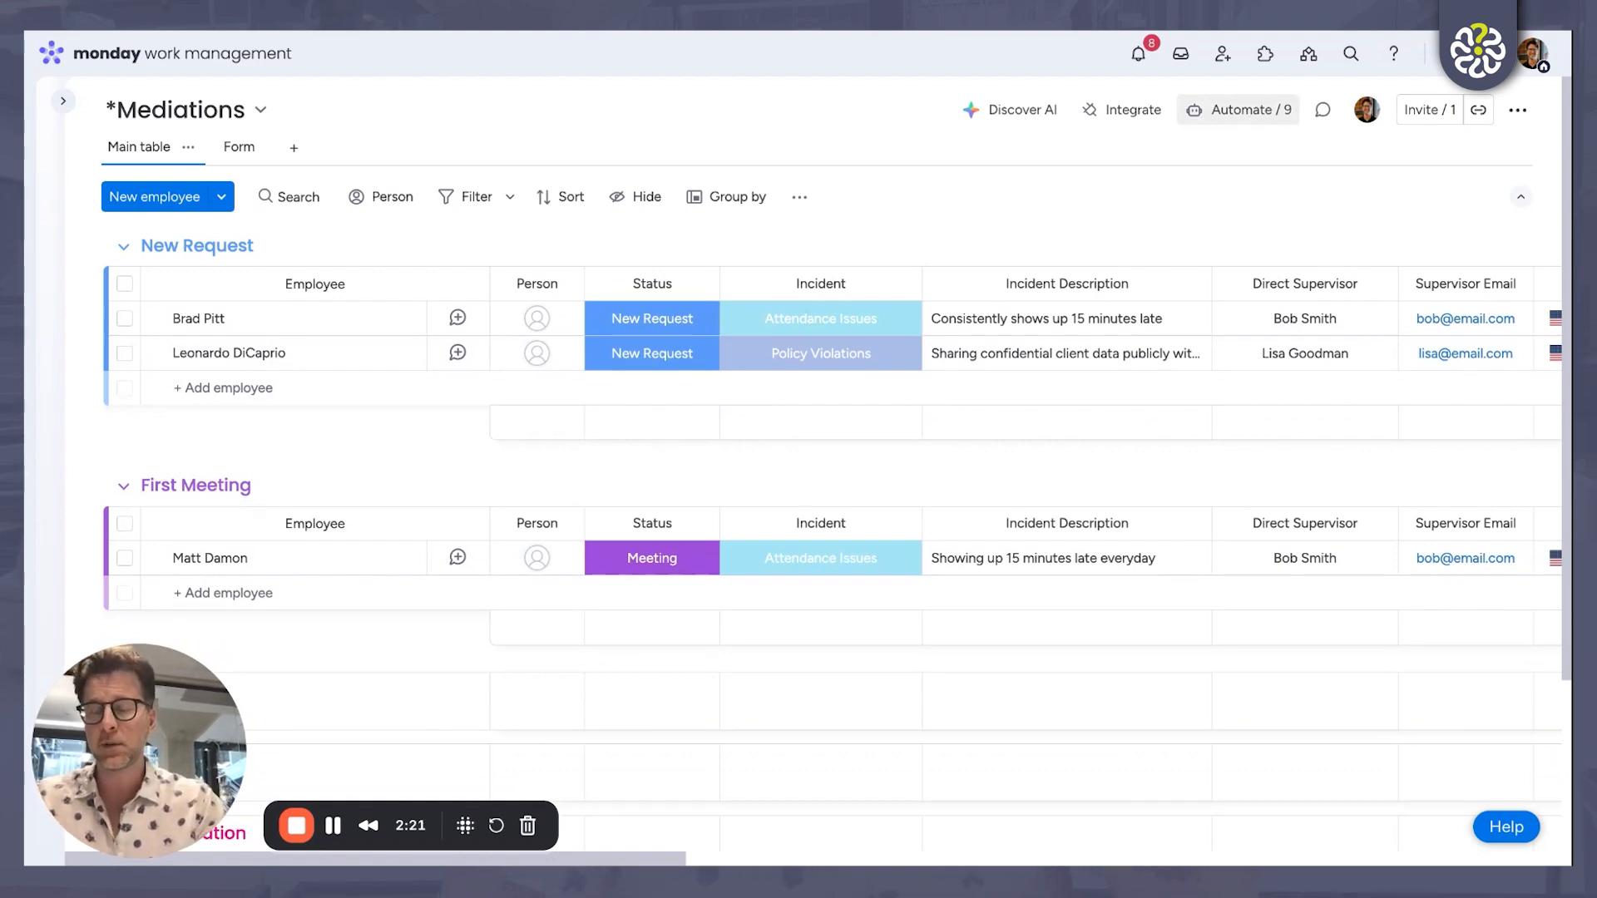
Step: Examine the board's existing automations for status changes, item creation and check-in dates, and return to the board
click(1238, 109)
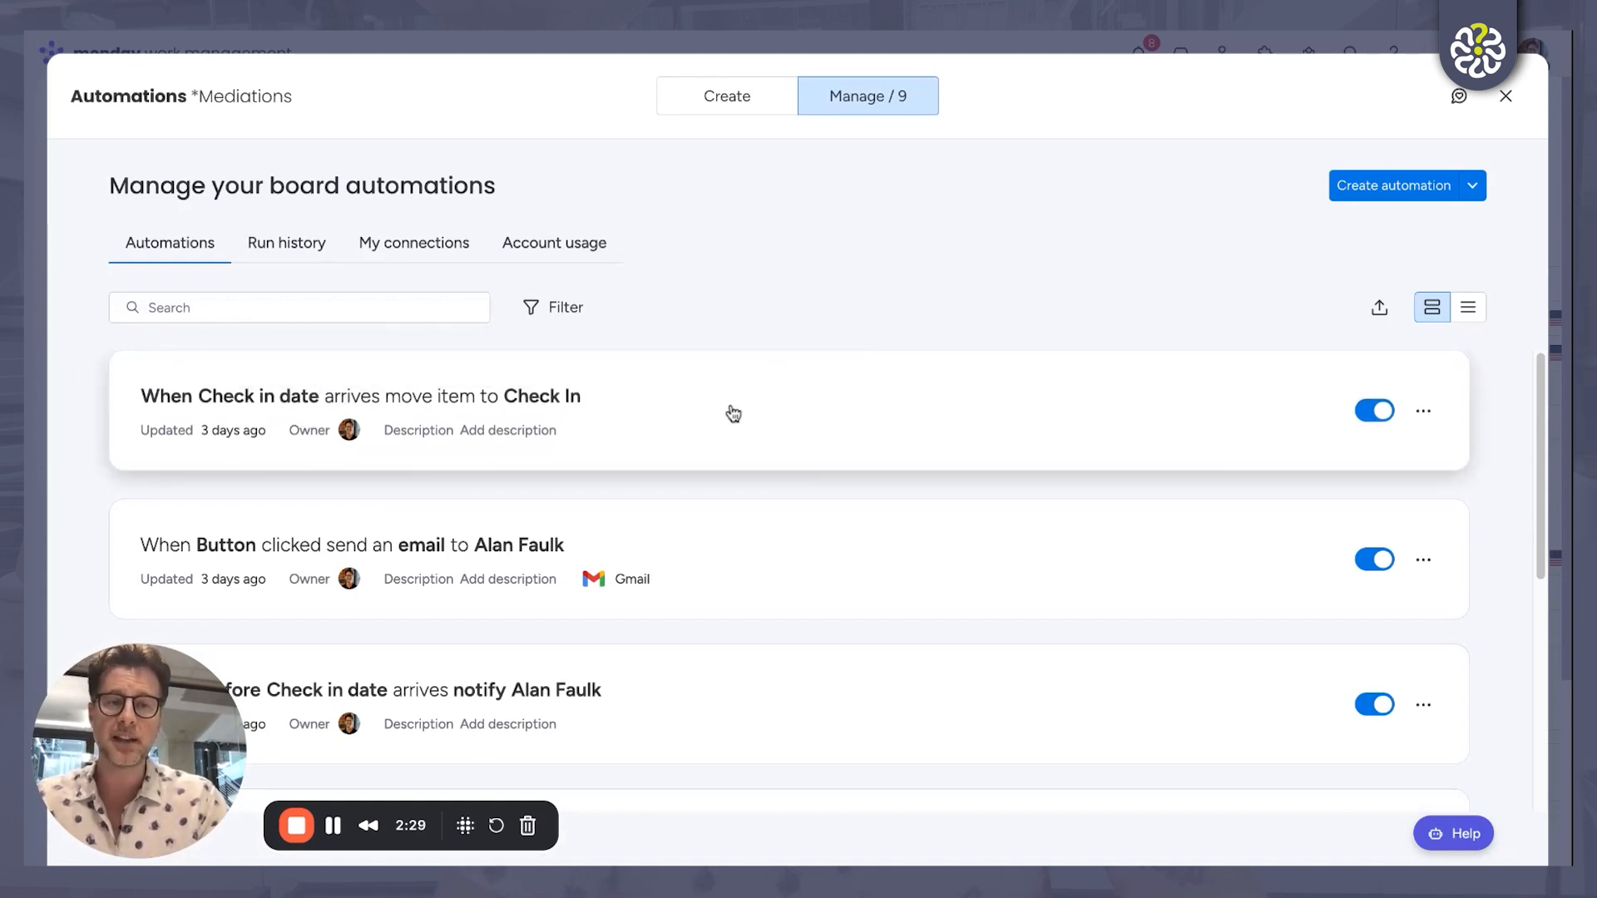
scroll(733, 413, down, 3)
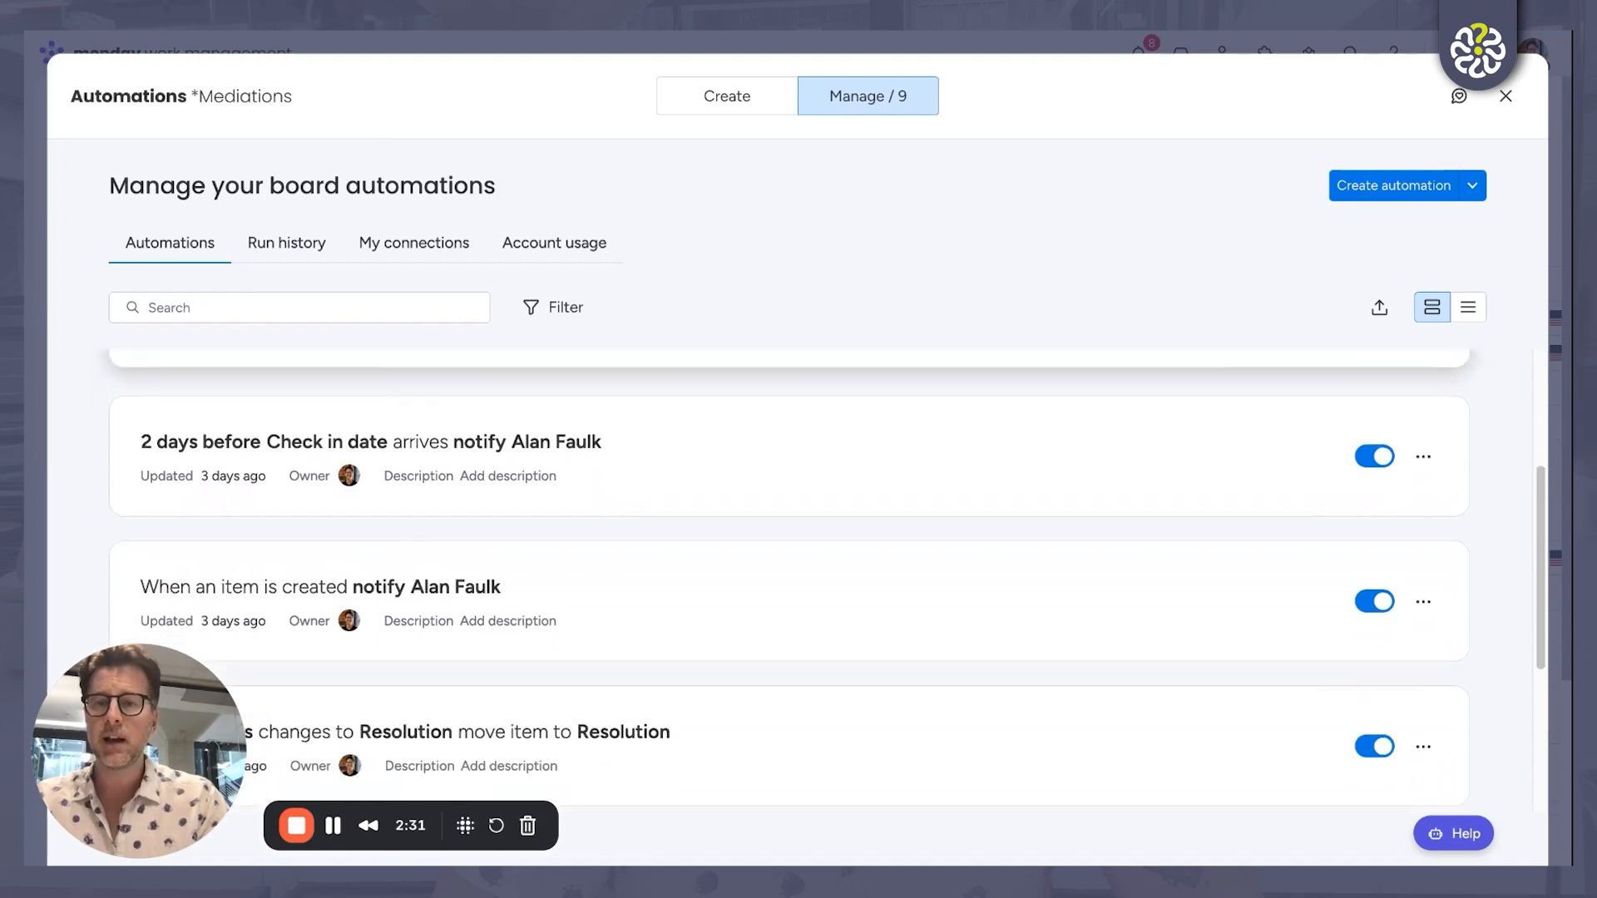
scroll(733, 414, down, 1)
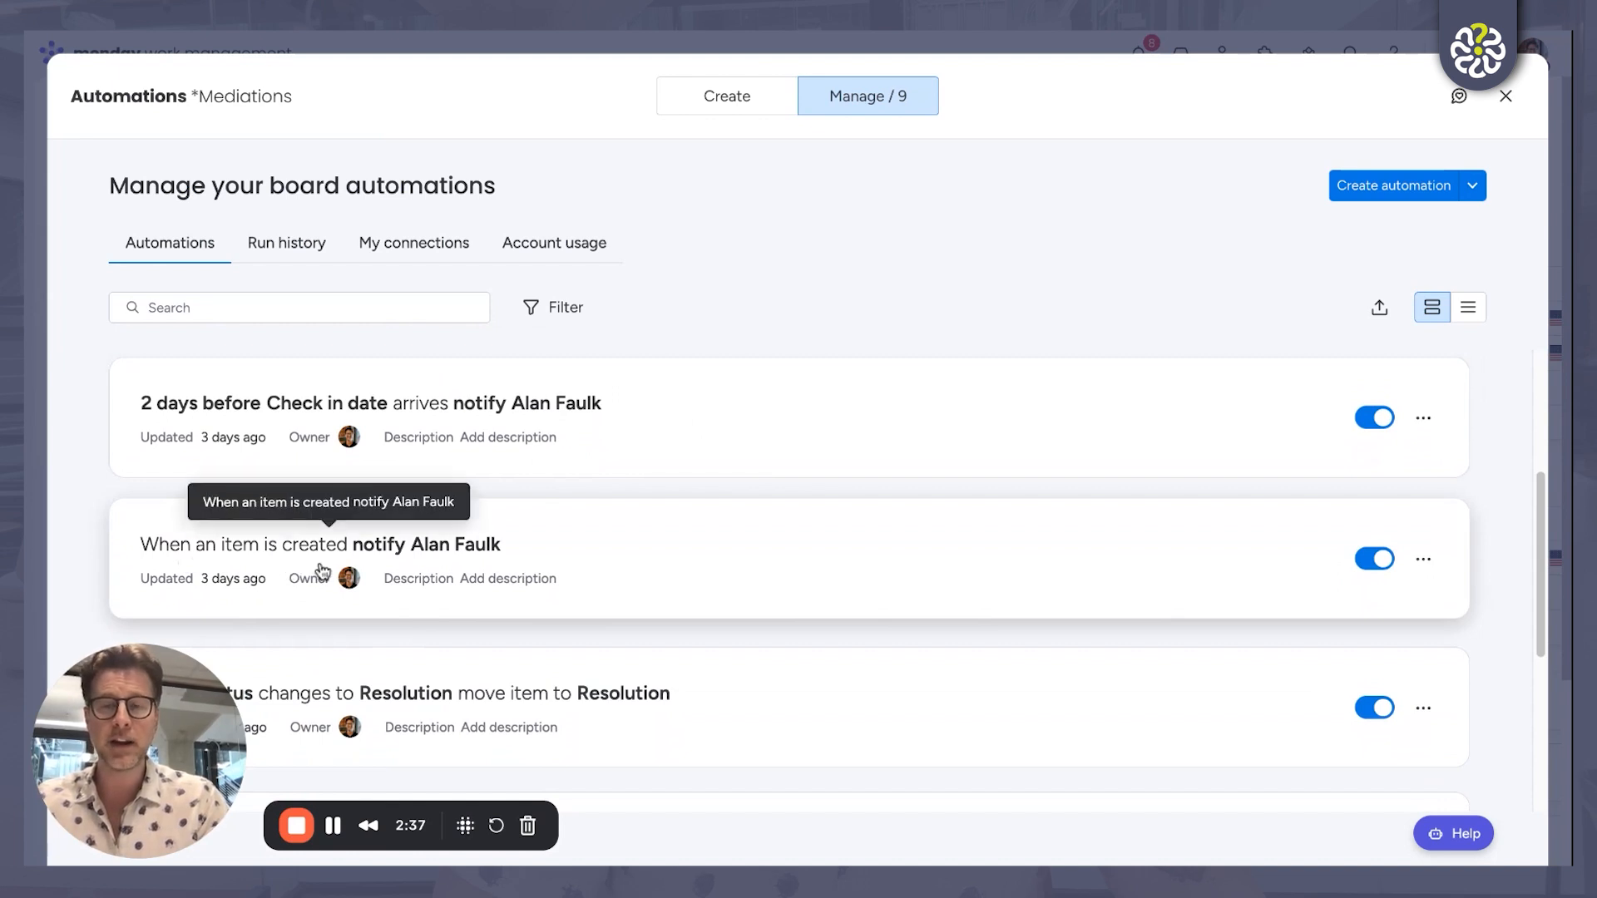
scroll(628, 564, down, 2)
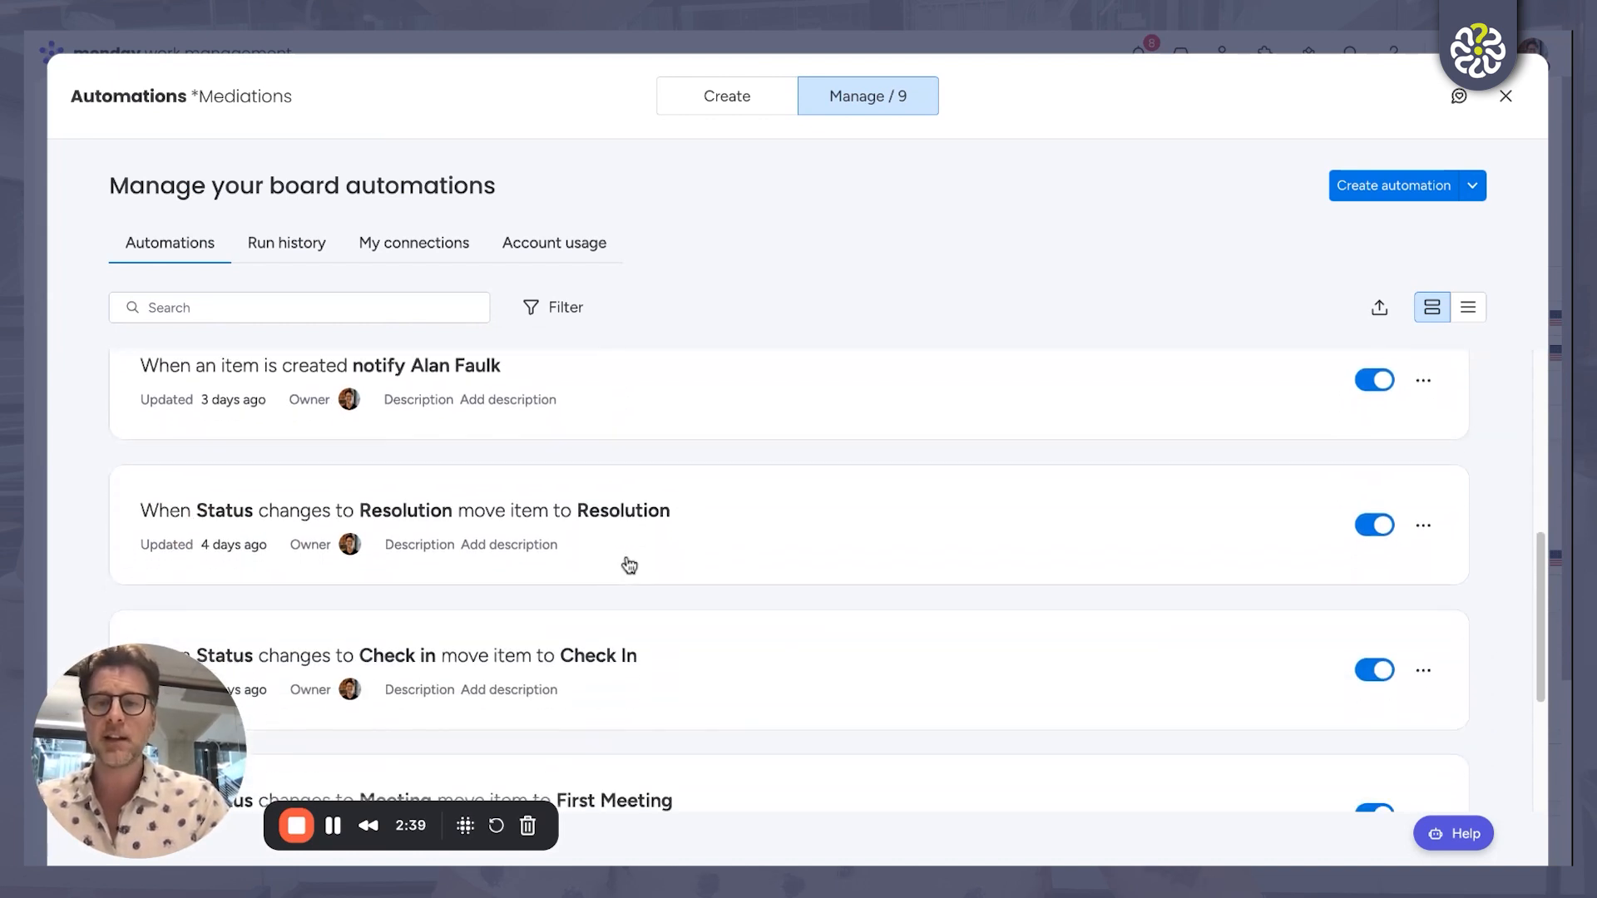
scroll(894, 535, down, 2)
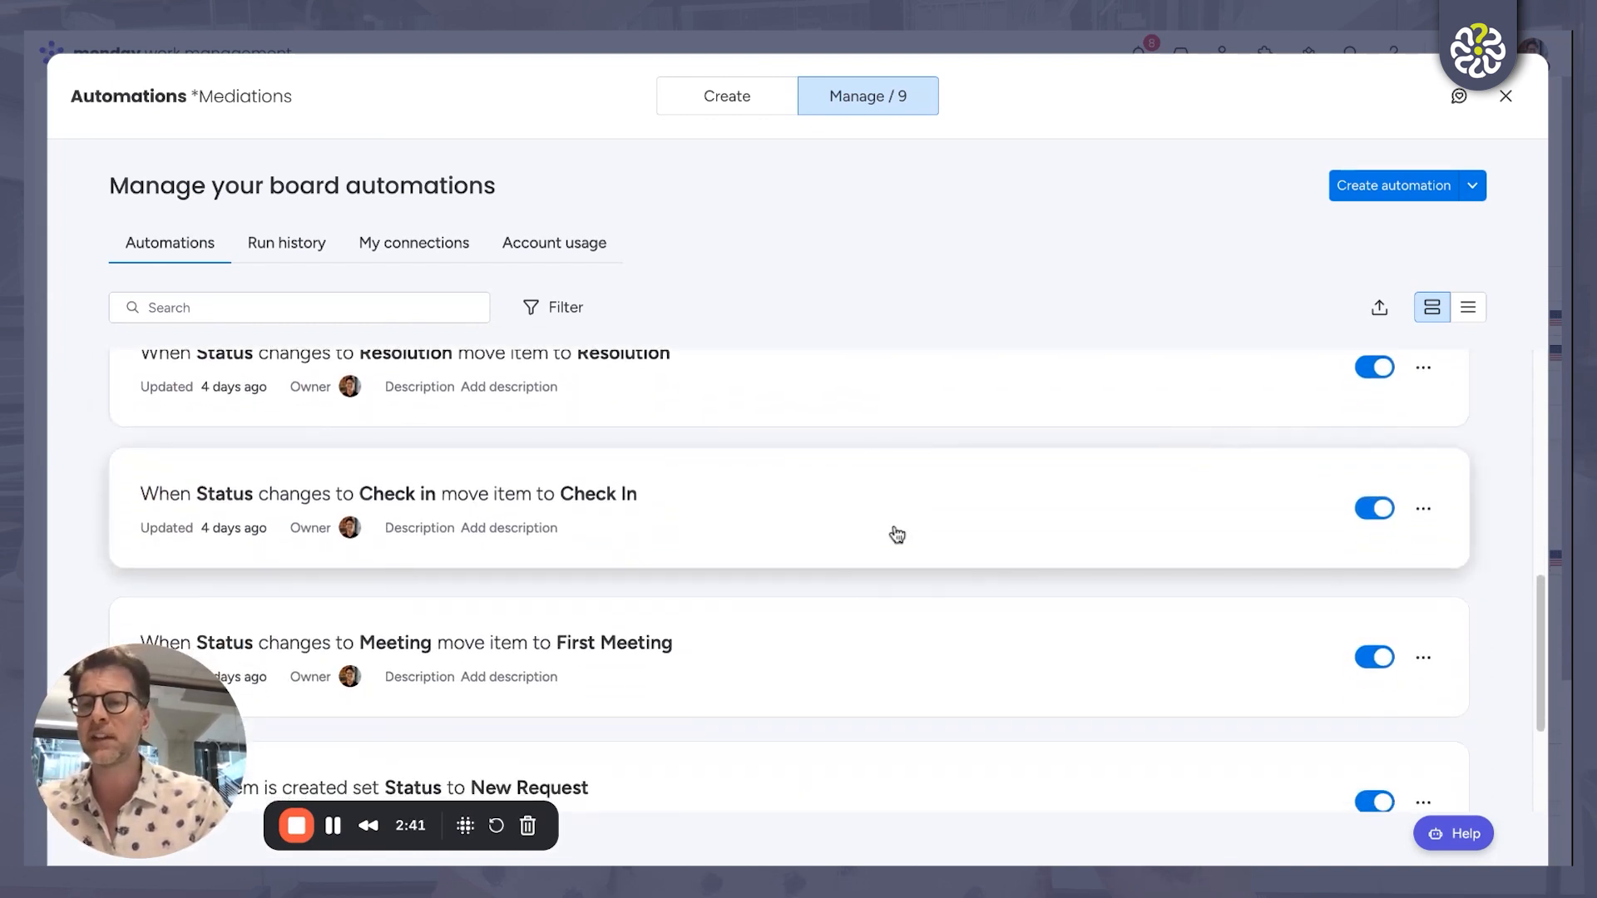
scroll(896, 534, down, 1)
scroll(897, 534, down, 1)
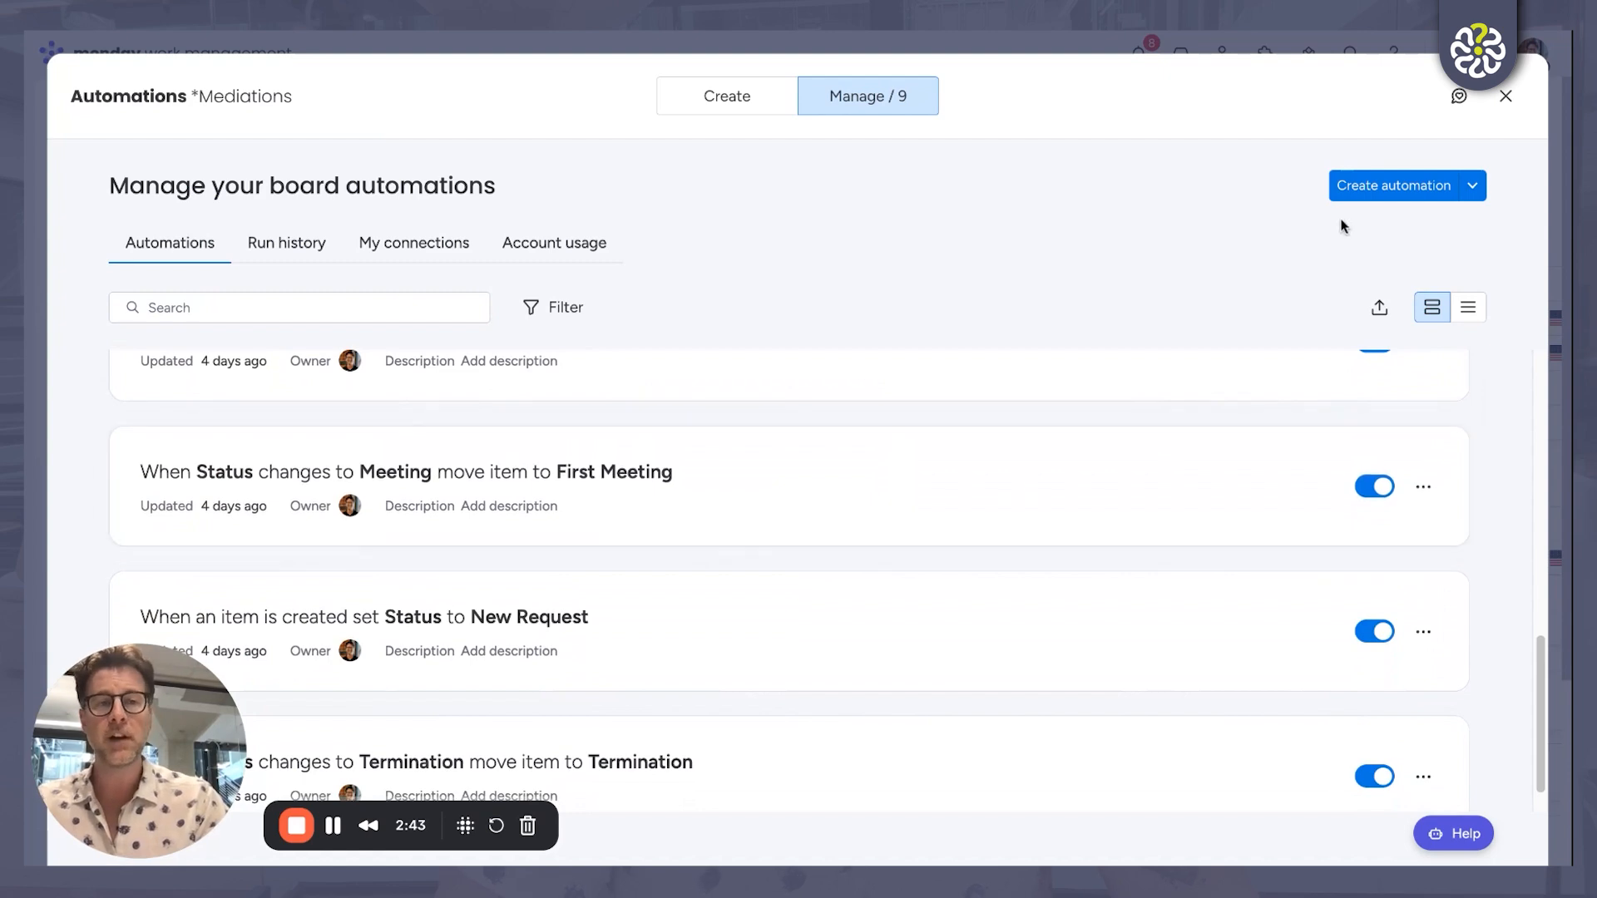
click(1505, 98)
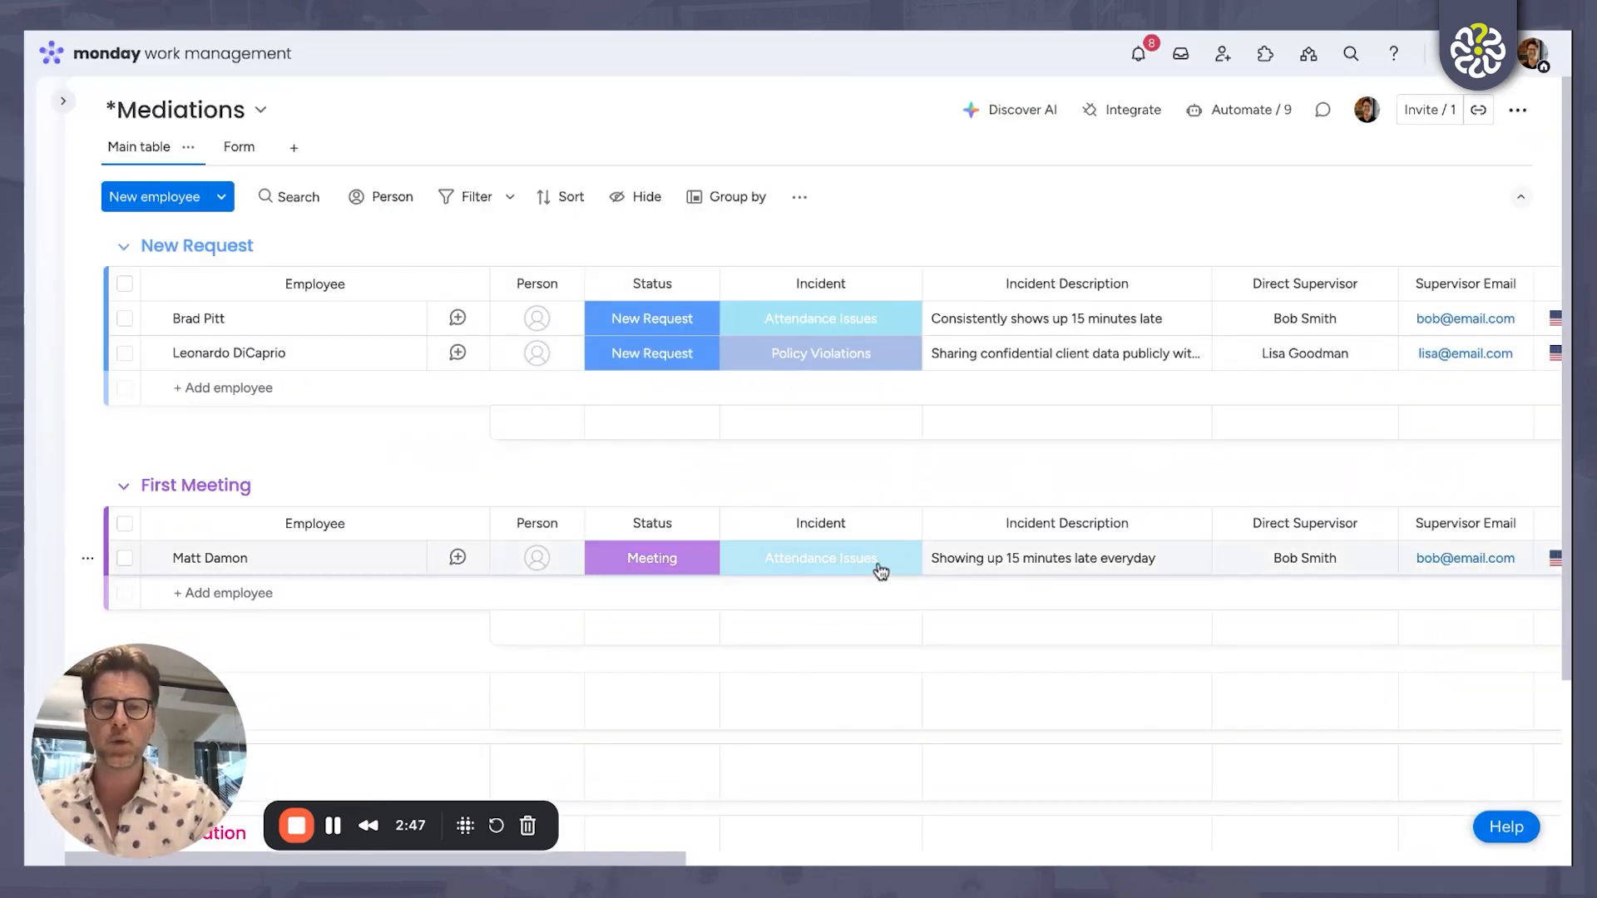
Step: Set the check in date of the employee in the First Meeting group to July 11, 2025
scroll(877, 570, right, 6)
scroll(880, 570, right, 7)
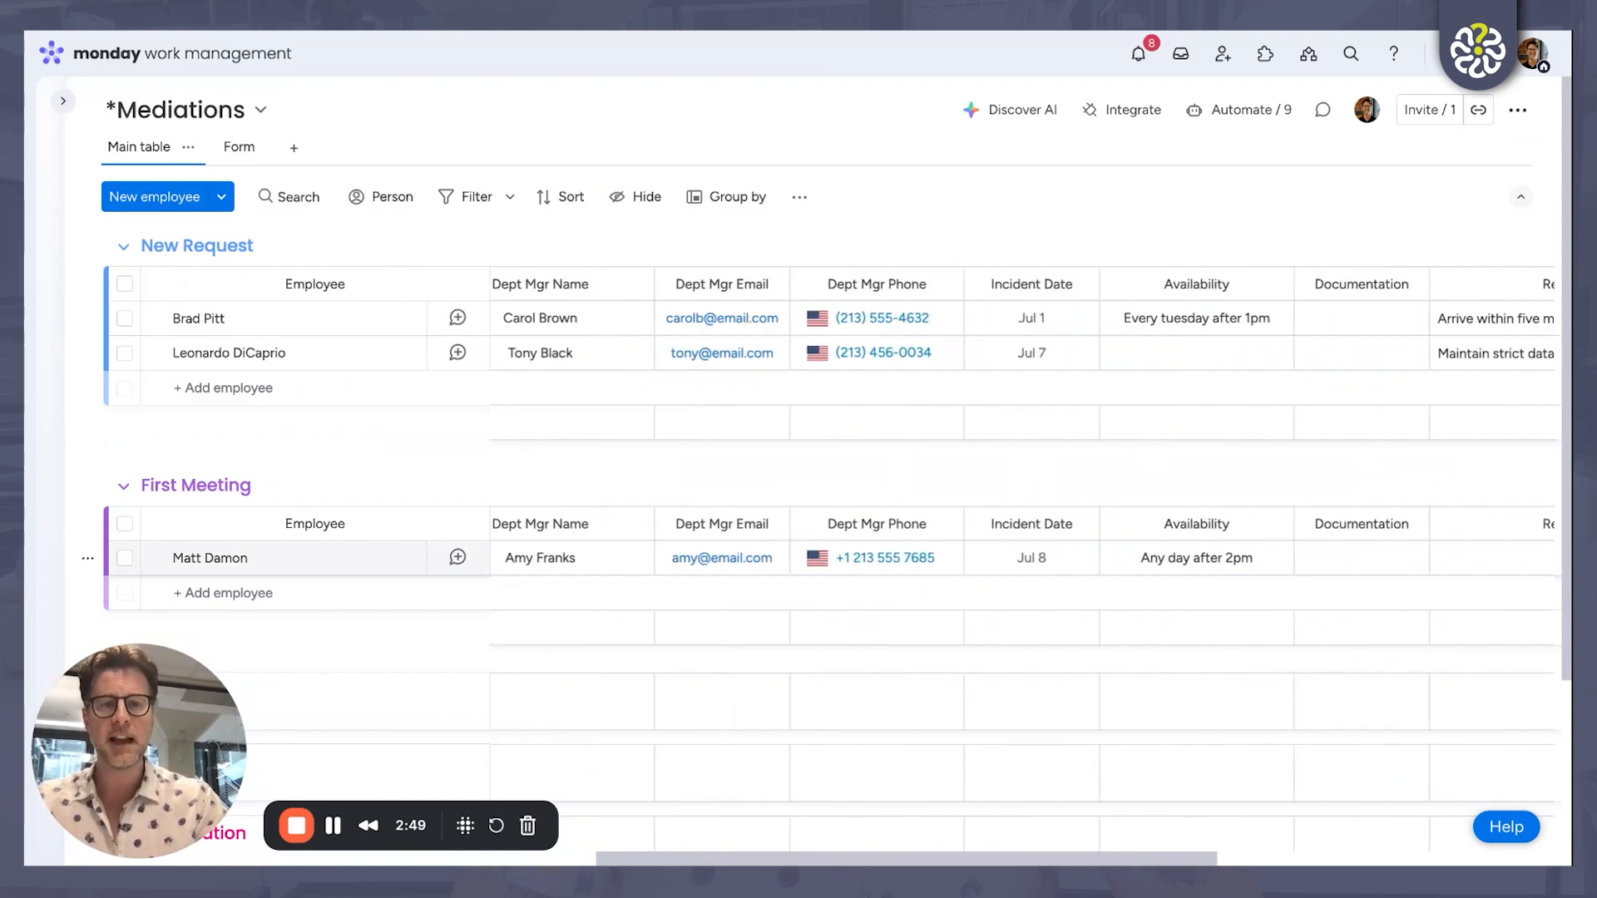
scroll(880, 571, right, 1)
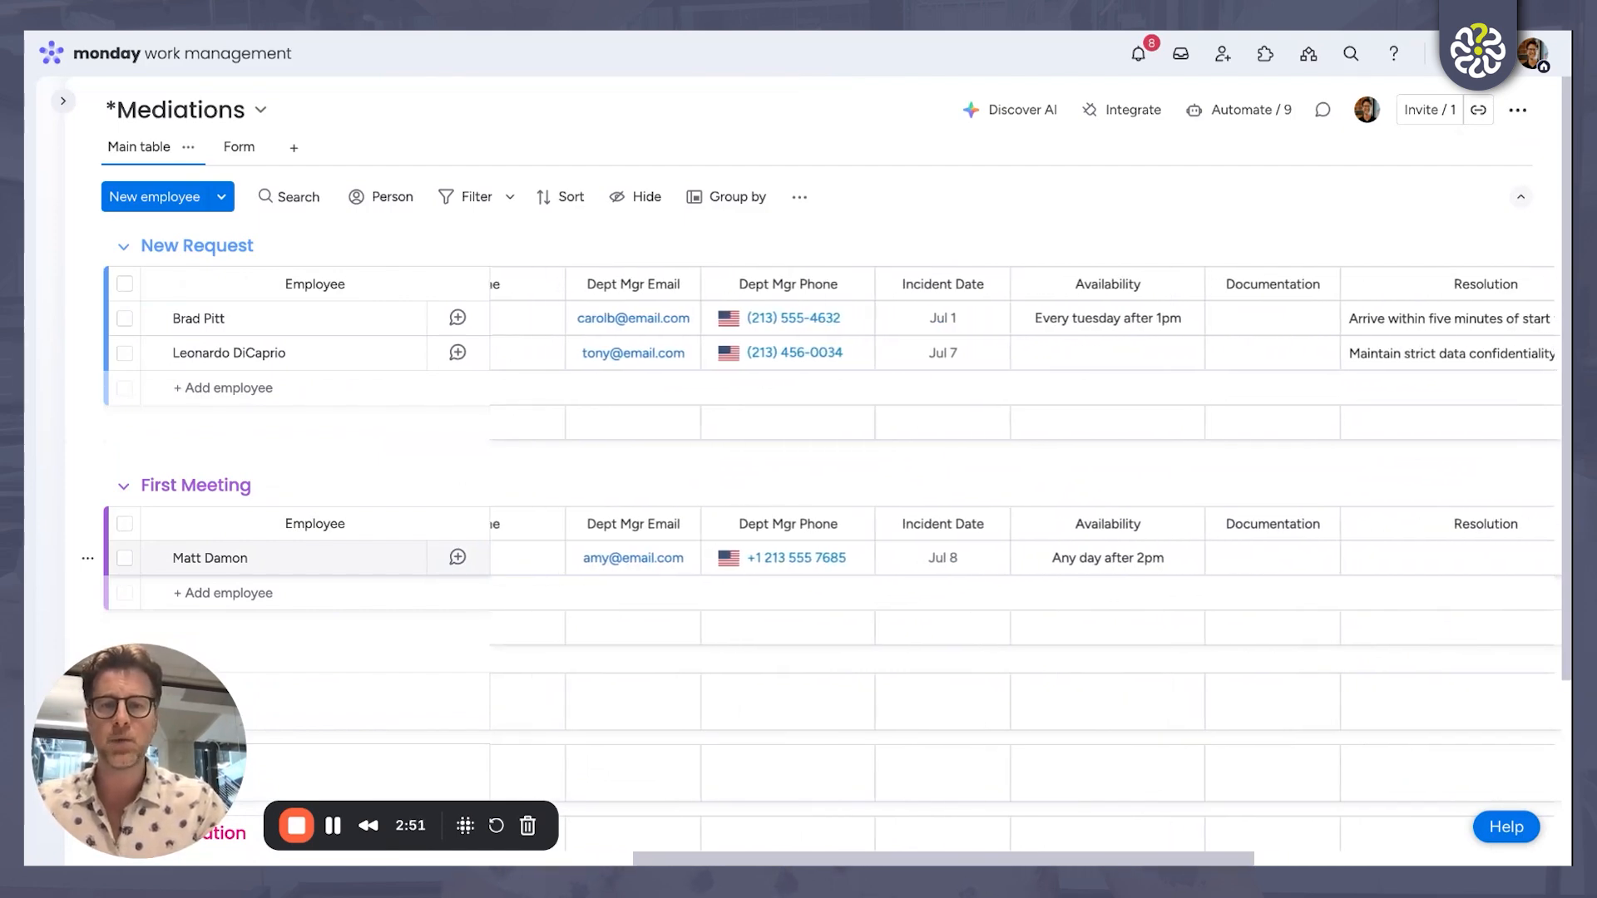
scroll(880, 571, left, 3)
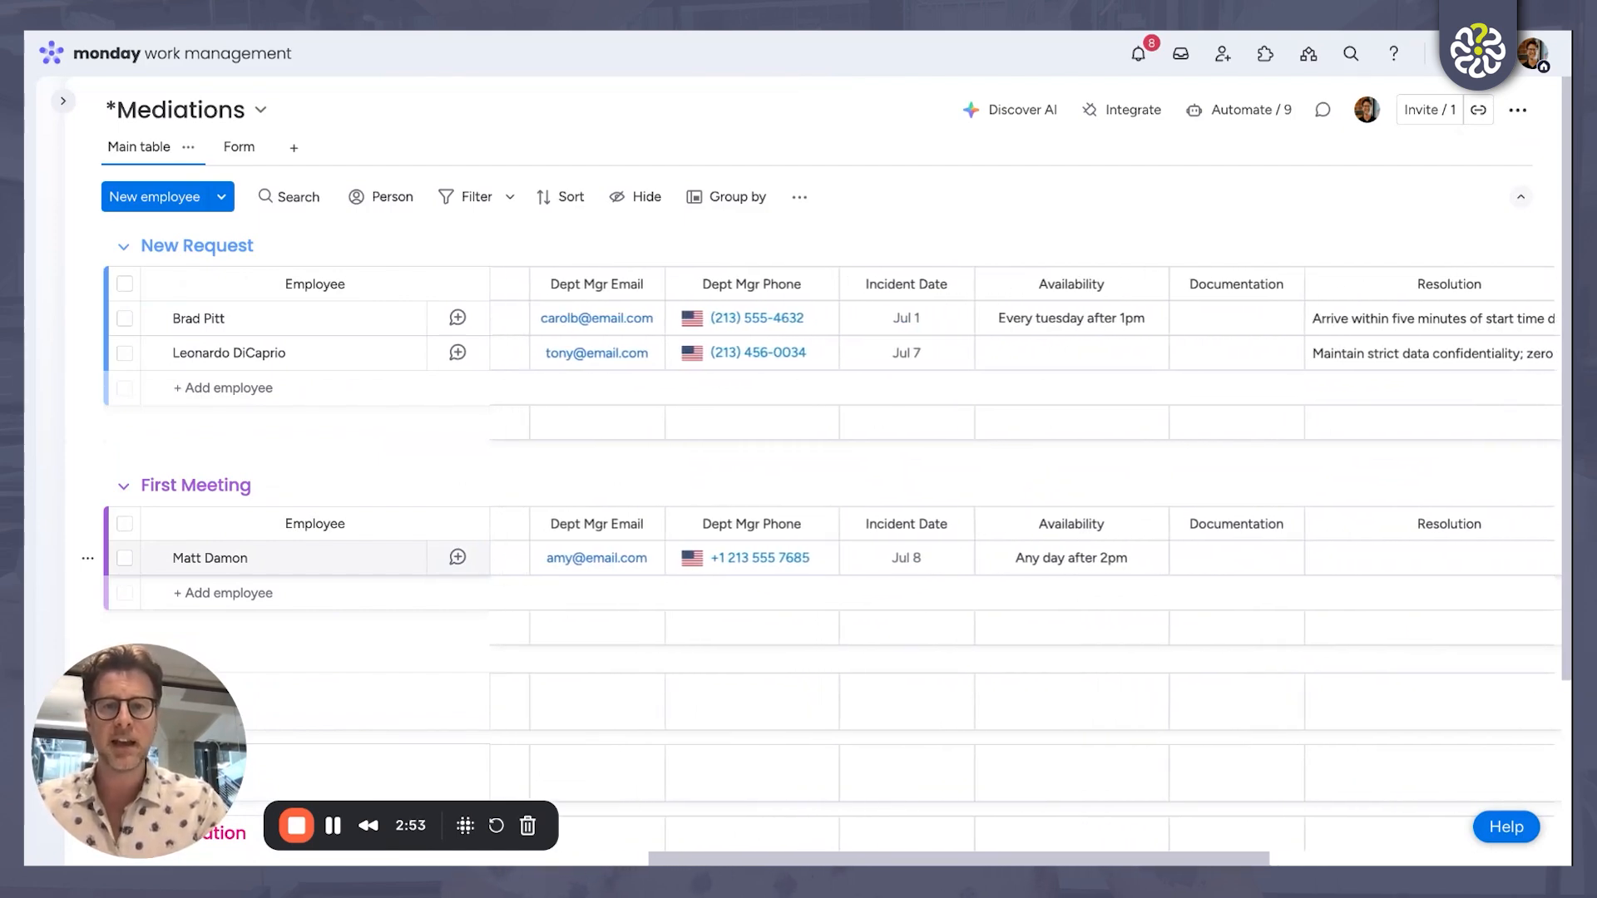
scroll(880, 570, left, 10)
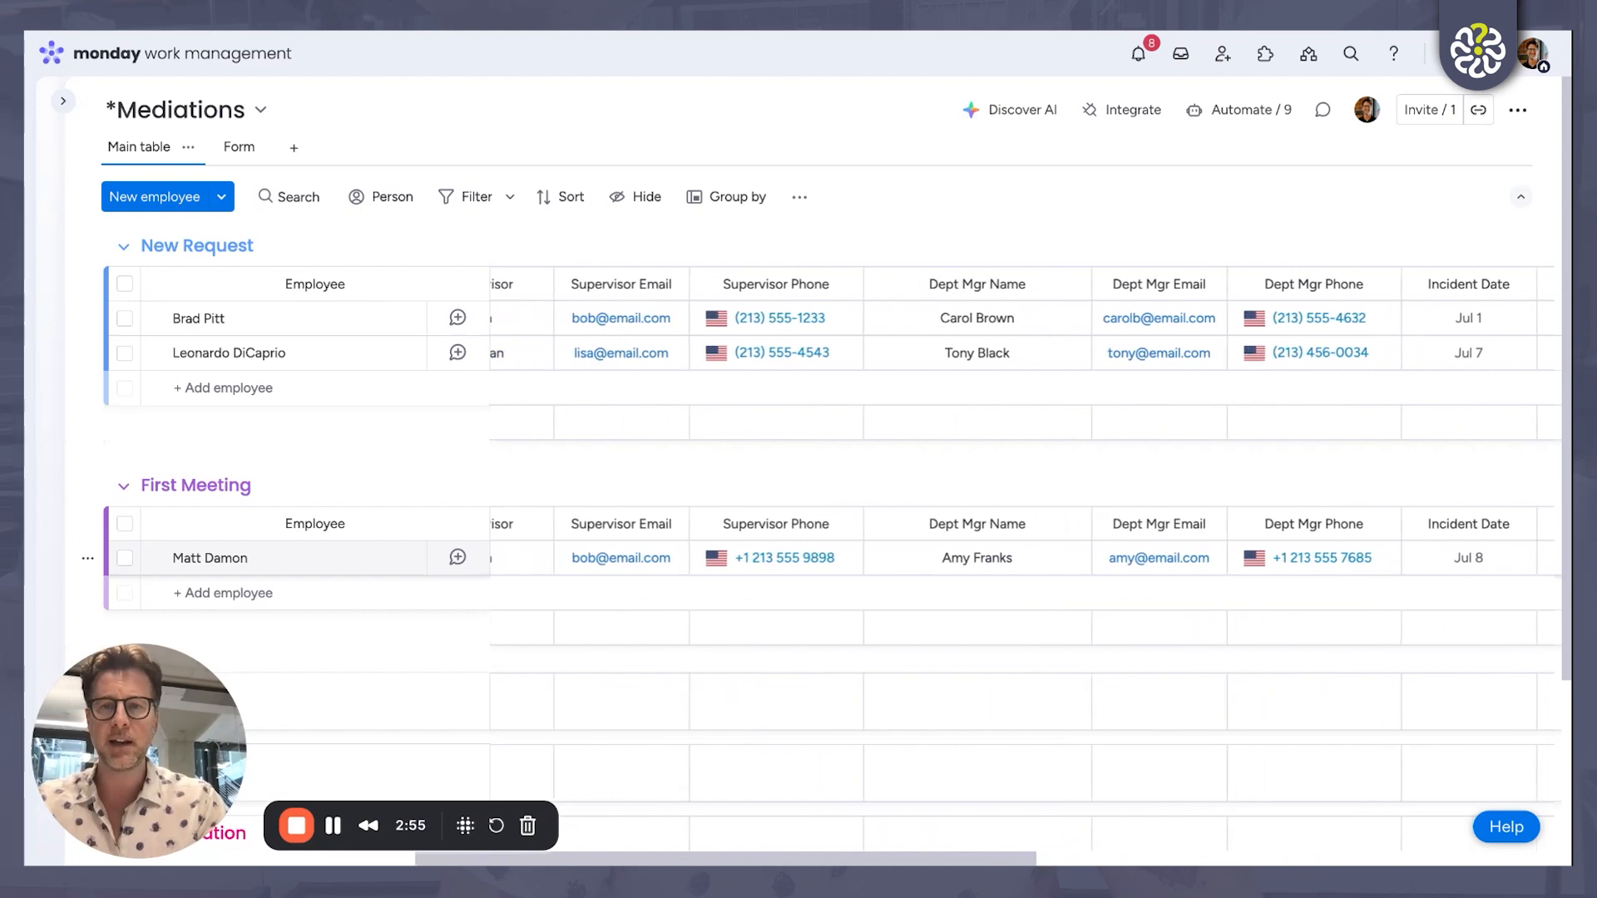
scroll(880, 570, left, 3)
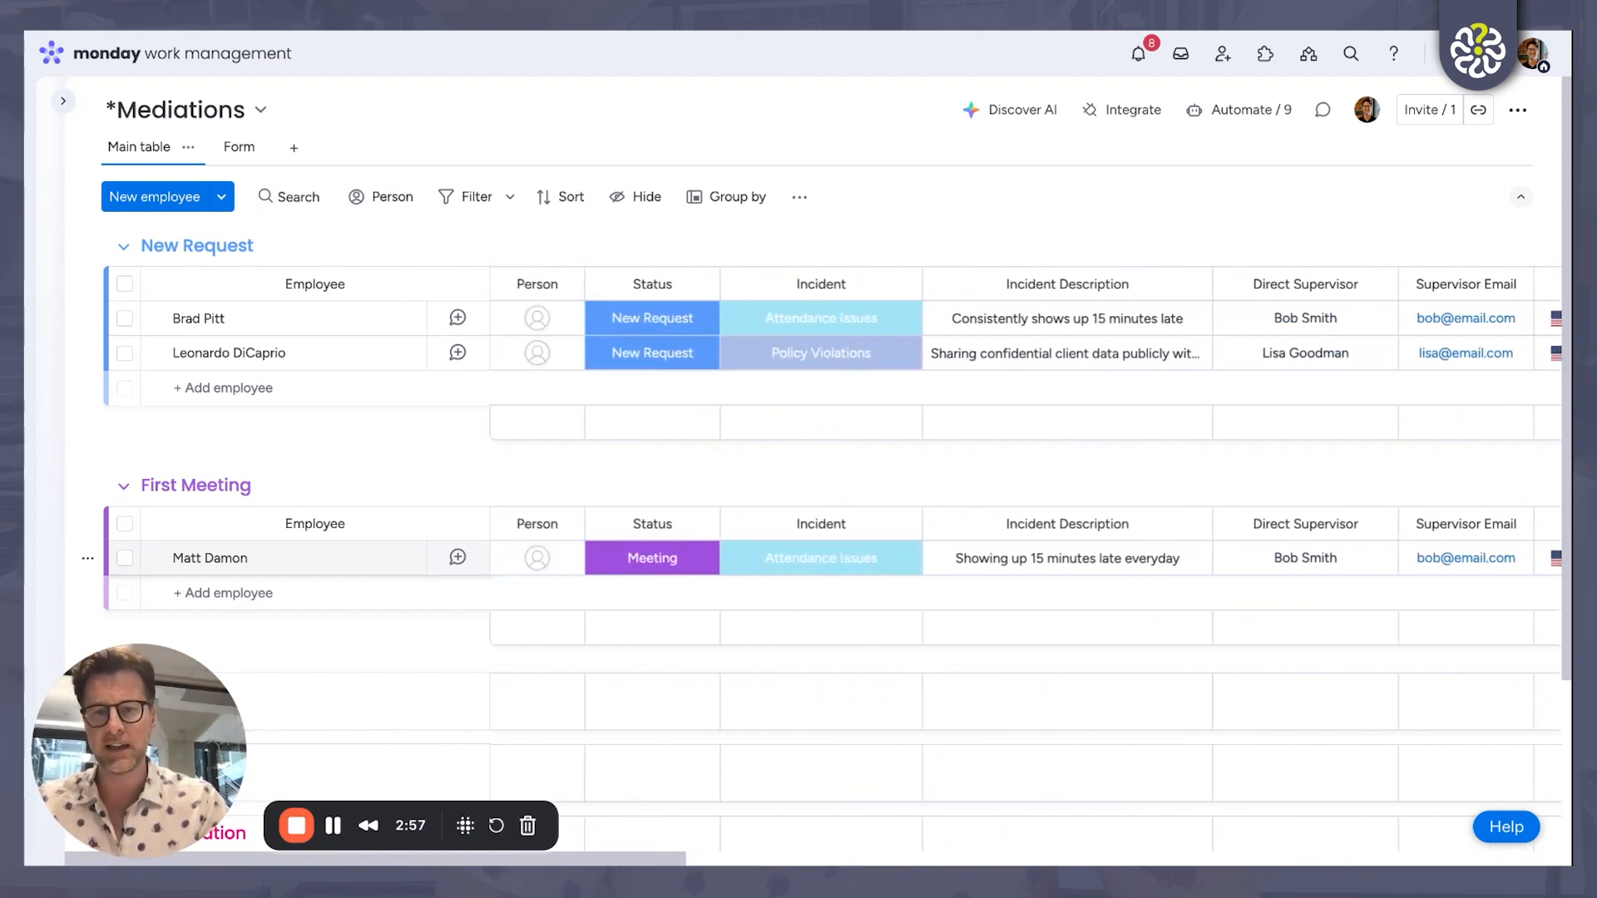
scroll(880, 570, right, 15)
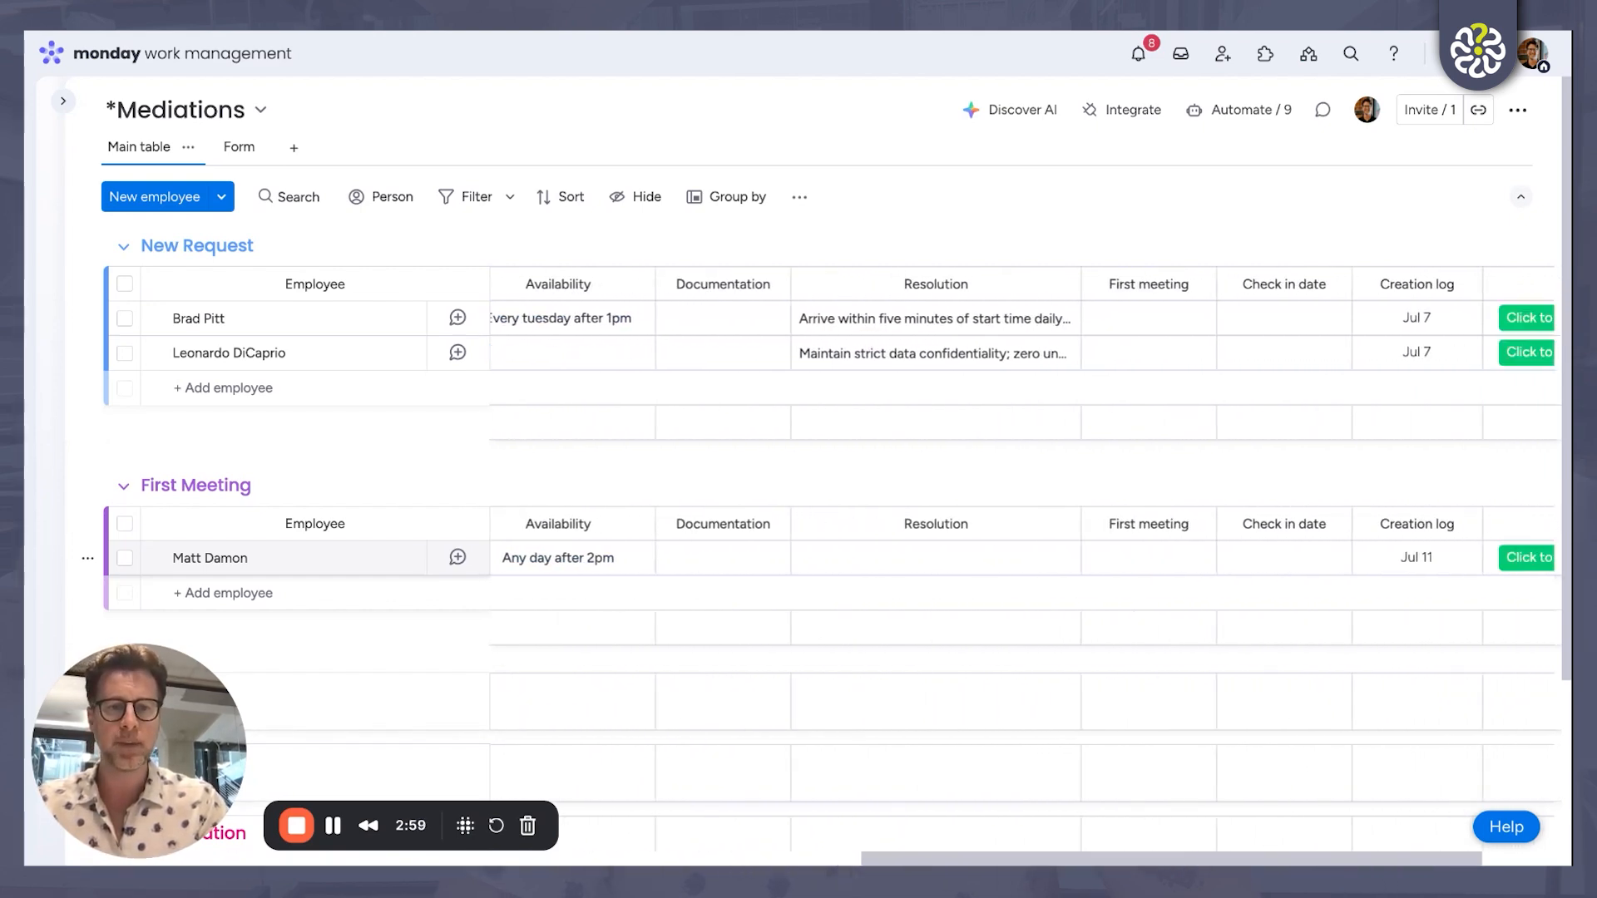
scroll(880, 571, right, 3)
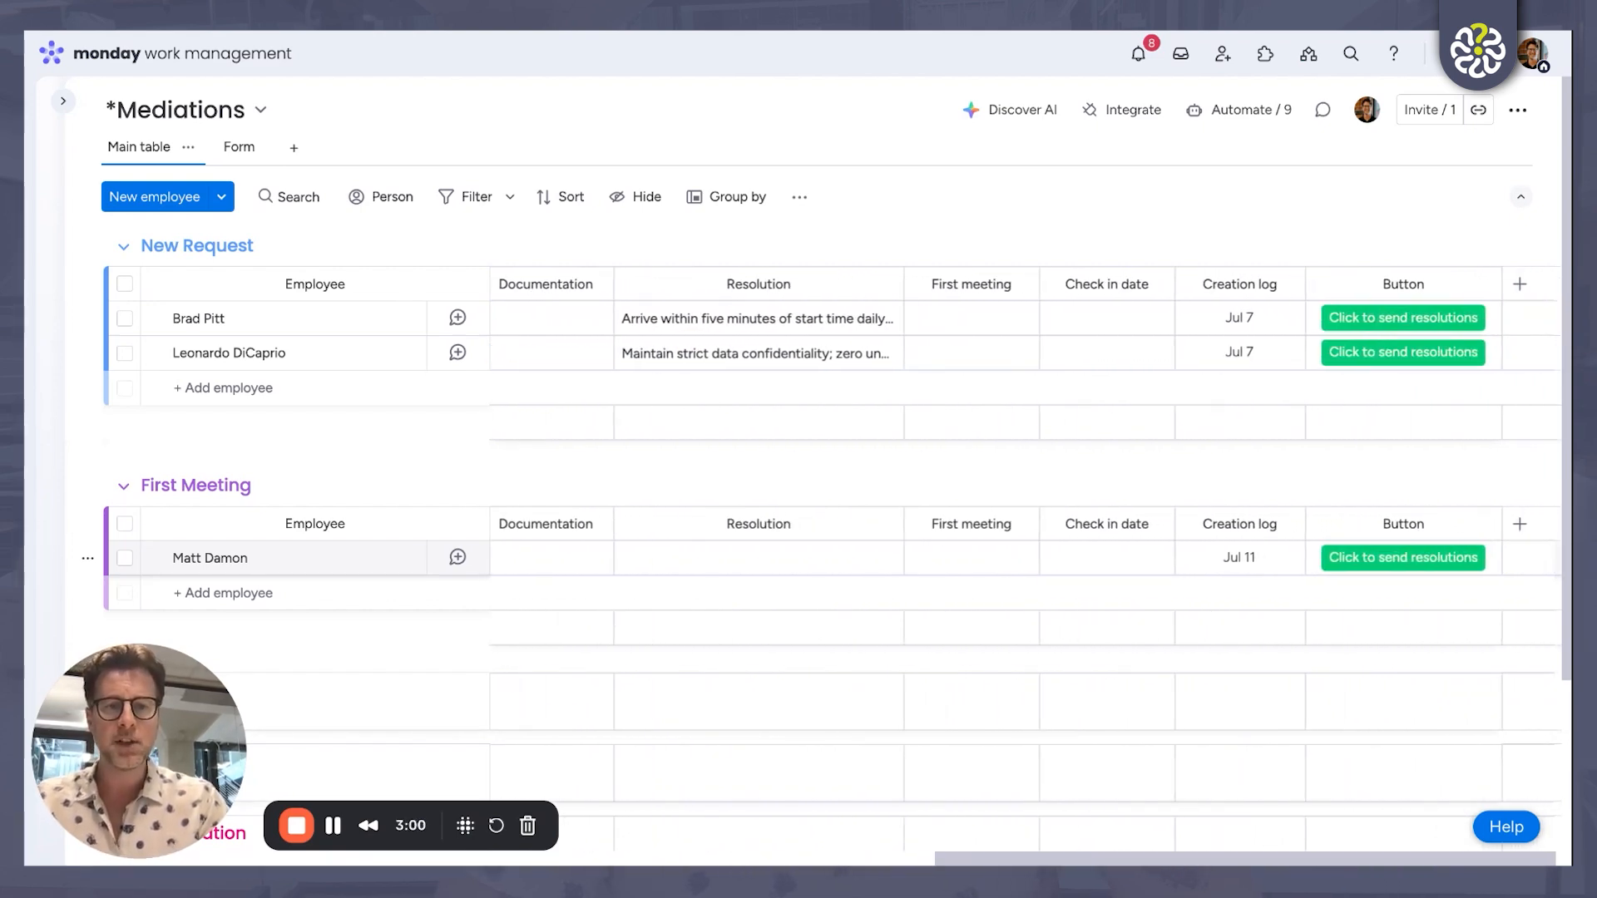
click(1115, 558)
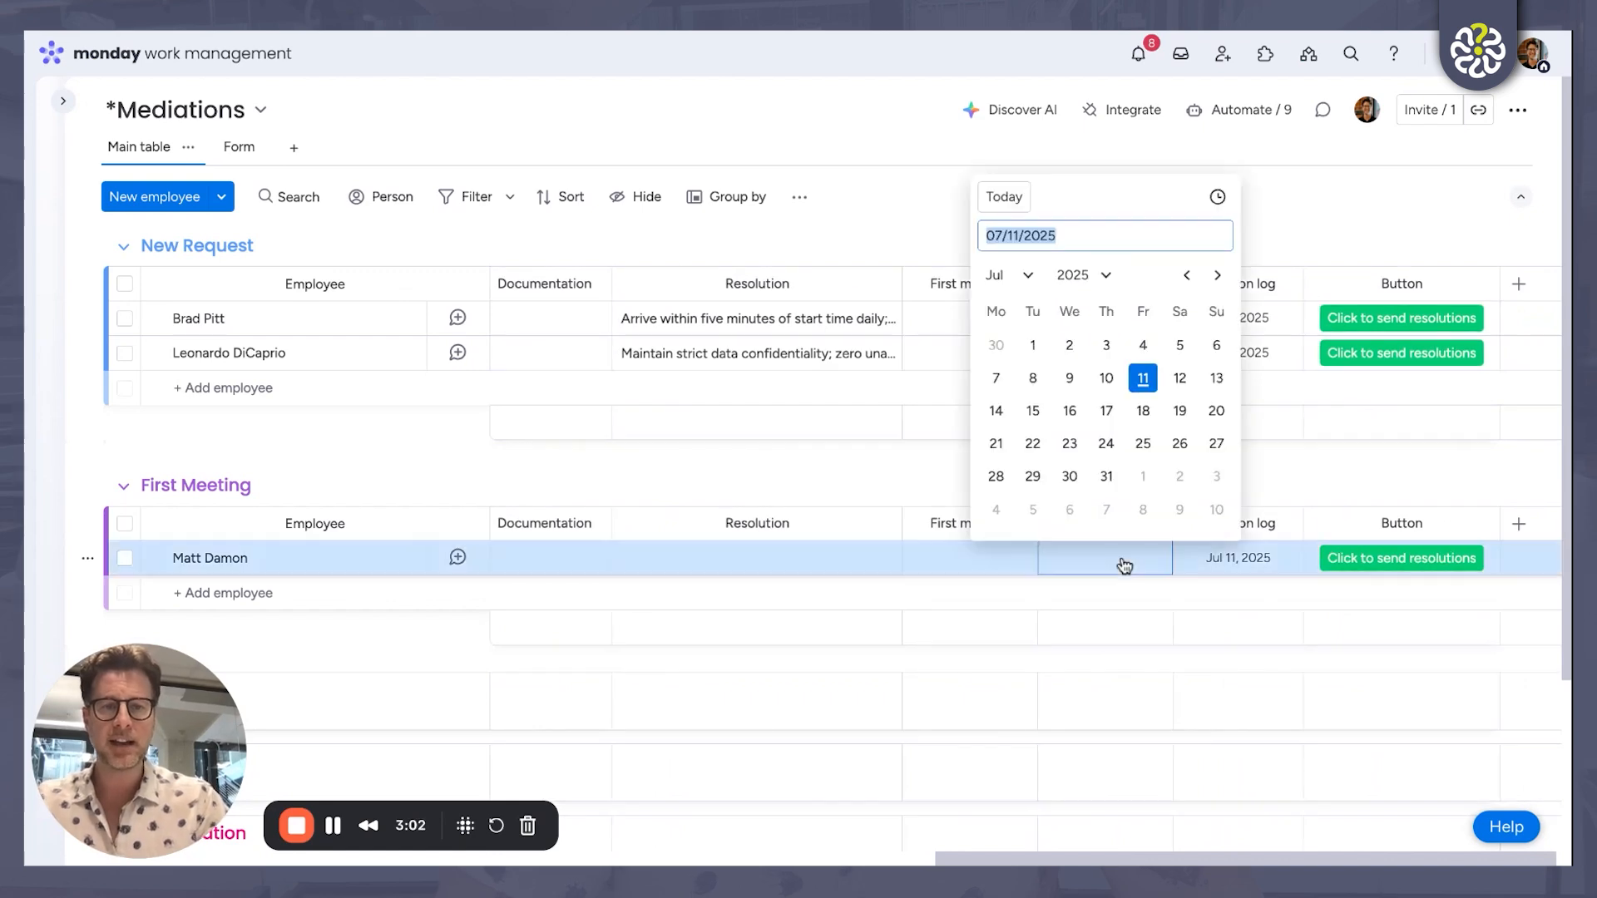
click(1141, 381)
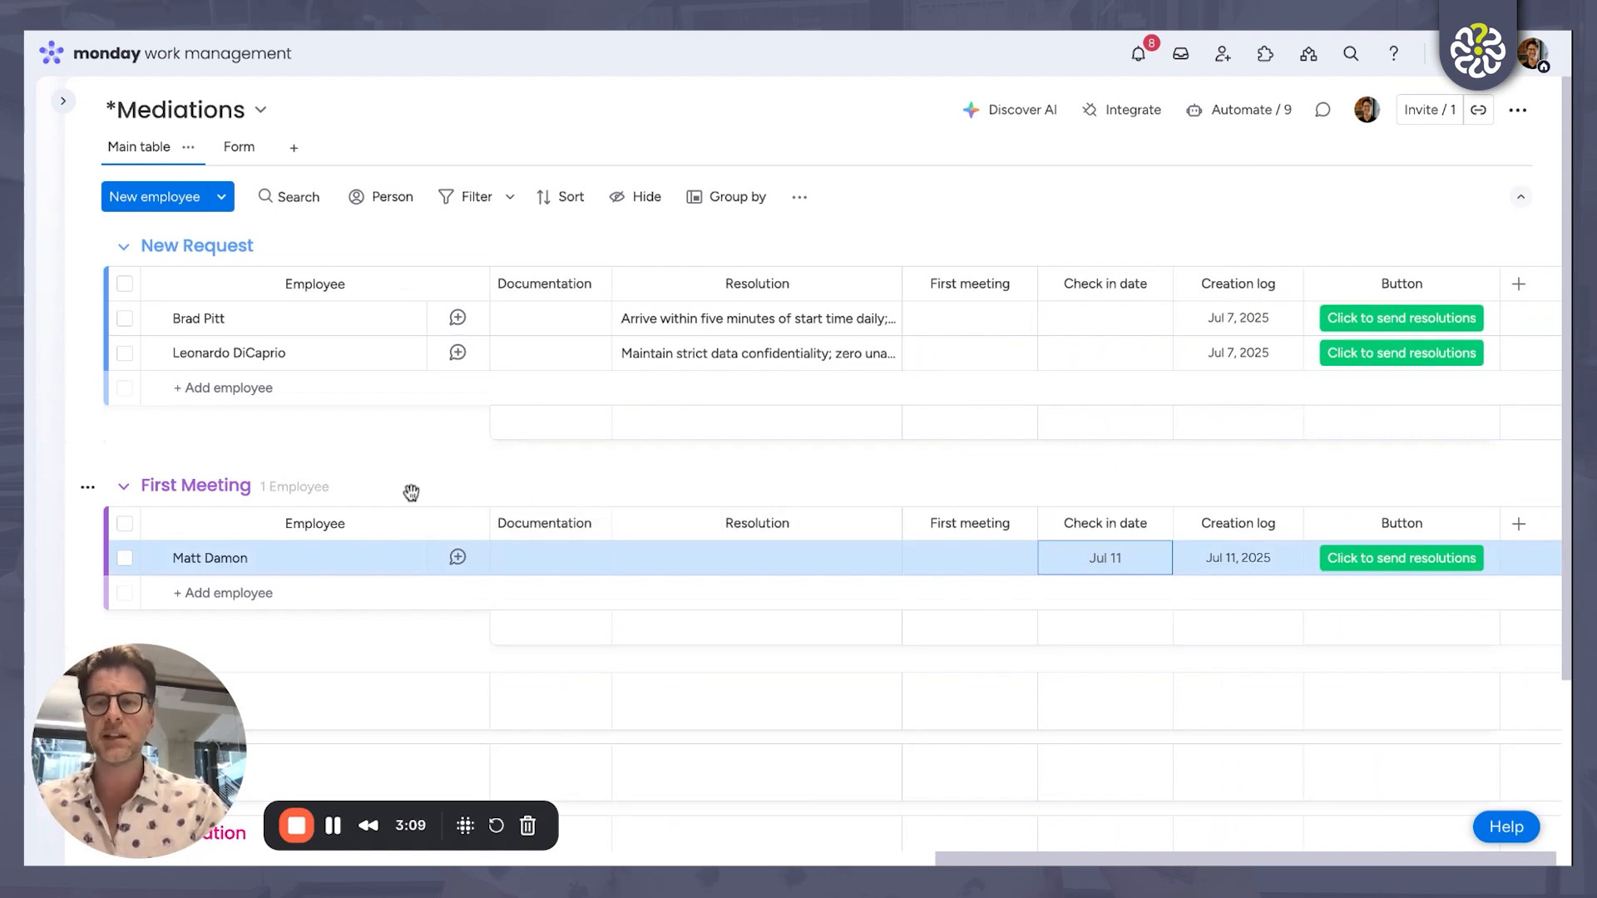
Step: Expand the Check In group and open the Mediation Template document attached to its employee
drag(257, 491, 263, 497)
scroll(263, 497, down, 1)
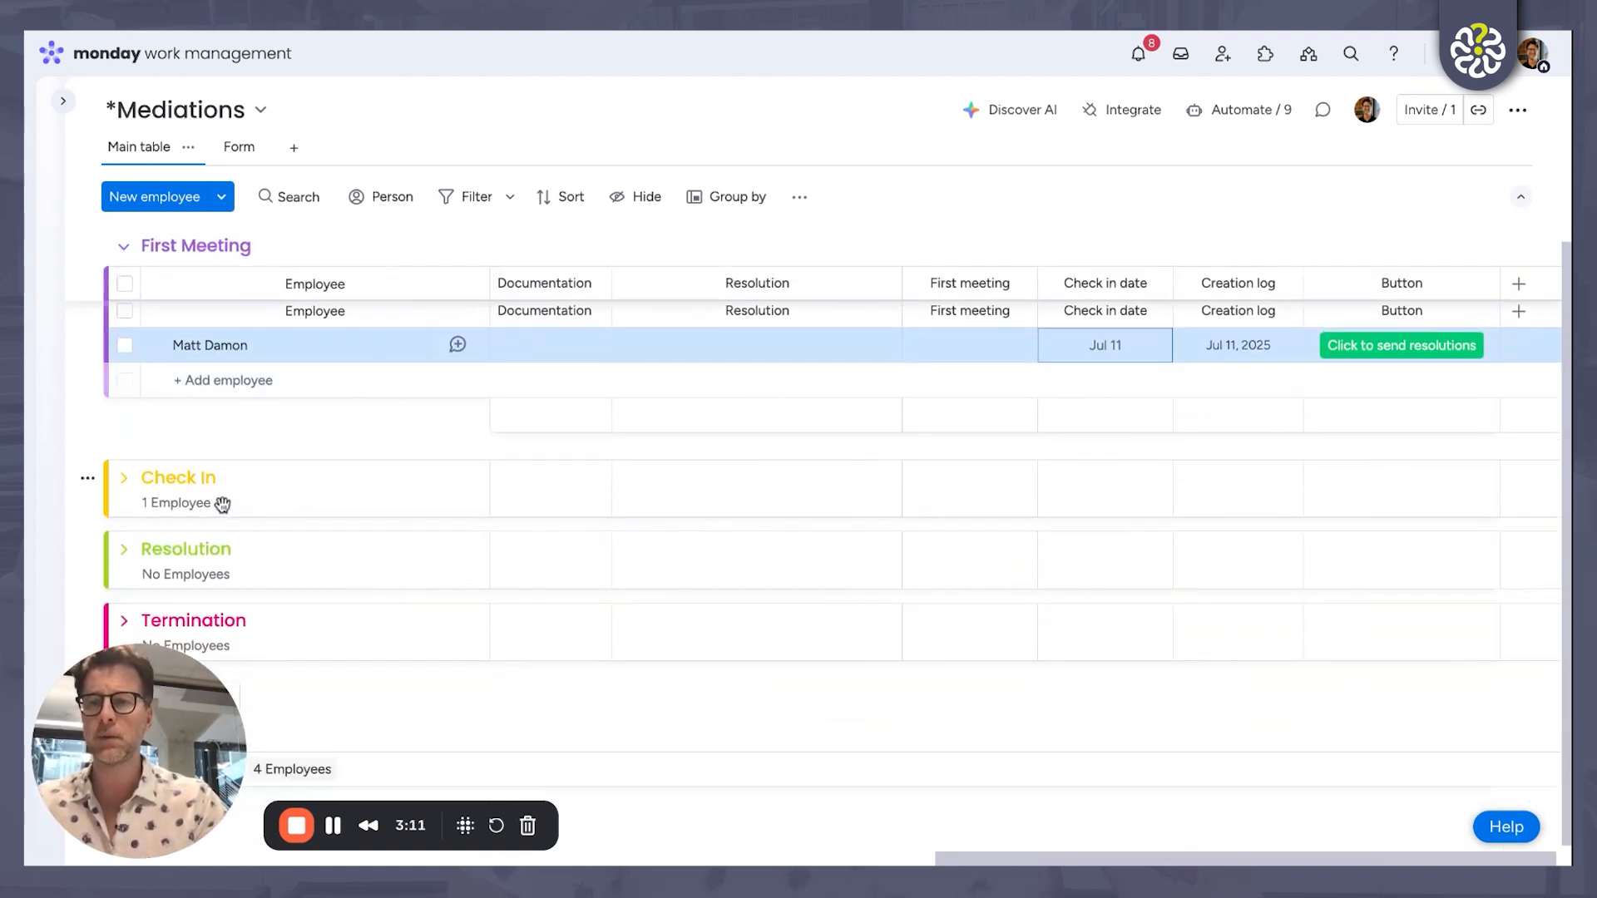
click(123, 479)
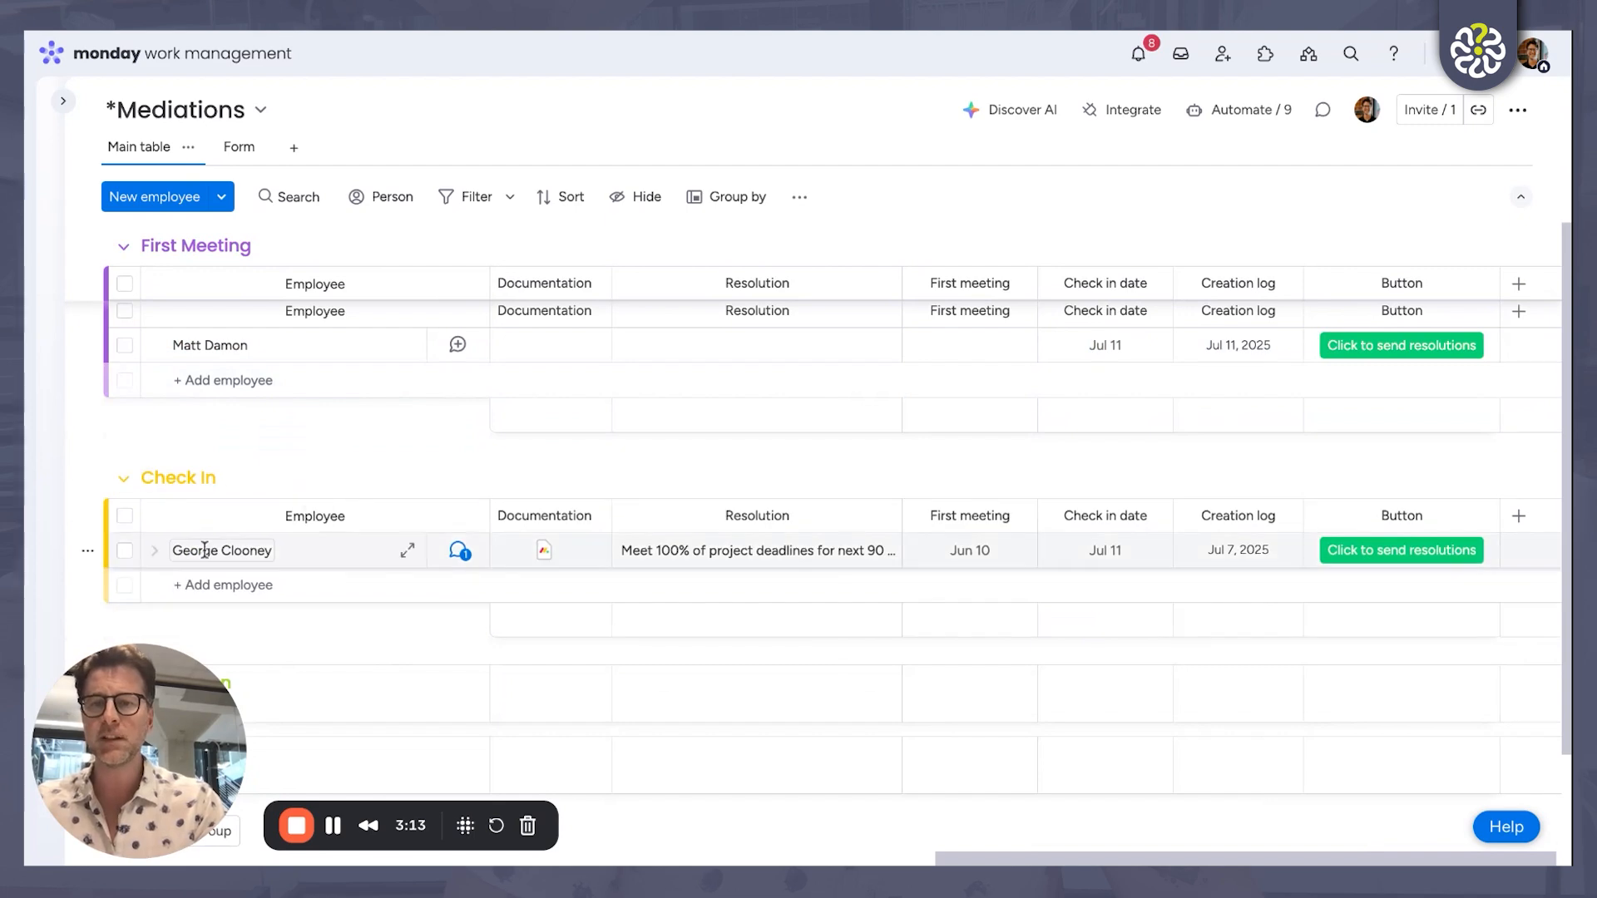
mouse_move(546, 561)
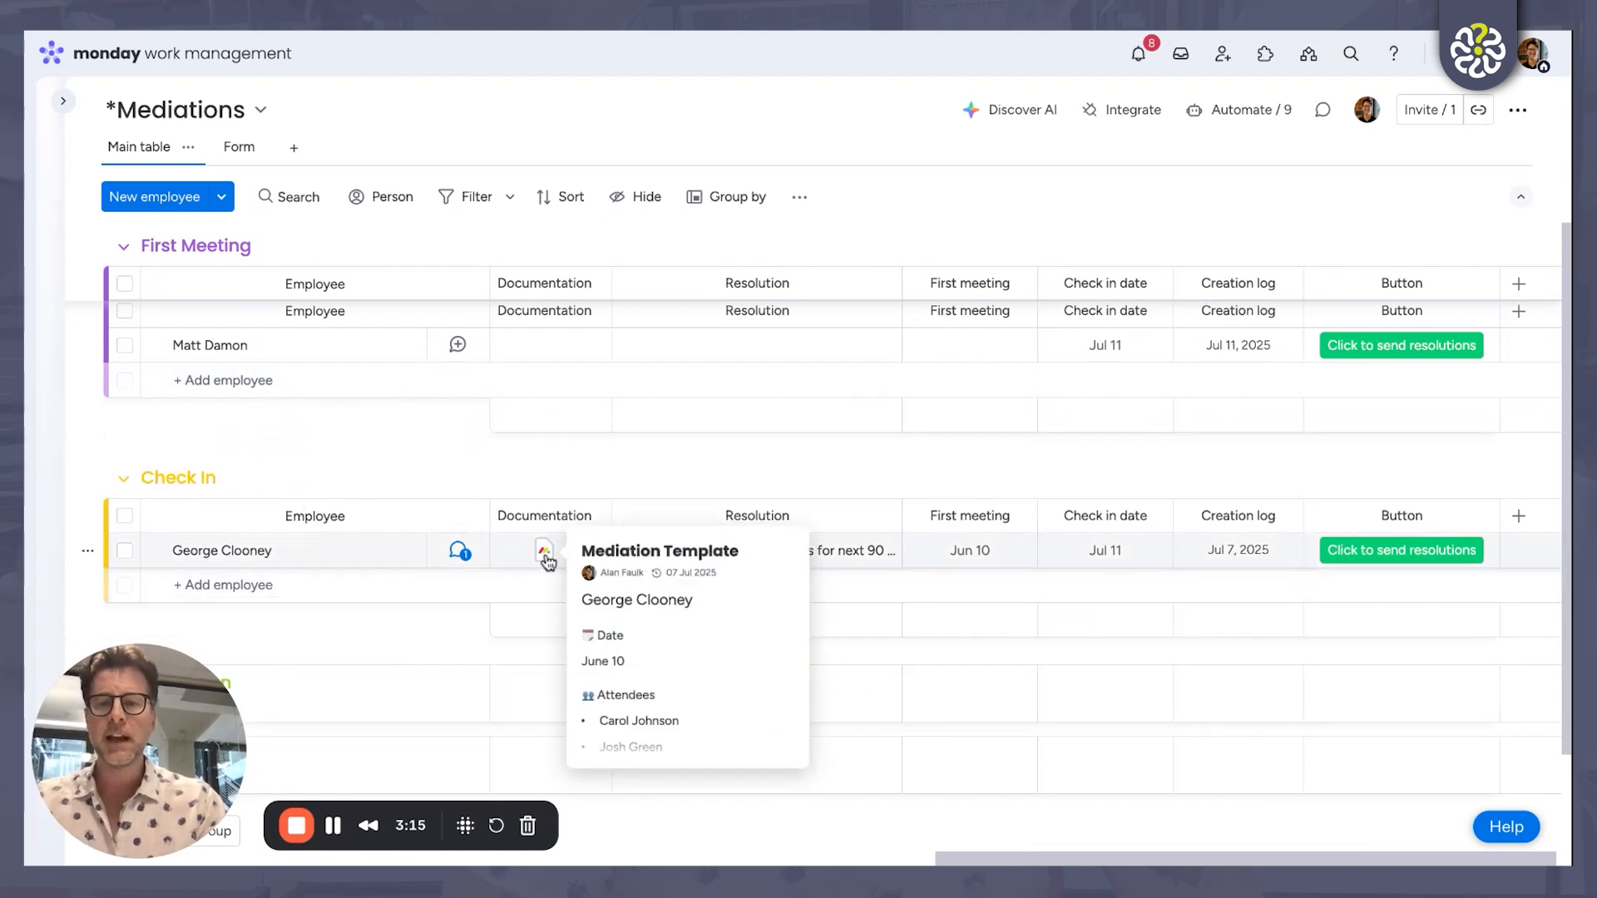
click(545, 561)
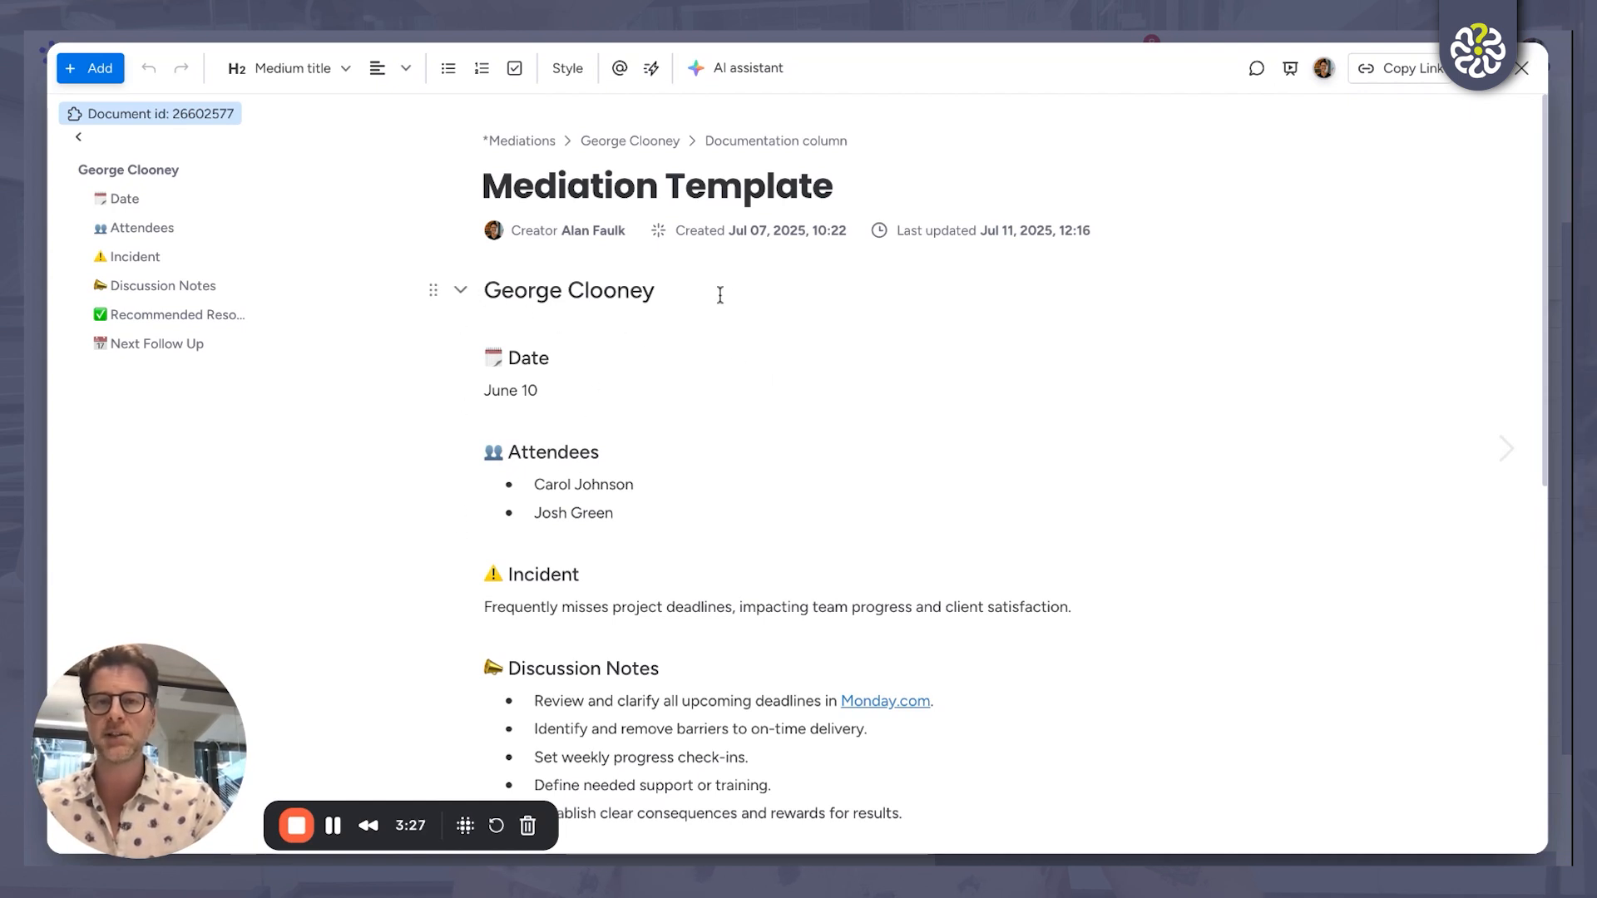
Step: Change the Next Follow Up date in the mediation document to Jul 12
scroll(715, 450, down, 2)
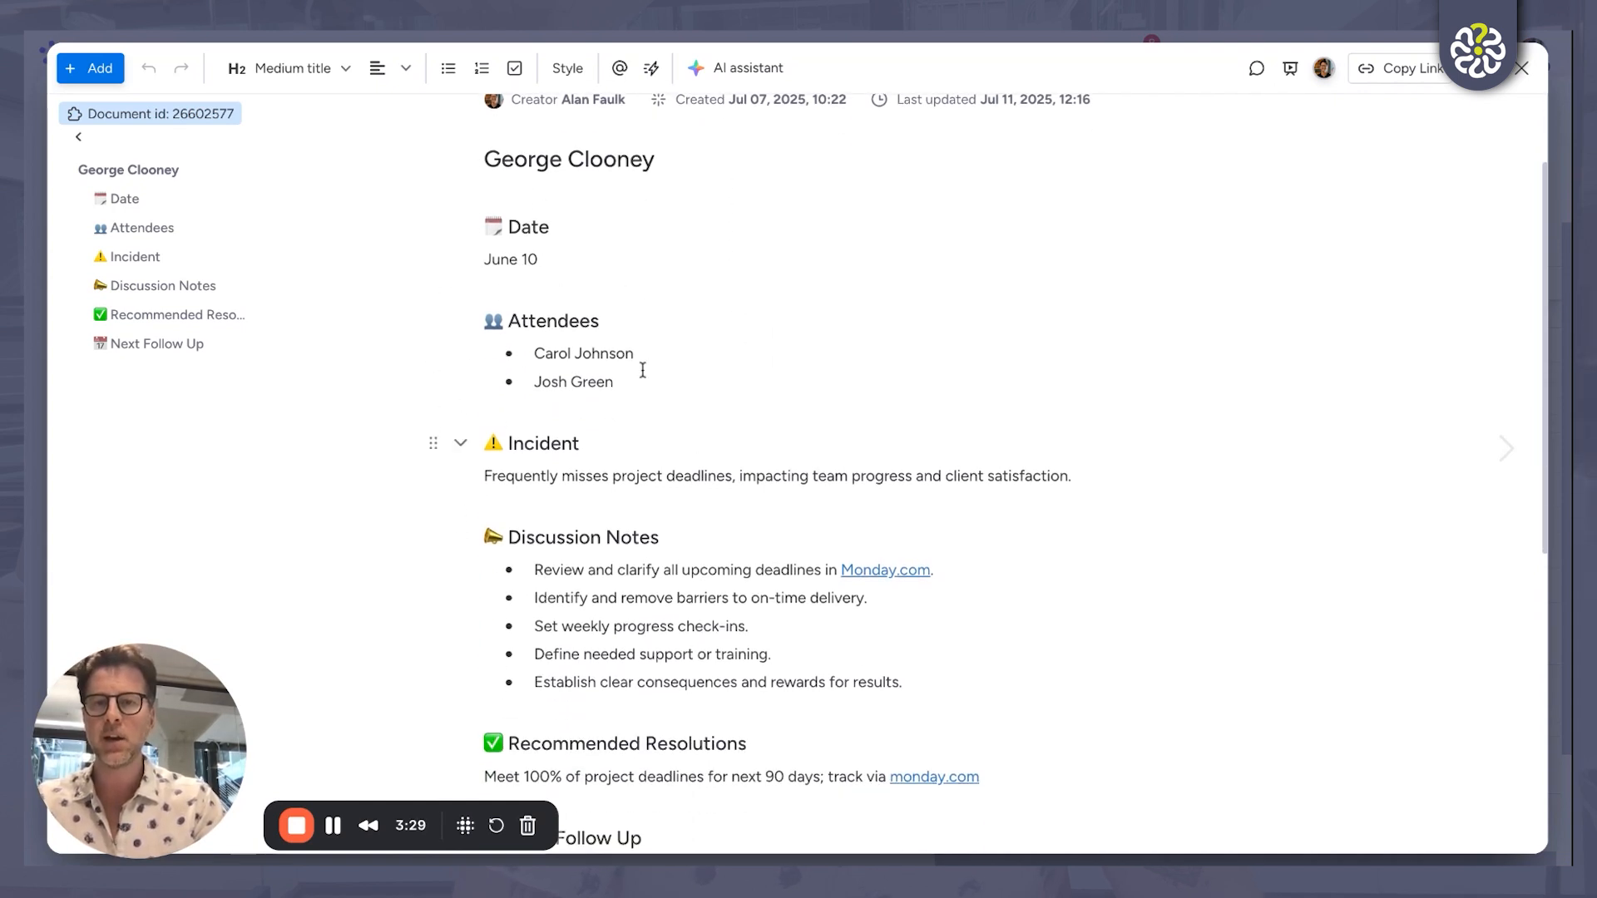
scroll(832, 507, down, 3)
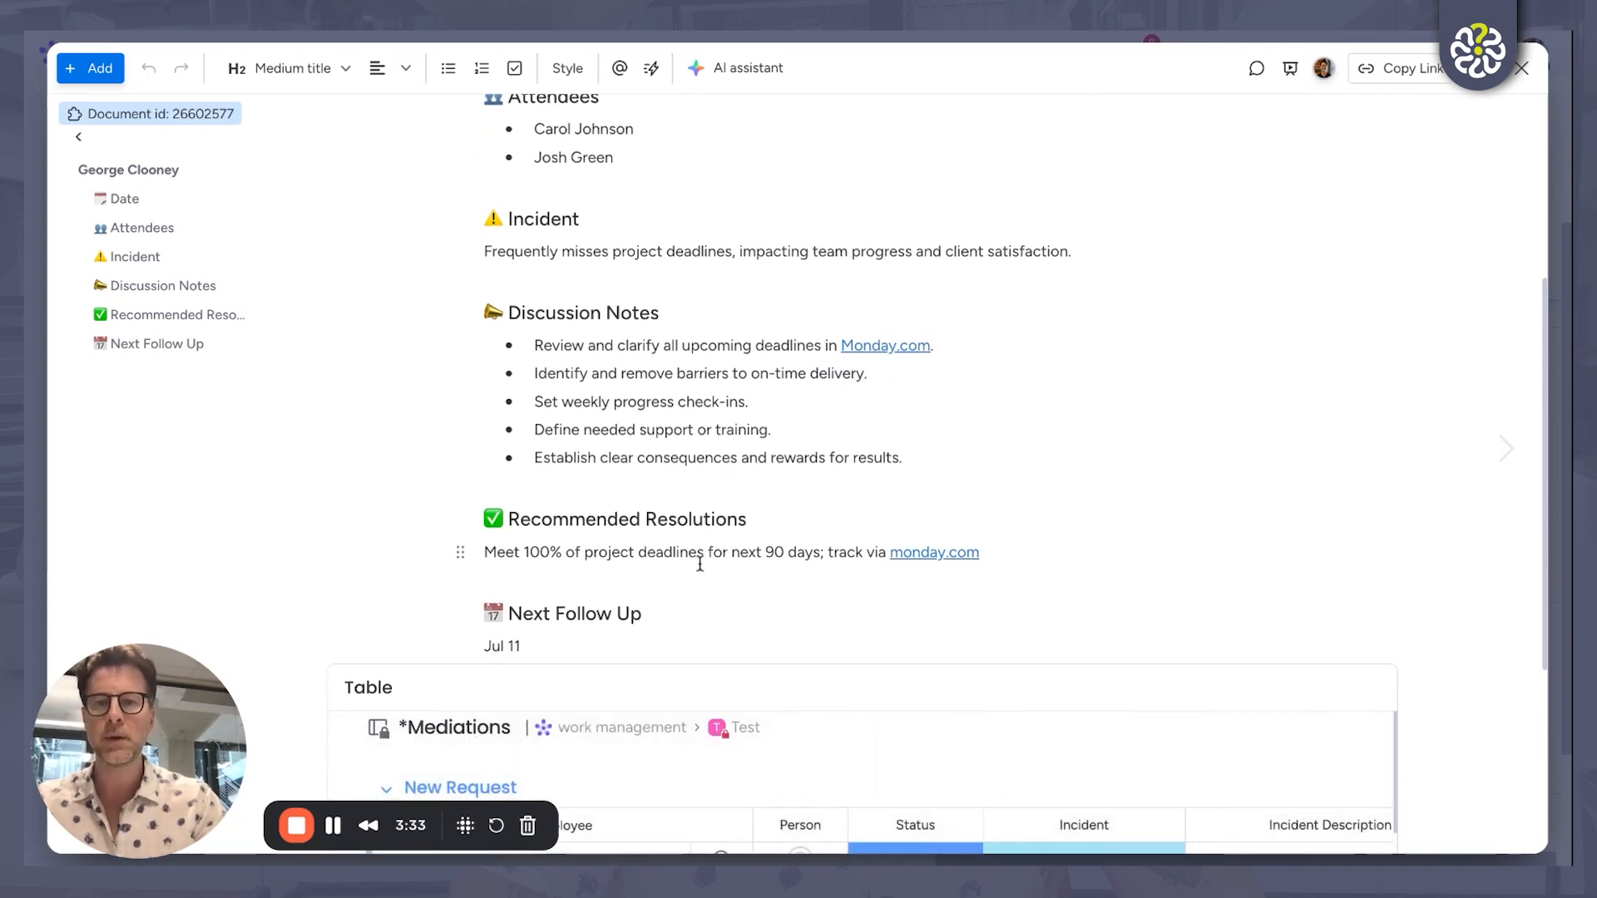
scroll(699, 564, down, 2)
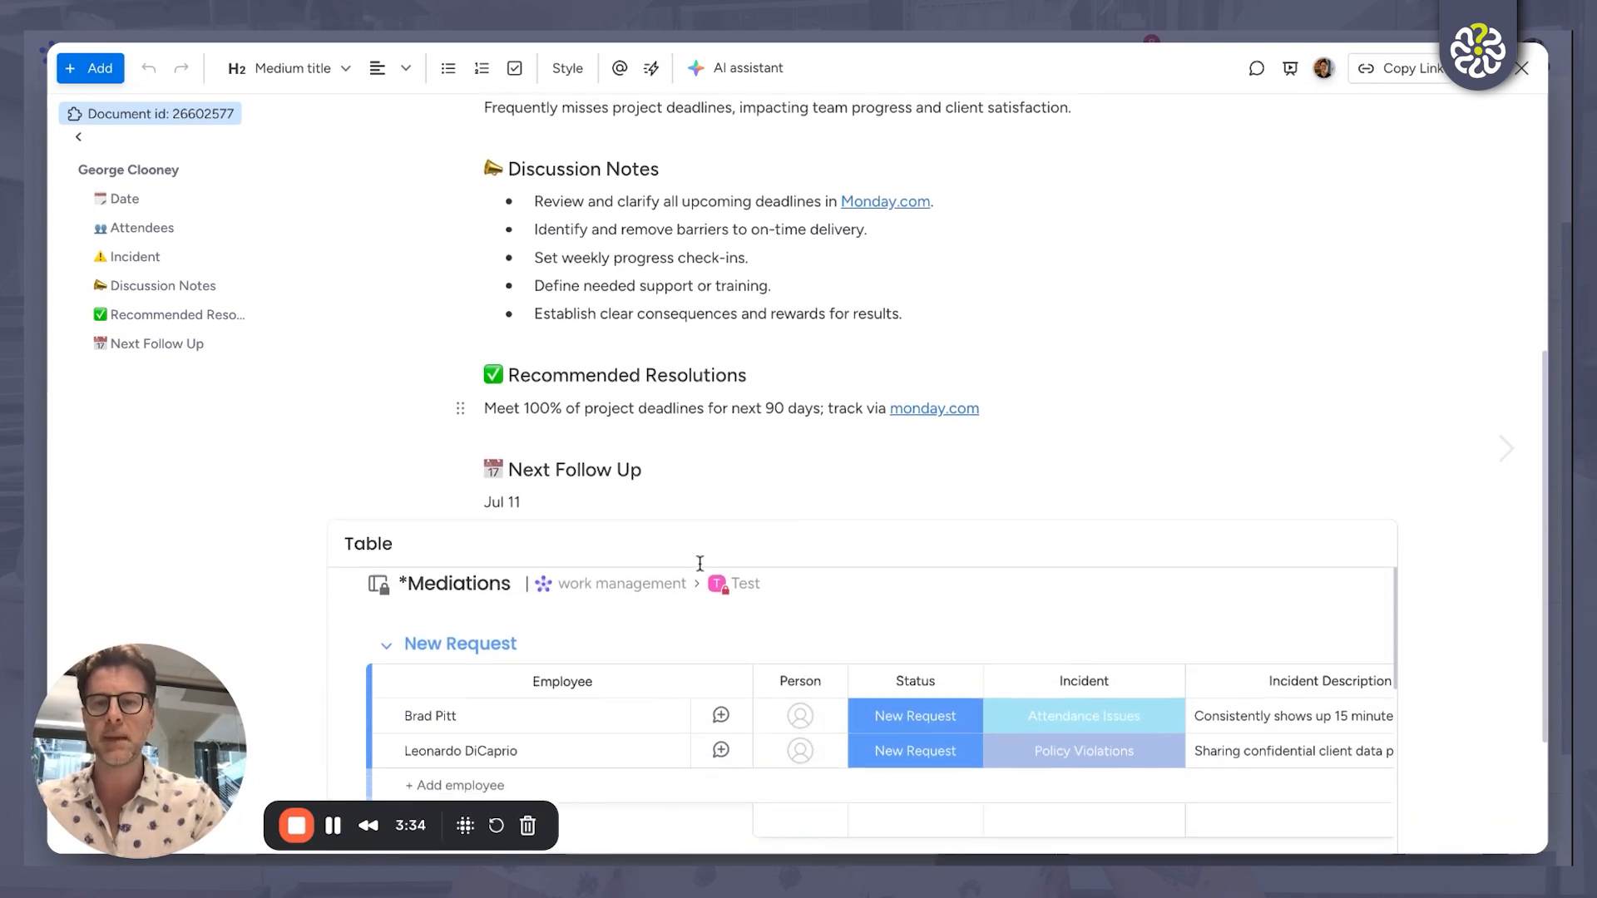
click(548, 494)
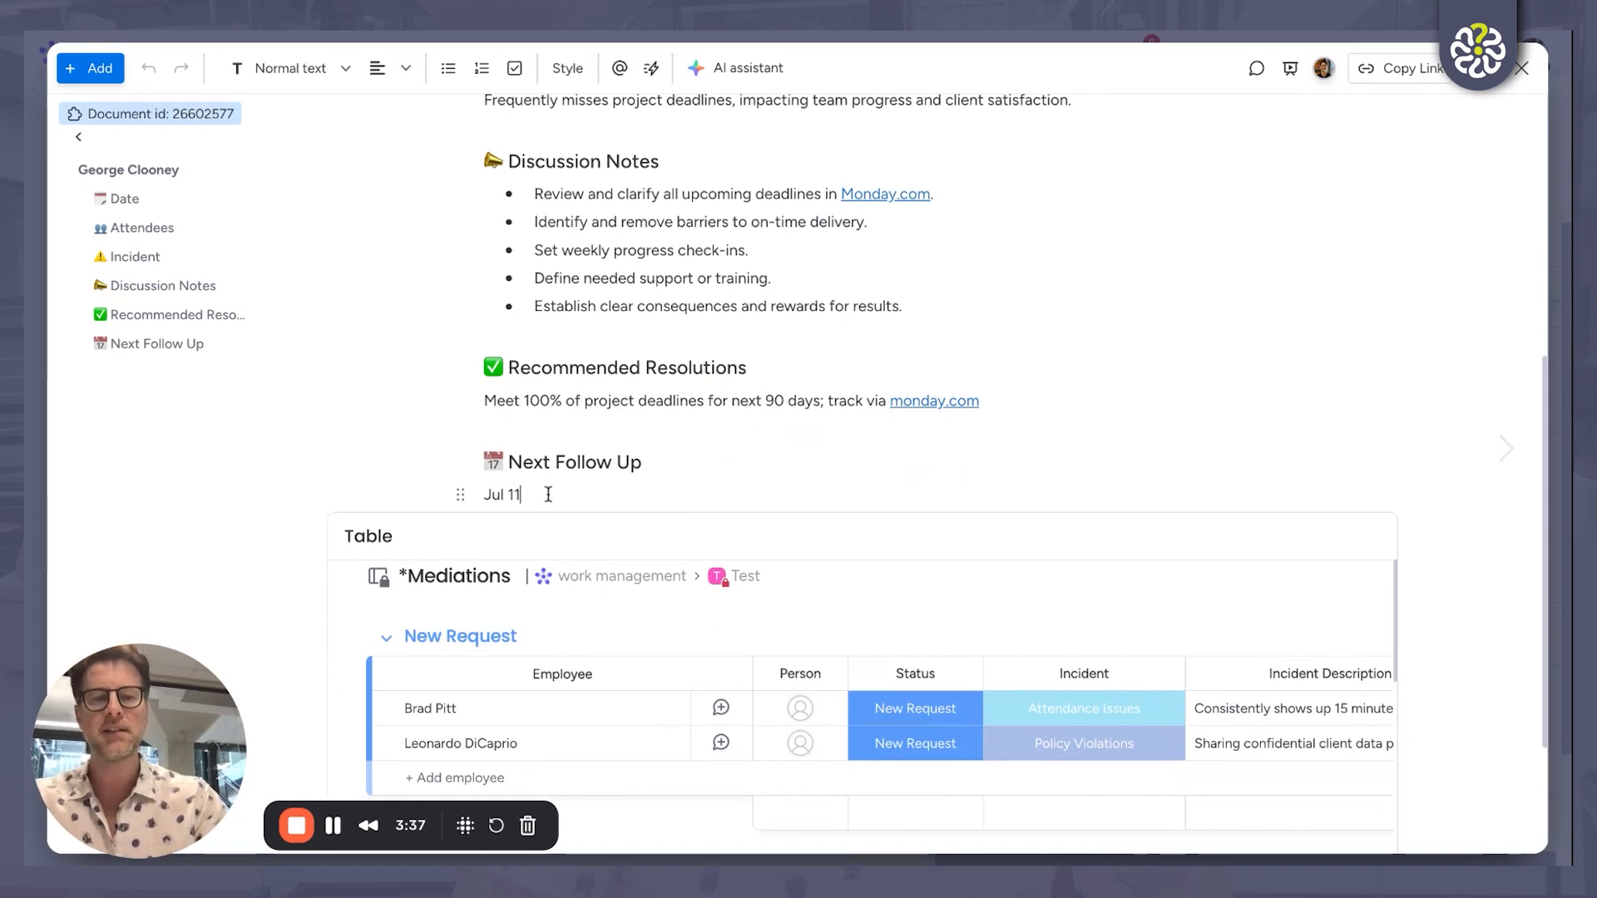
key(BackSpace)
text(2)
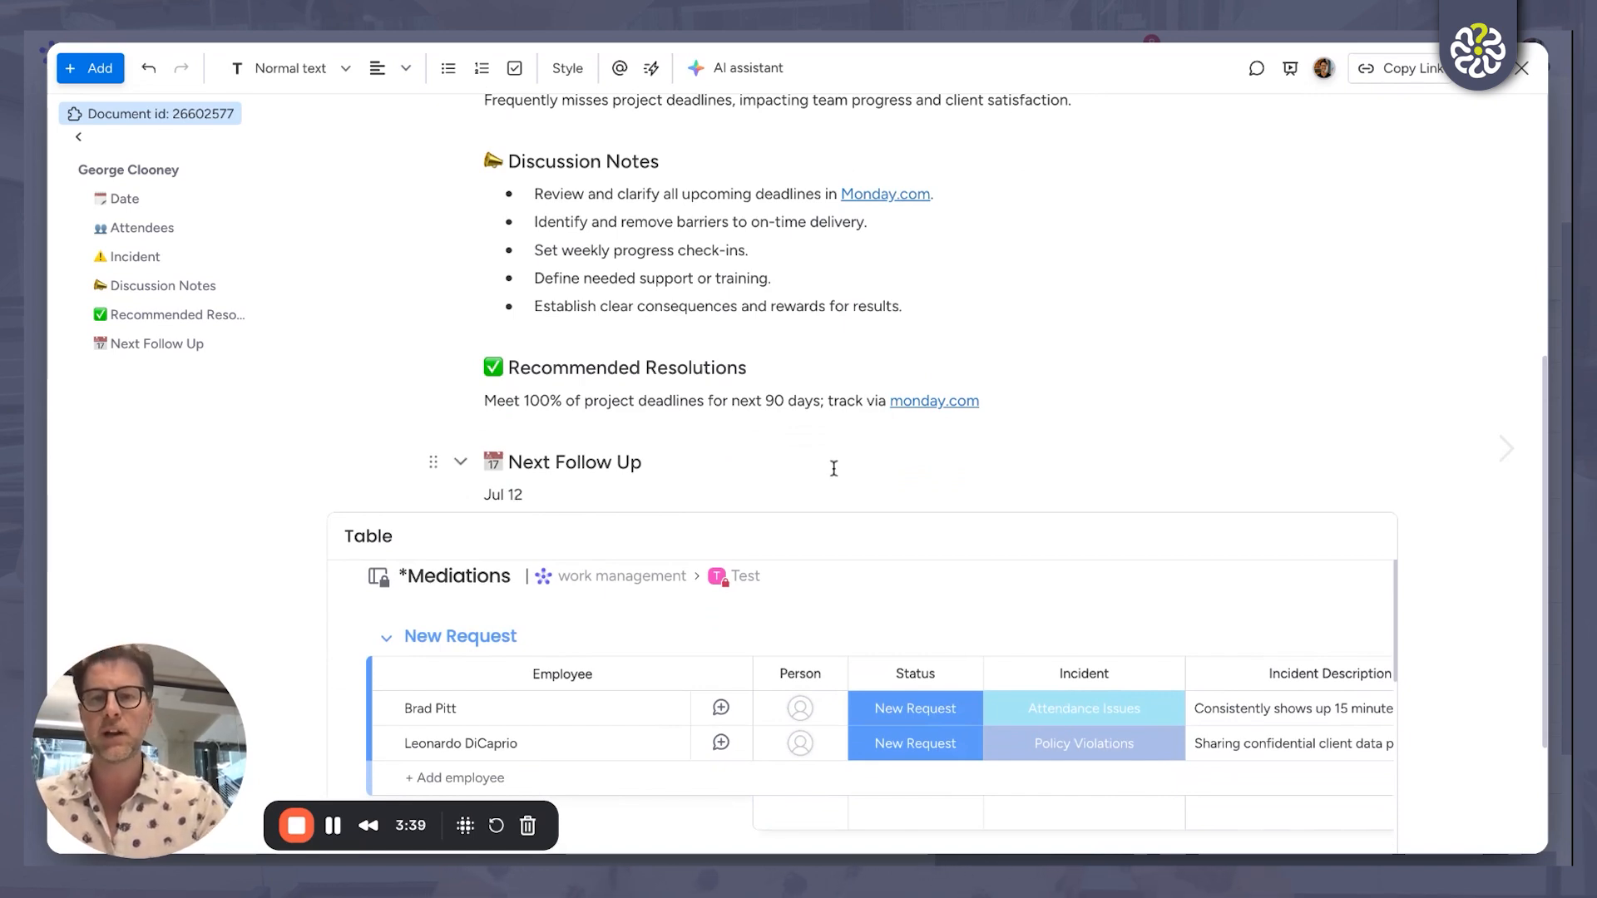
Step: In the document's embedded Mediations table, set this employee's check in date to July 12, 2025, and close the document
scroll(834, 469, down, 3)
scroll(564, 542, down, 4)
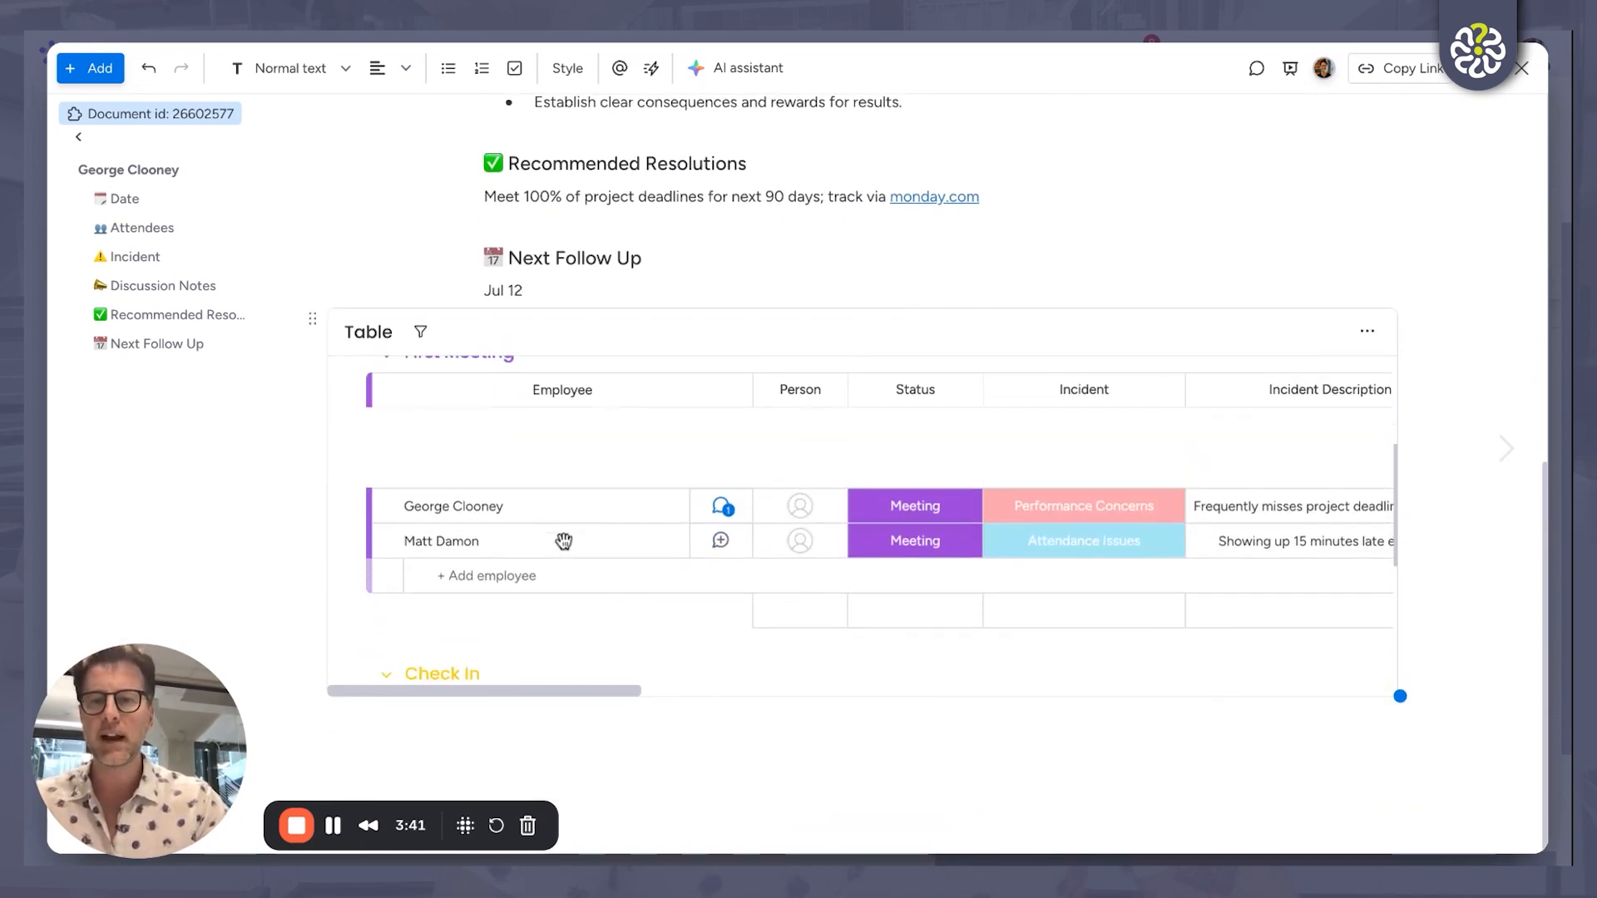
scroll(564, 541, down, 2)
scroll(564, 541, up, 2)
scroll(564, 542, right, 4)
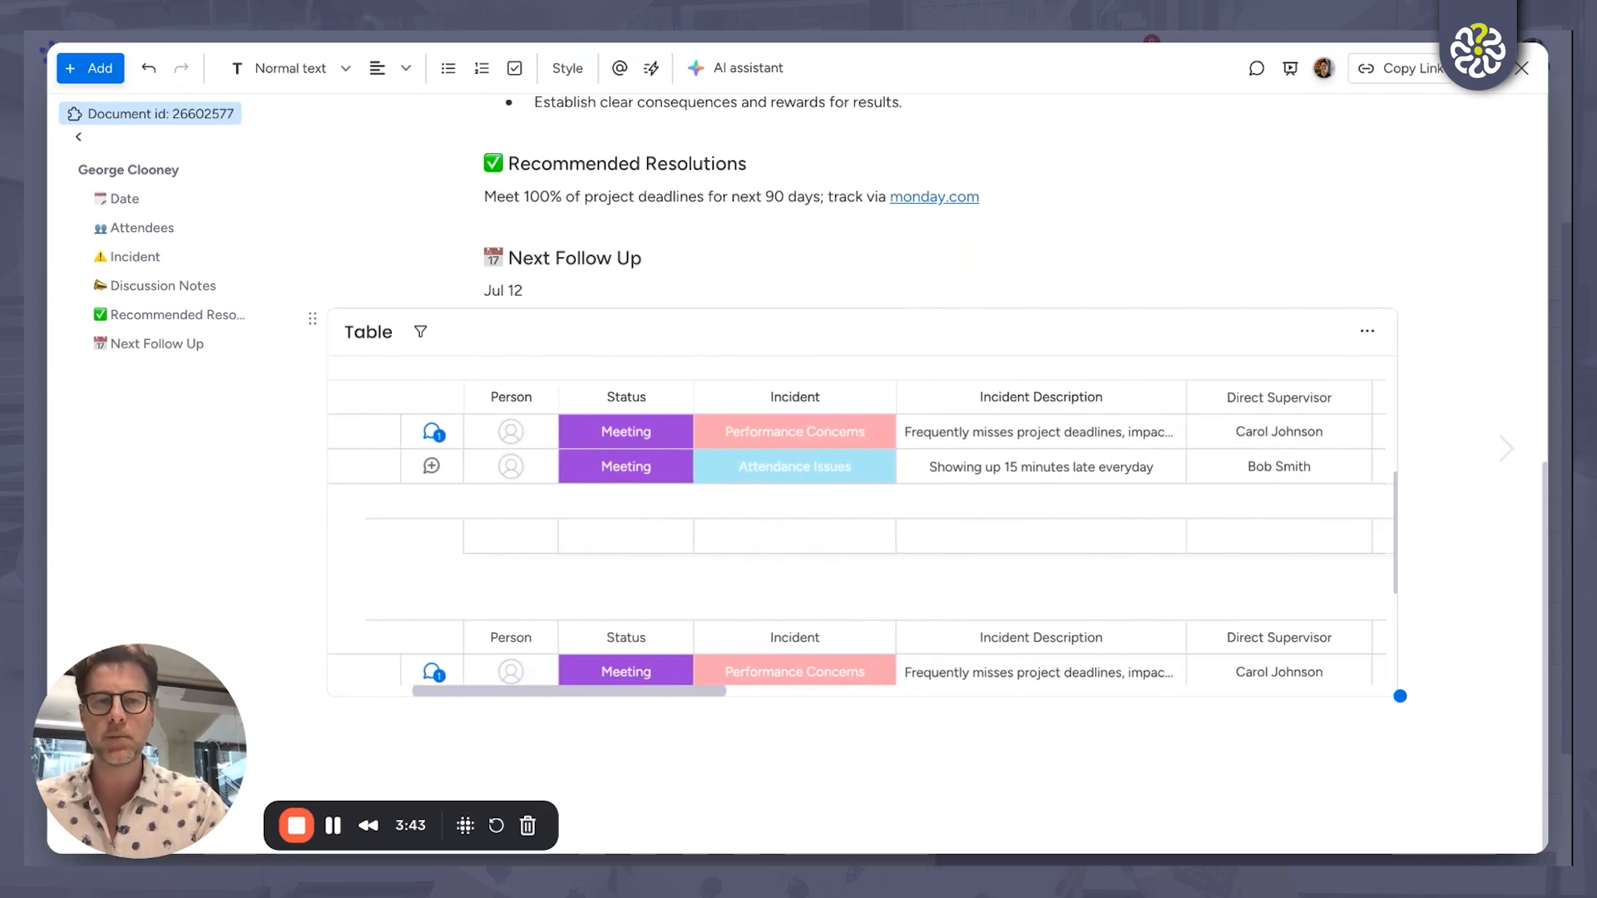
scroll(862, 538, right, 10)
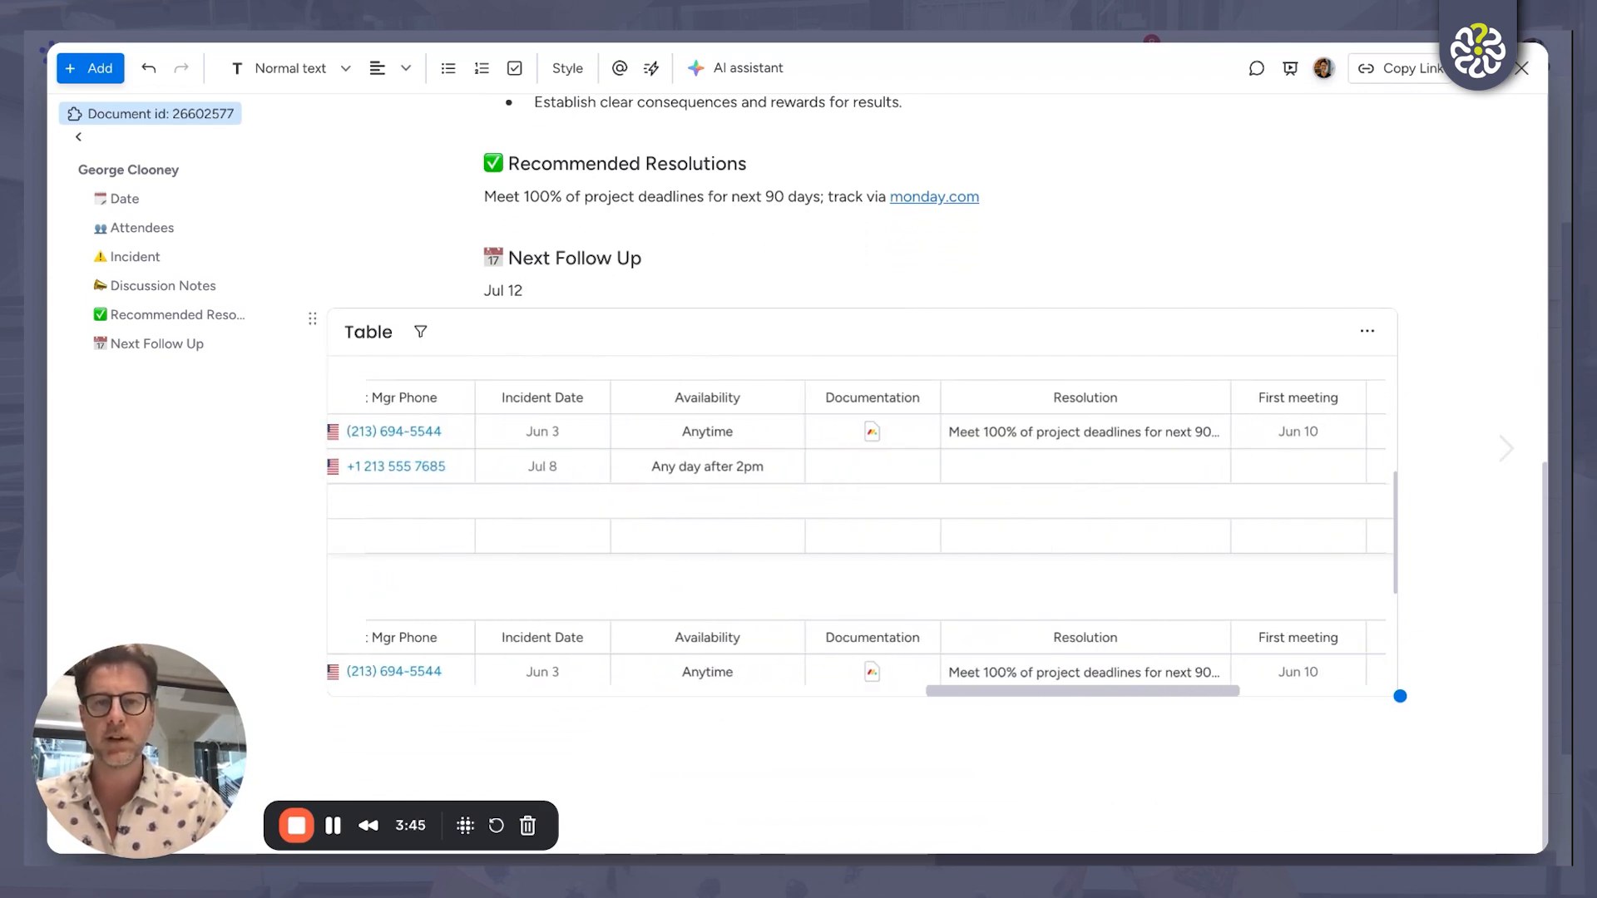
scroll(861, 539, right, 5)
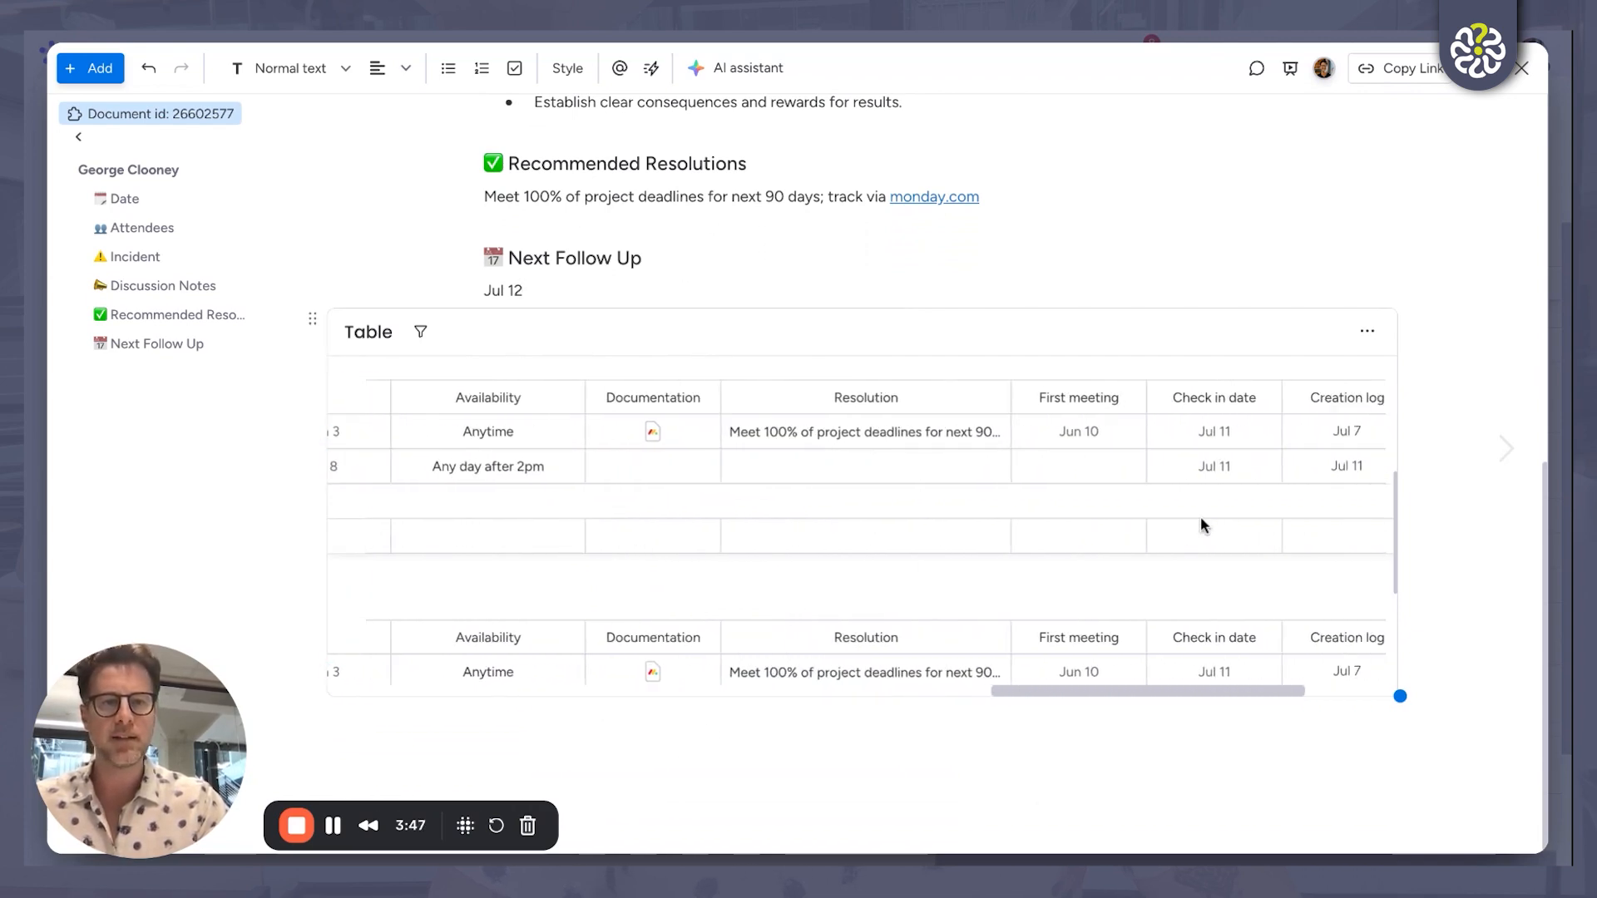
click(1245, 431)
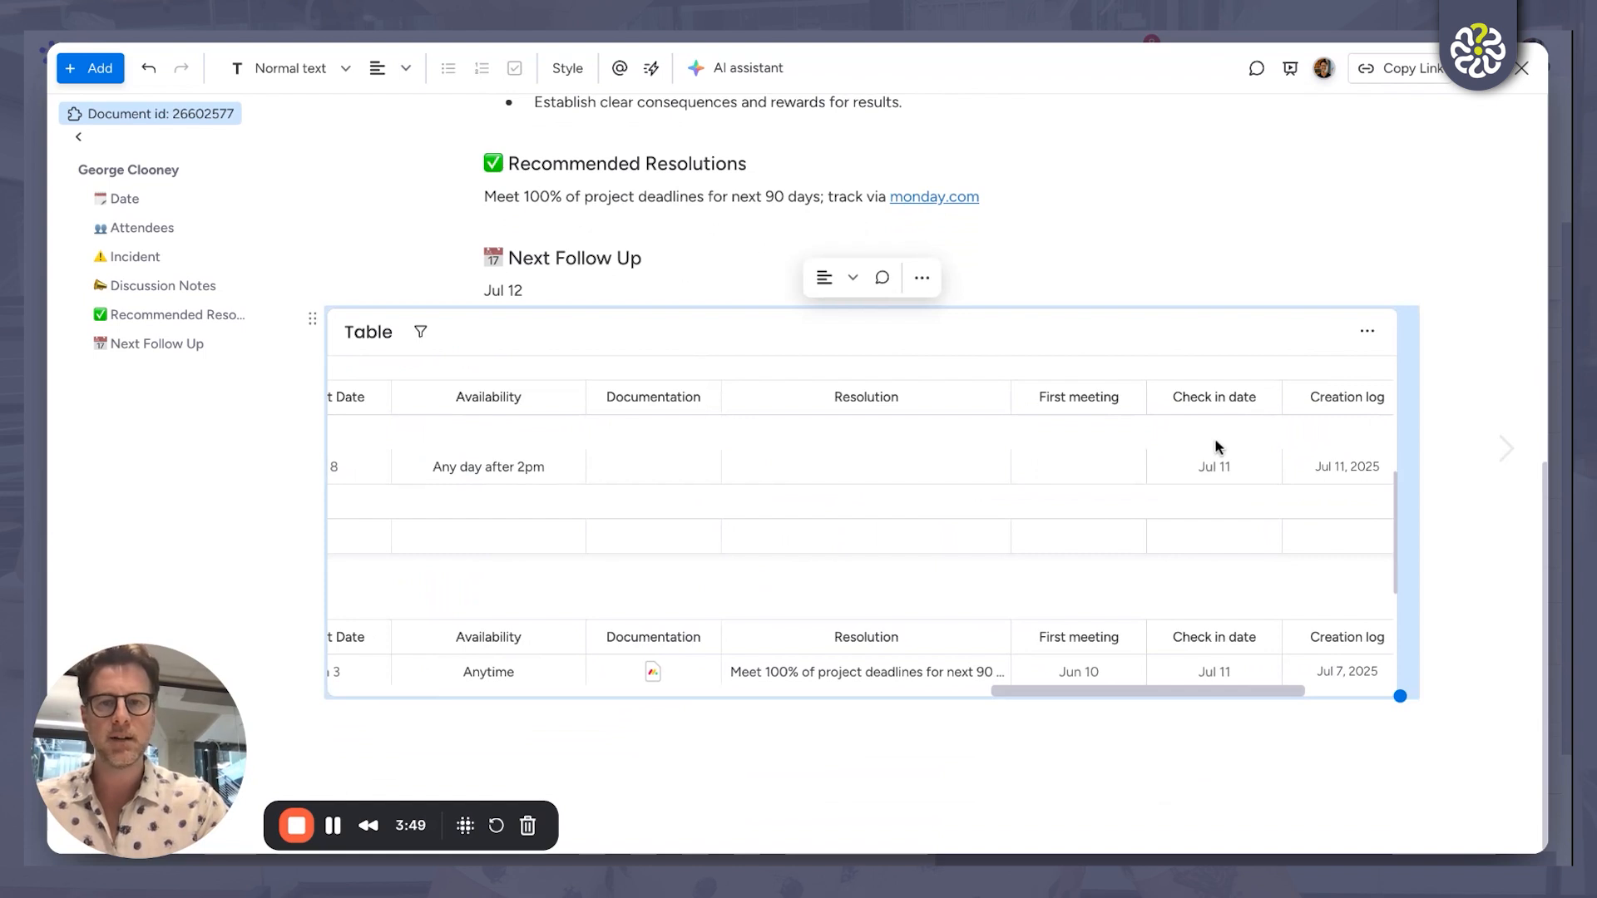
scroll(1215, 482, up, 2)
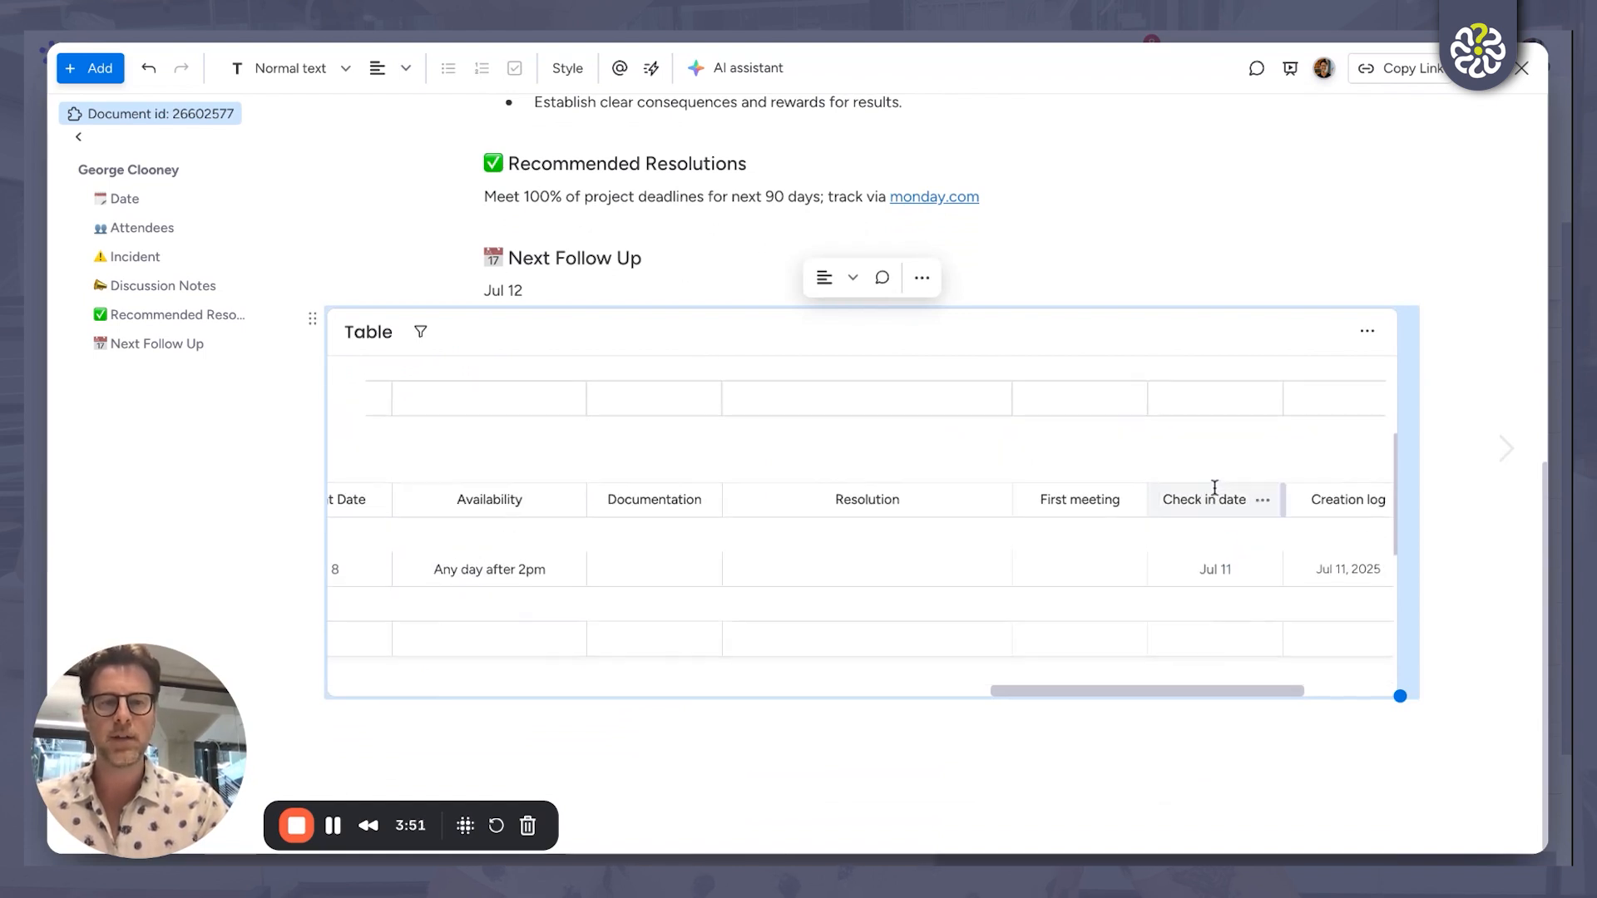
scroll(1214, 488, down, 1)
click(1215, 491)
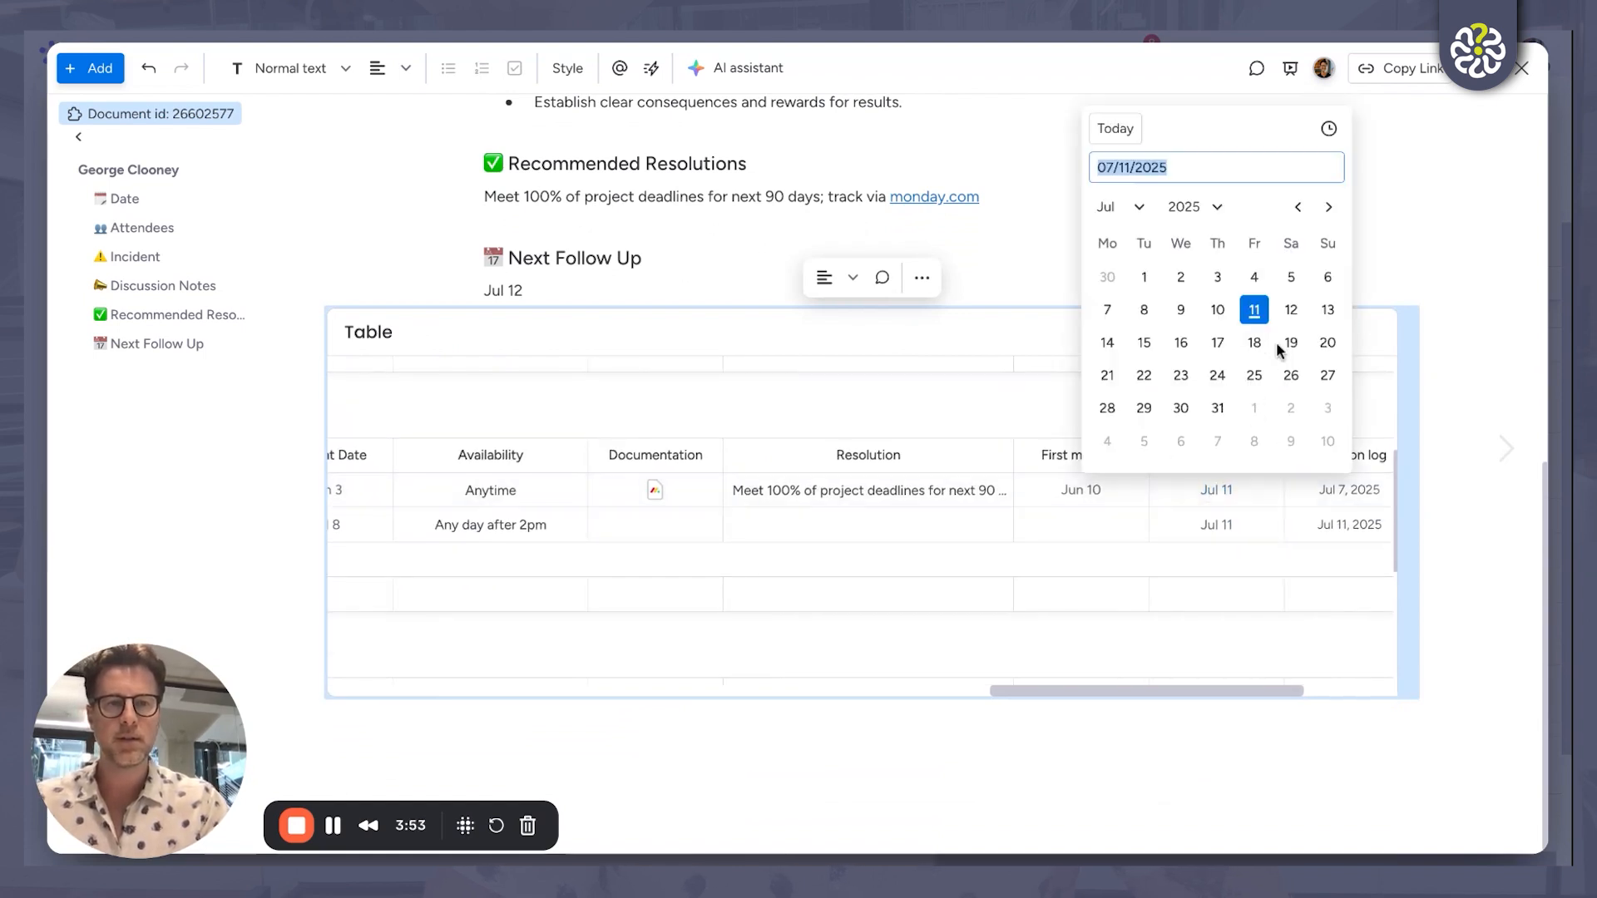
click(1290, 310)
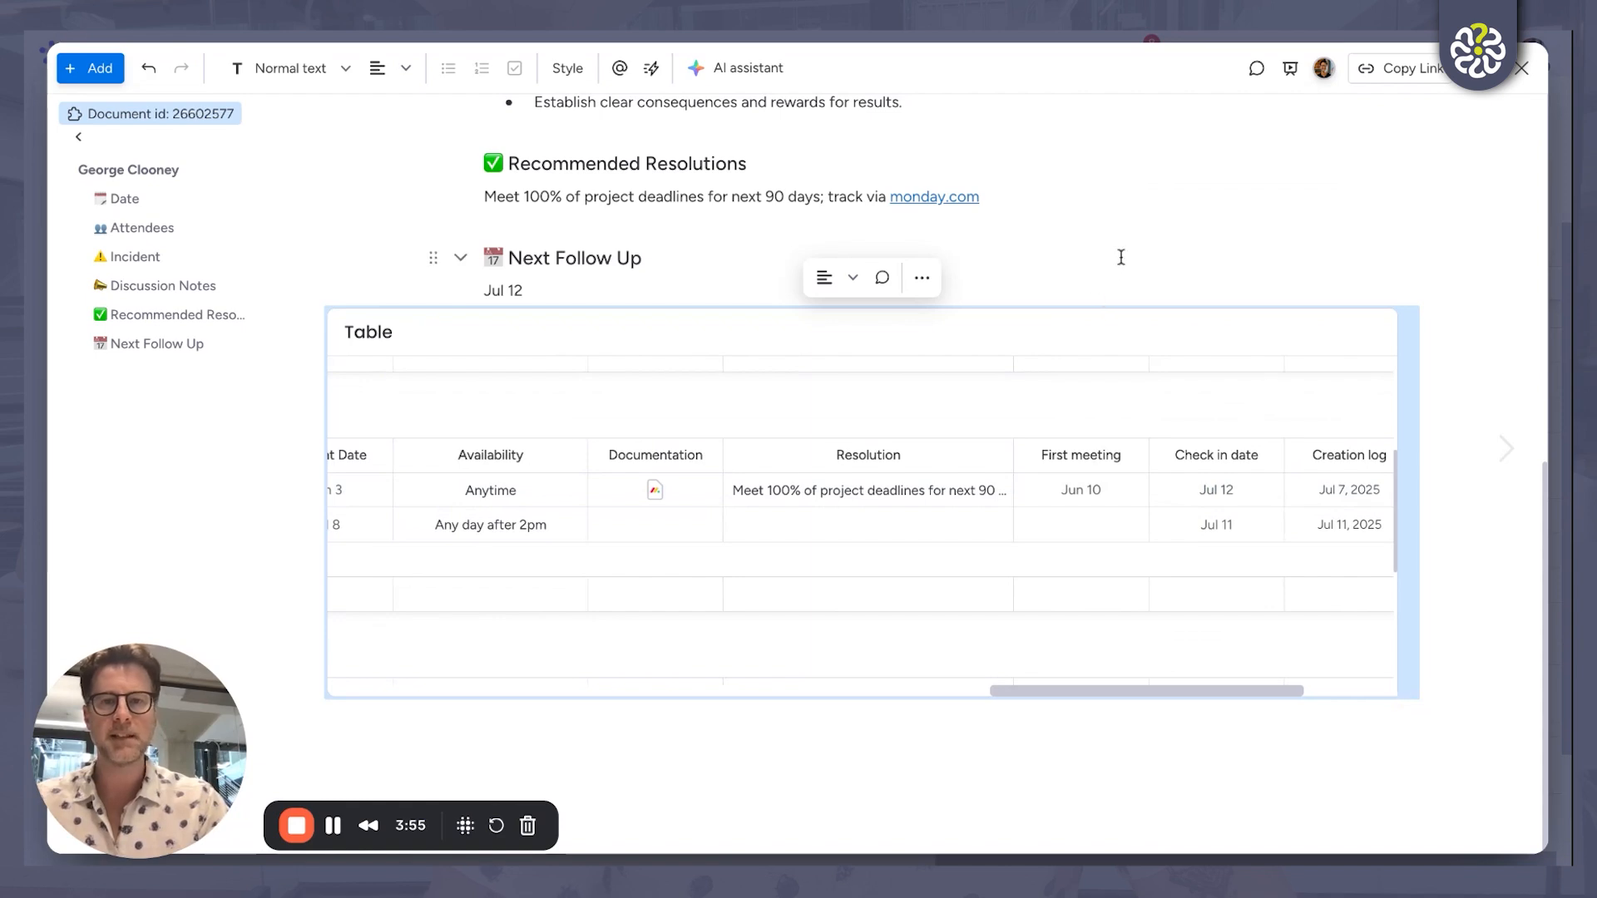
click(1121, 257)
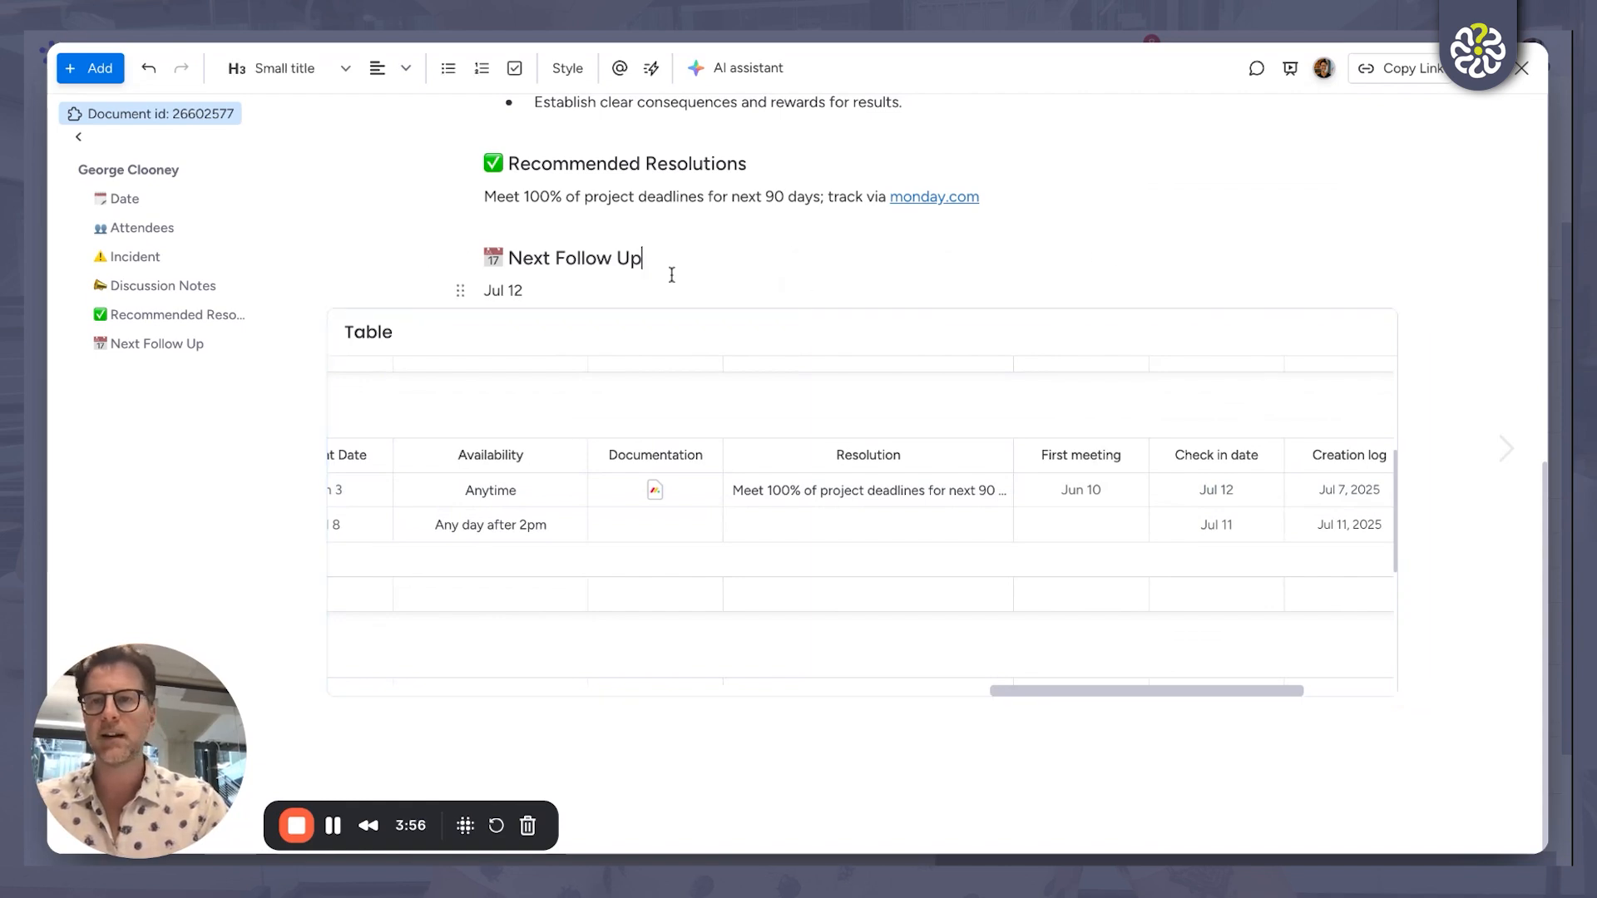
click(1527, 75)
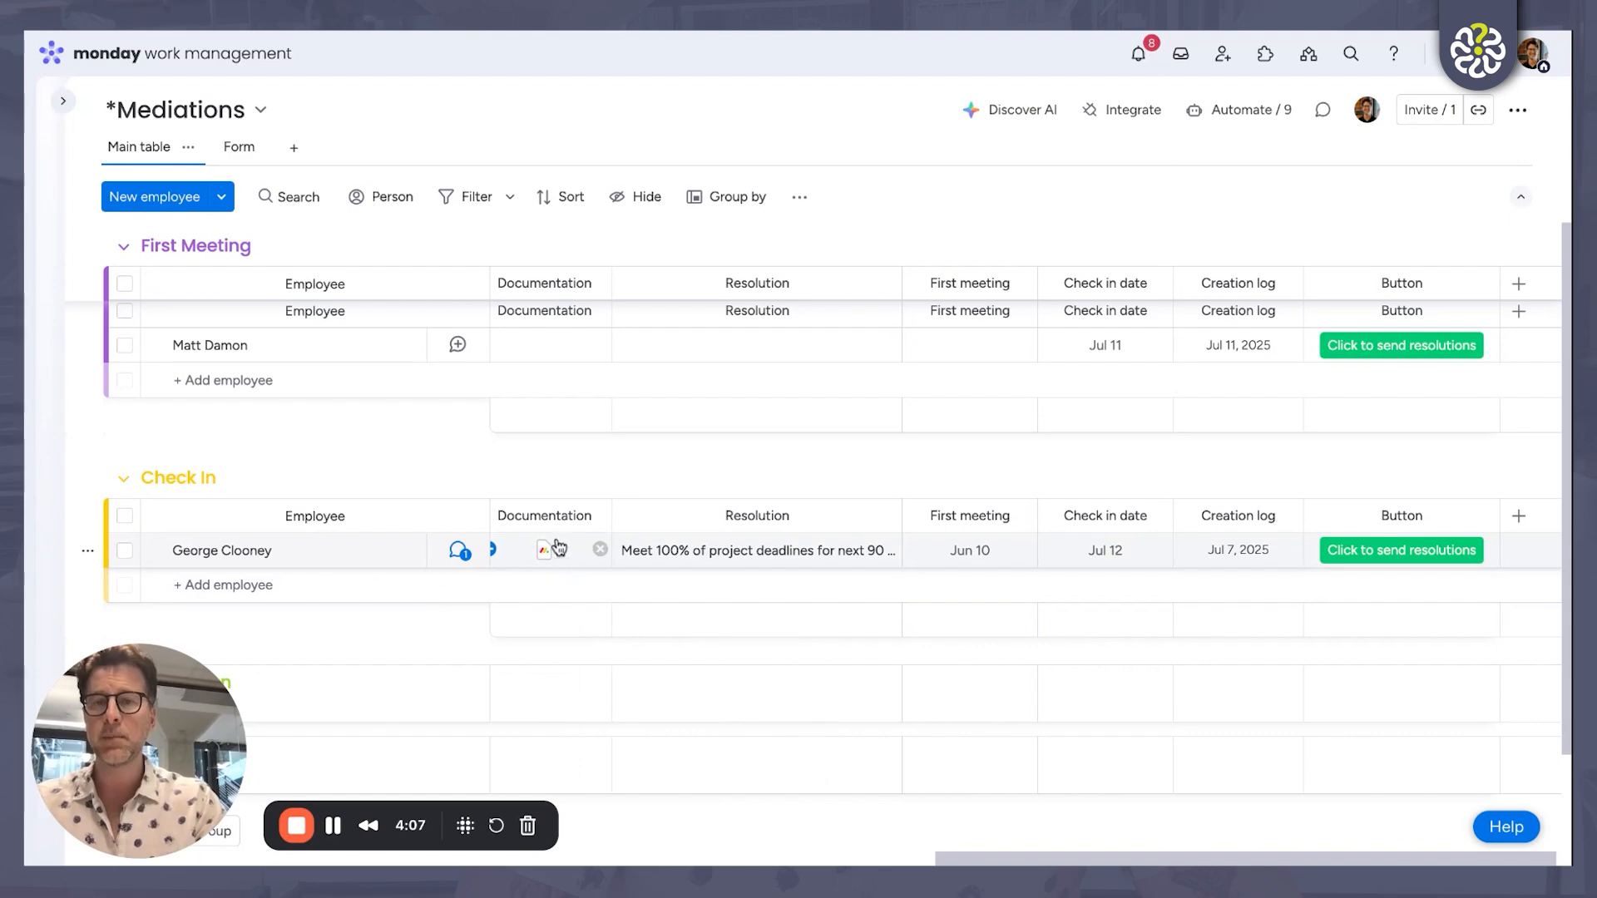
Step: Connect the existing Employee Review Doc to the Documentation column of the employee in the First Meeting group, and close the opened document
scroll(556, 547, up, 3)
scroll(559, 546, down, 1)
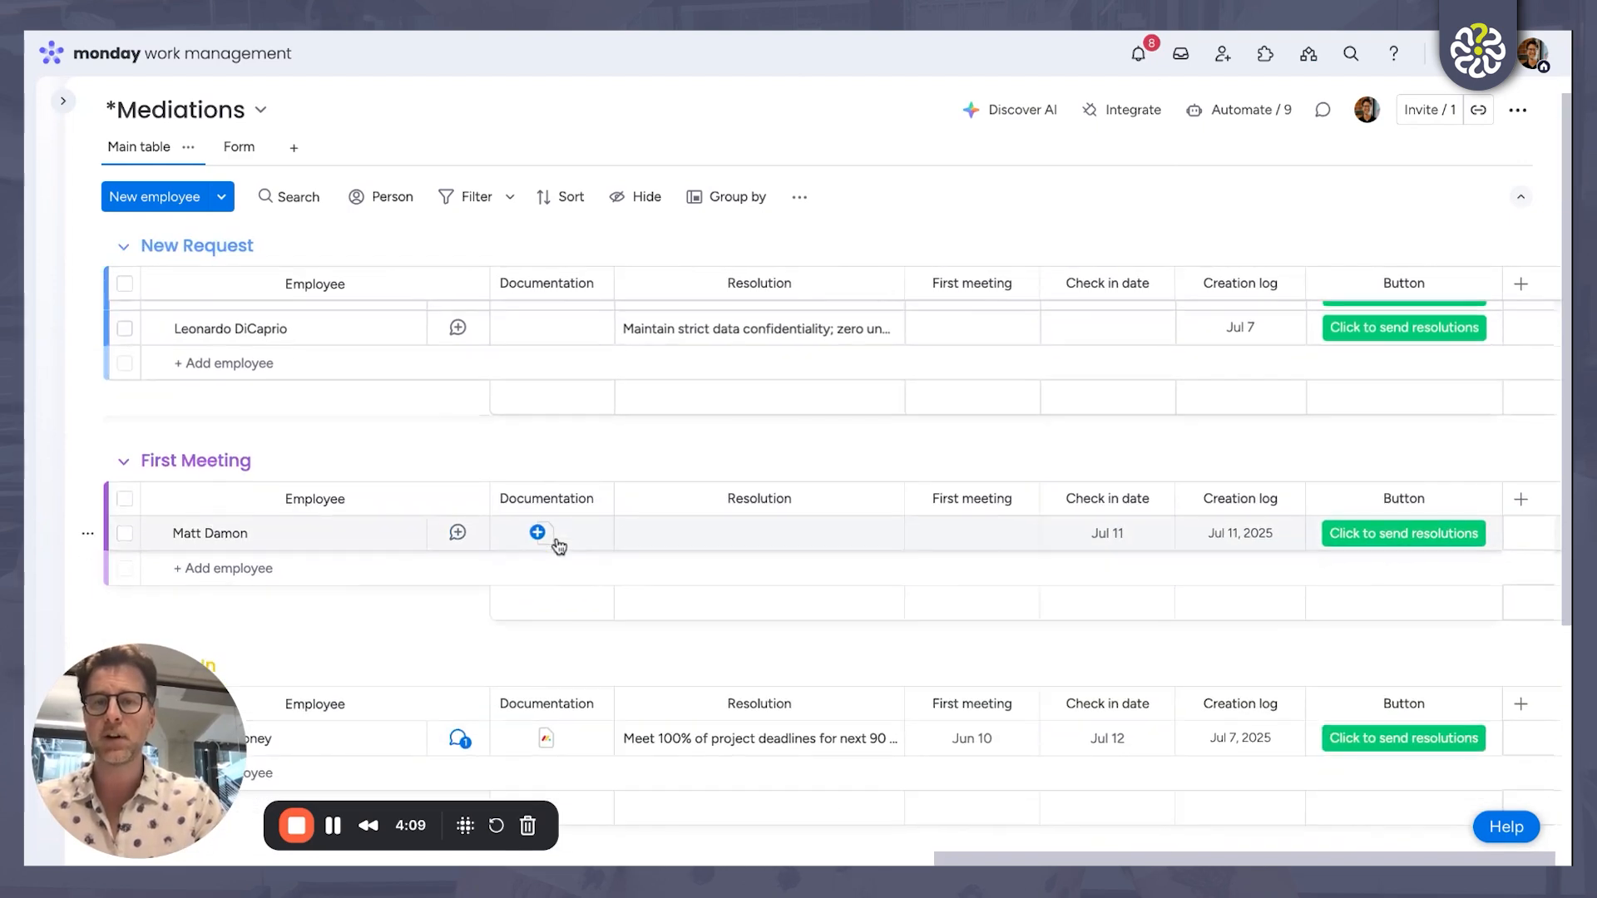
click(556, 542)
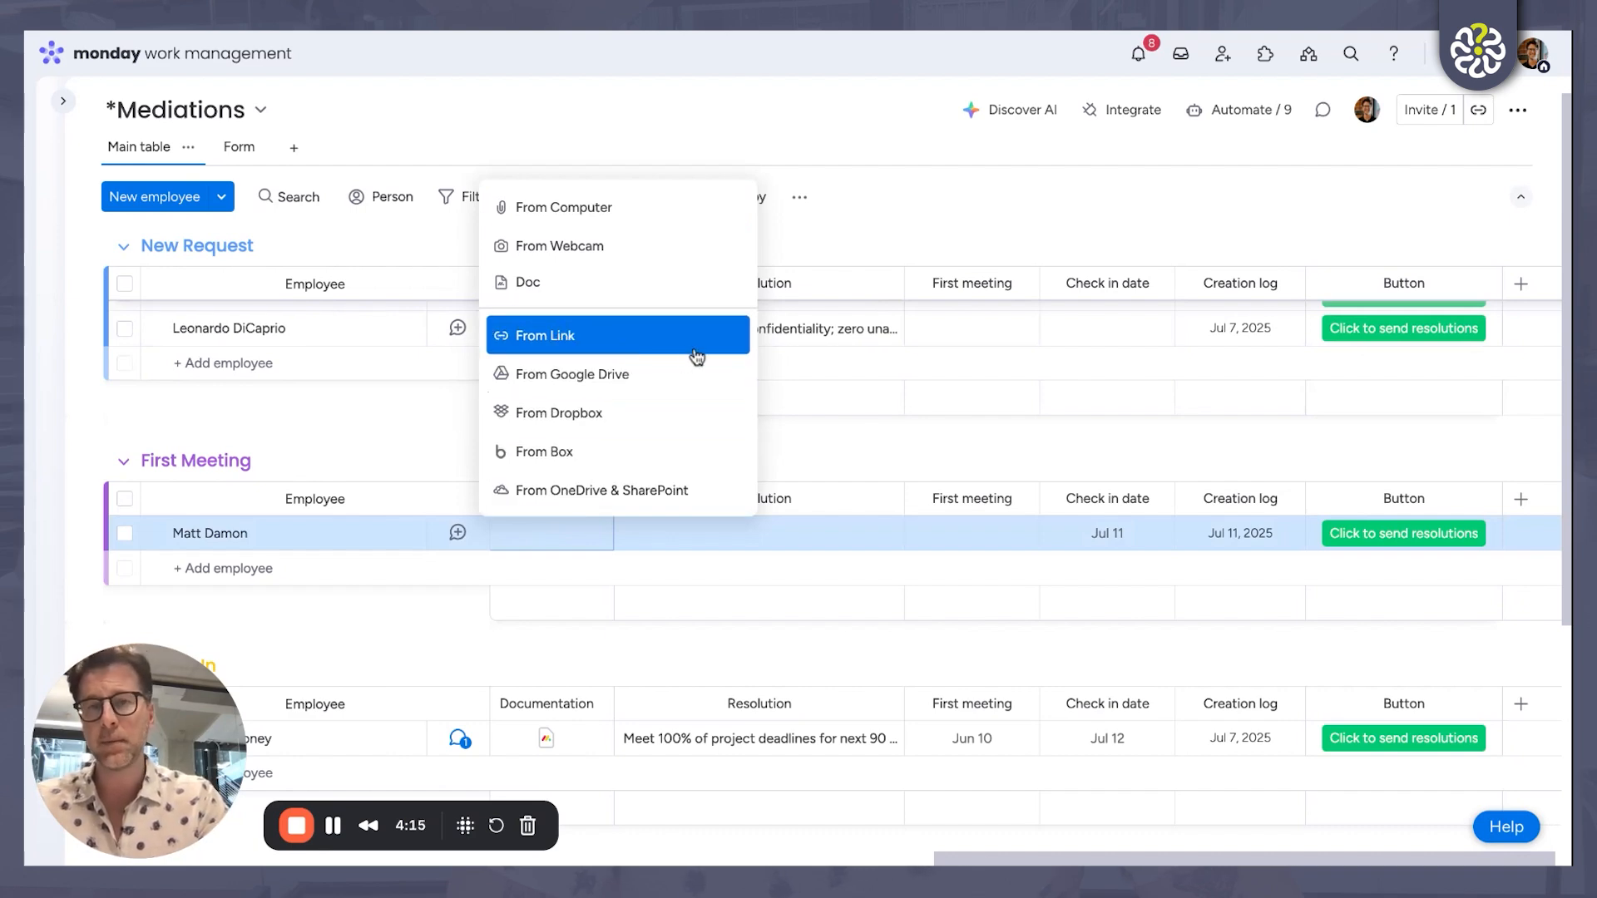
click(546, 287)
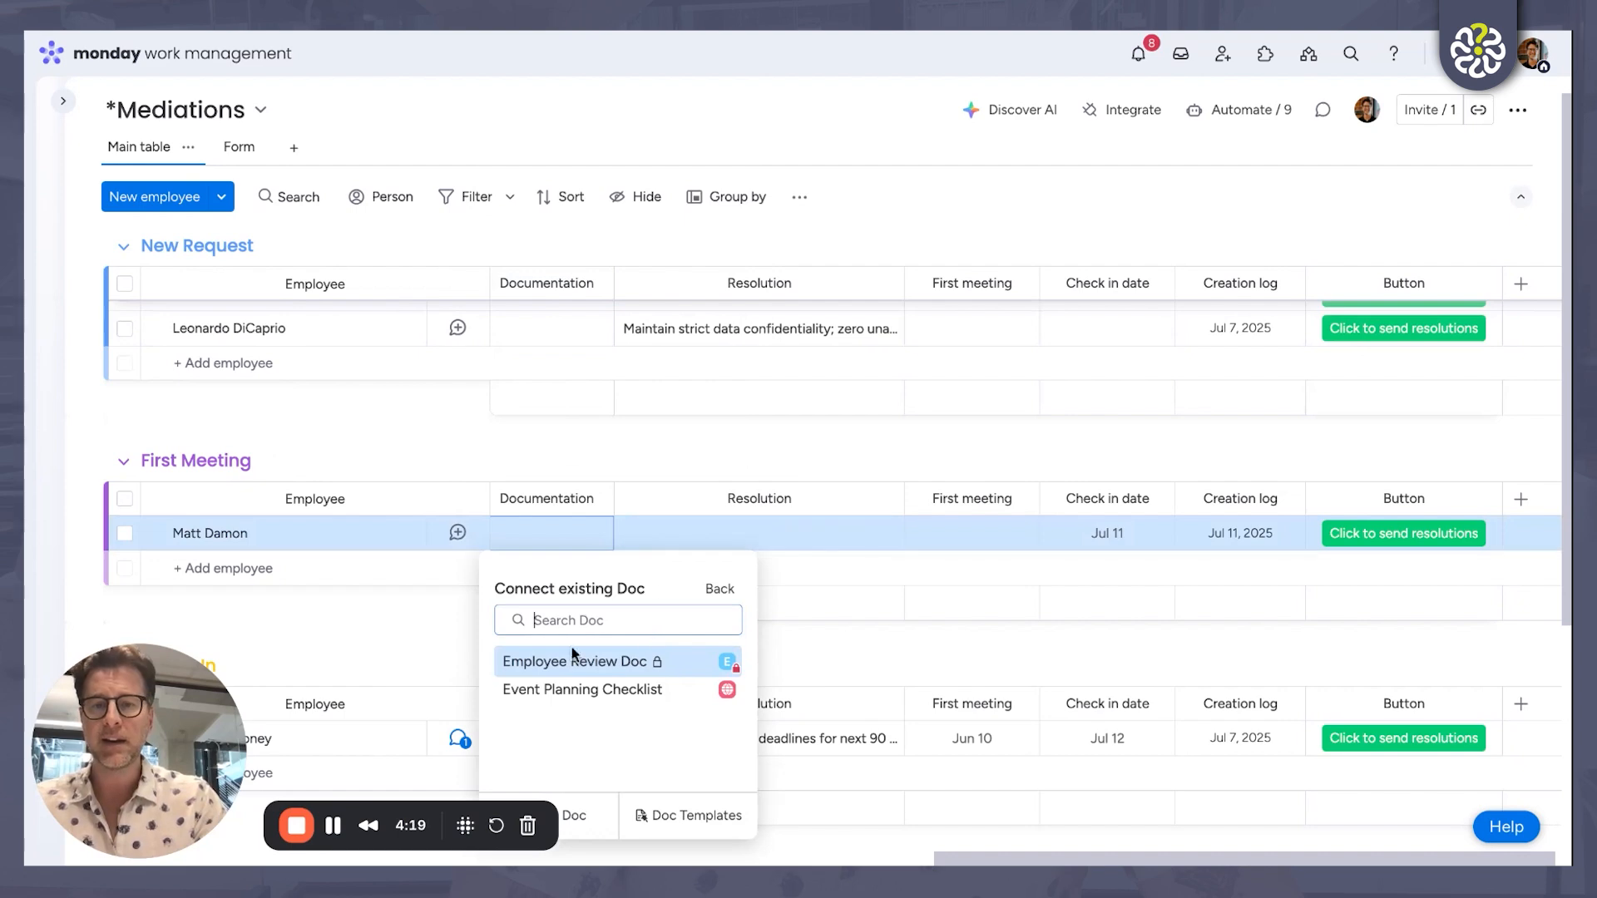
click(549, 664)
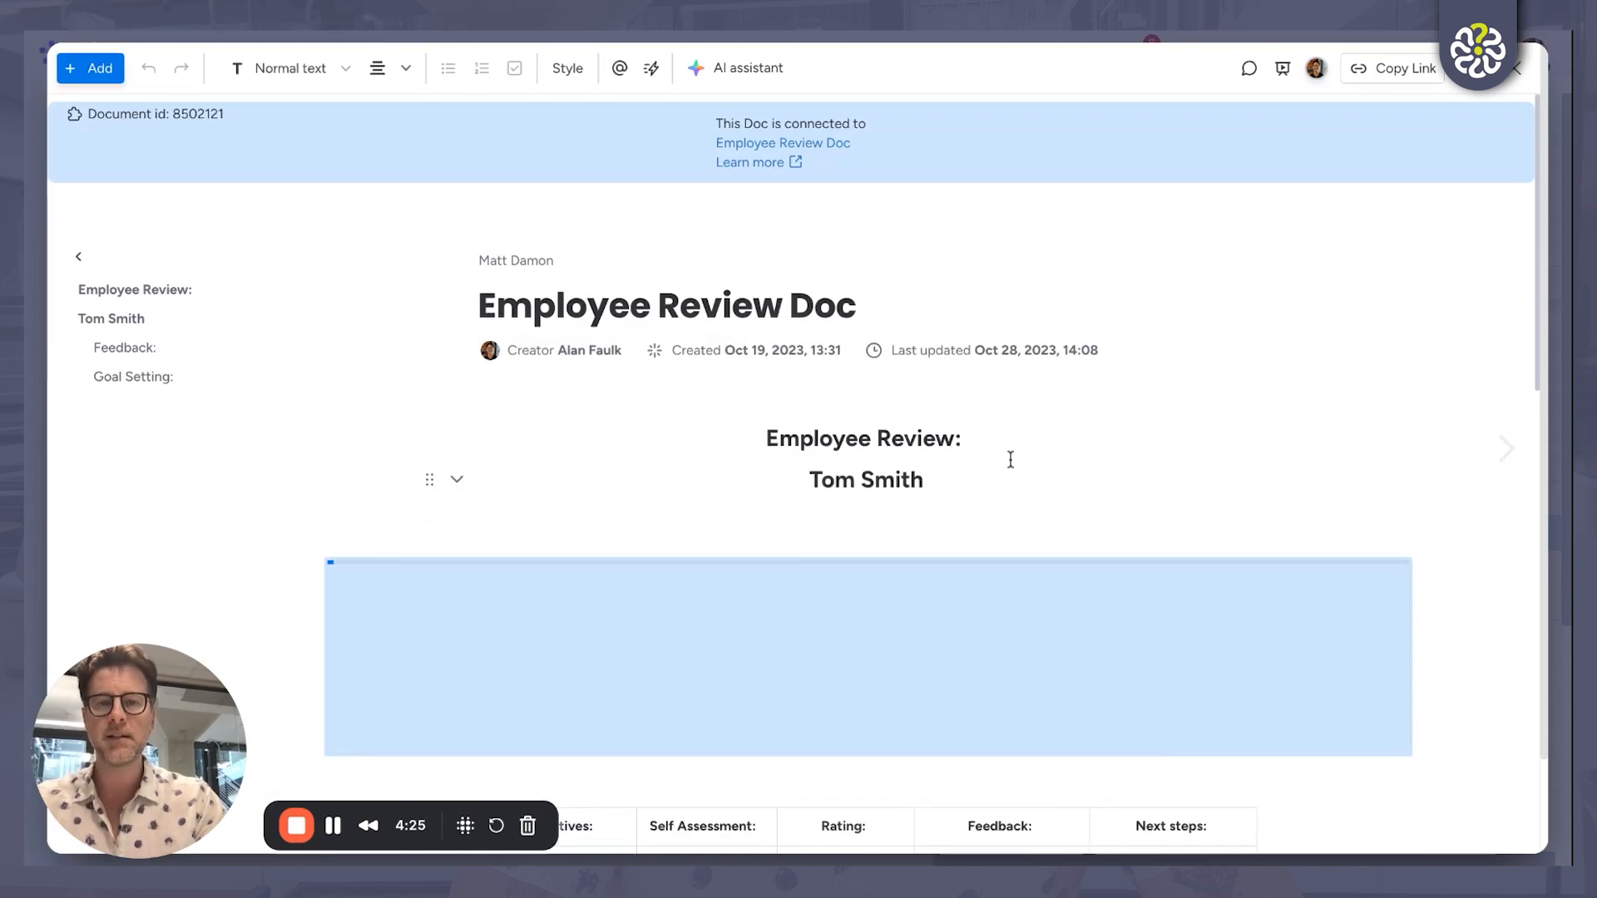
scroll(1011, 460, down, 3)
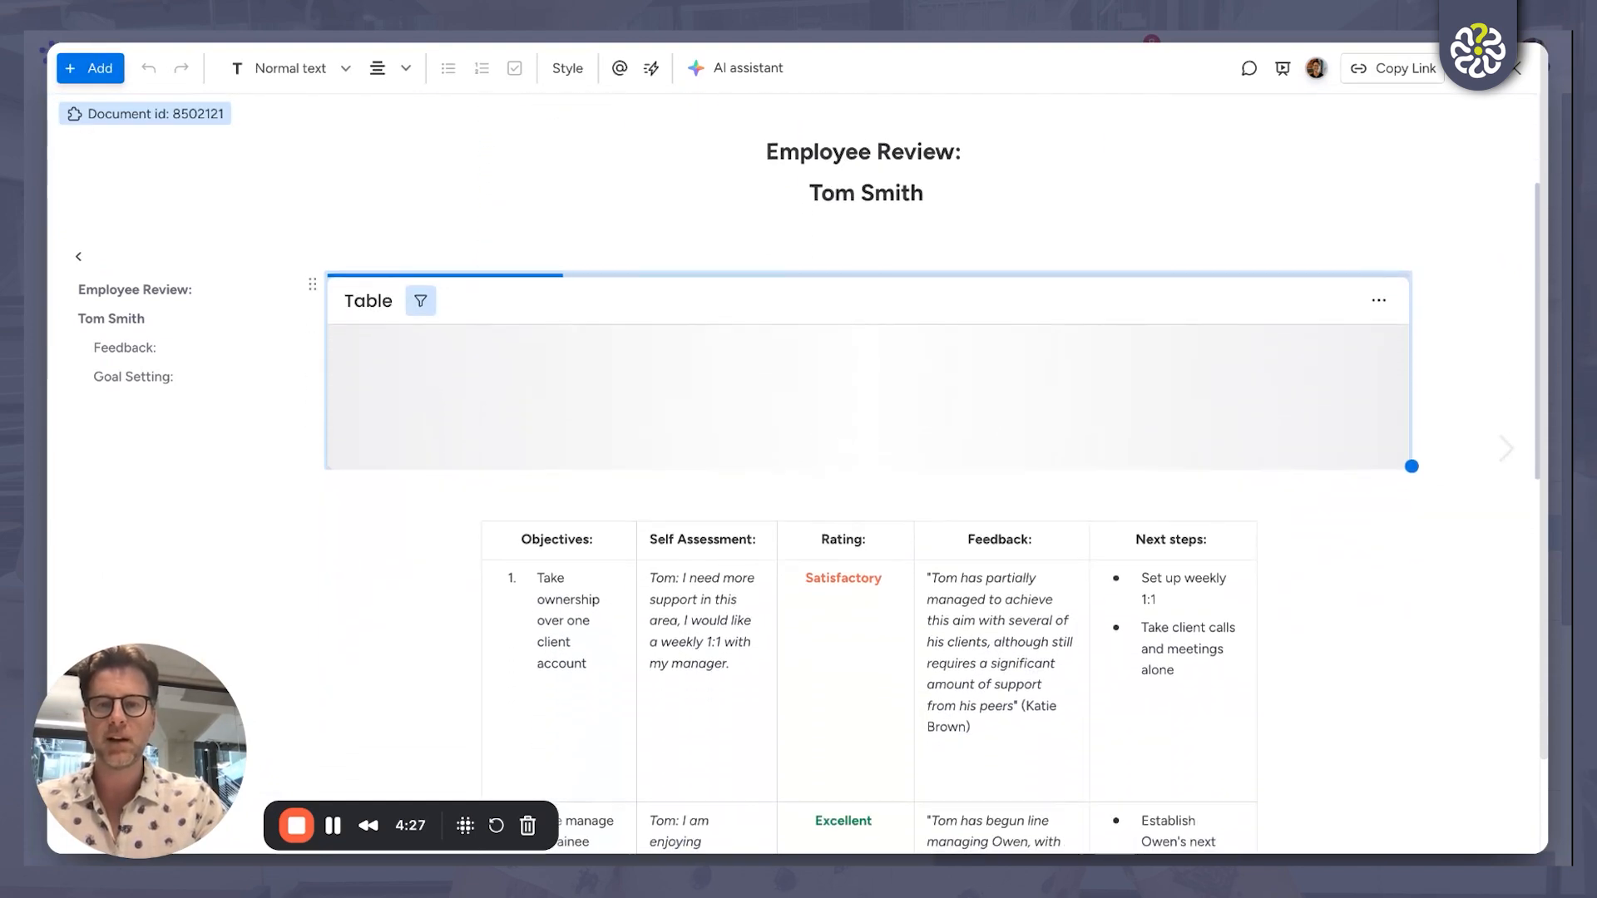
click(1518, 73)
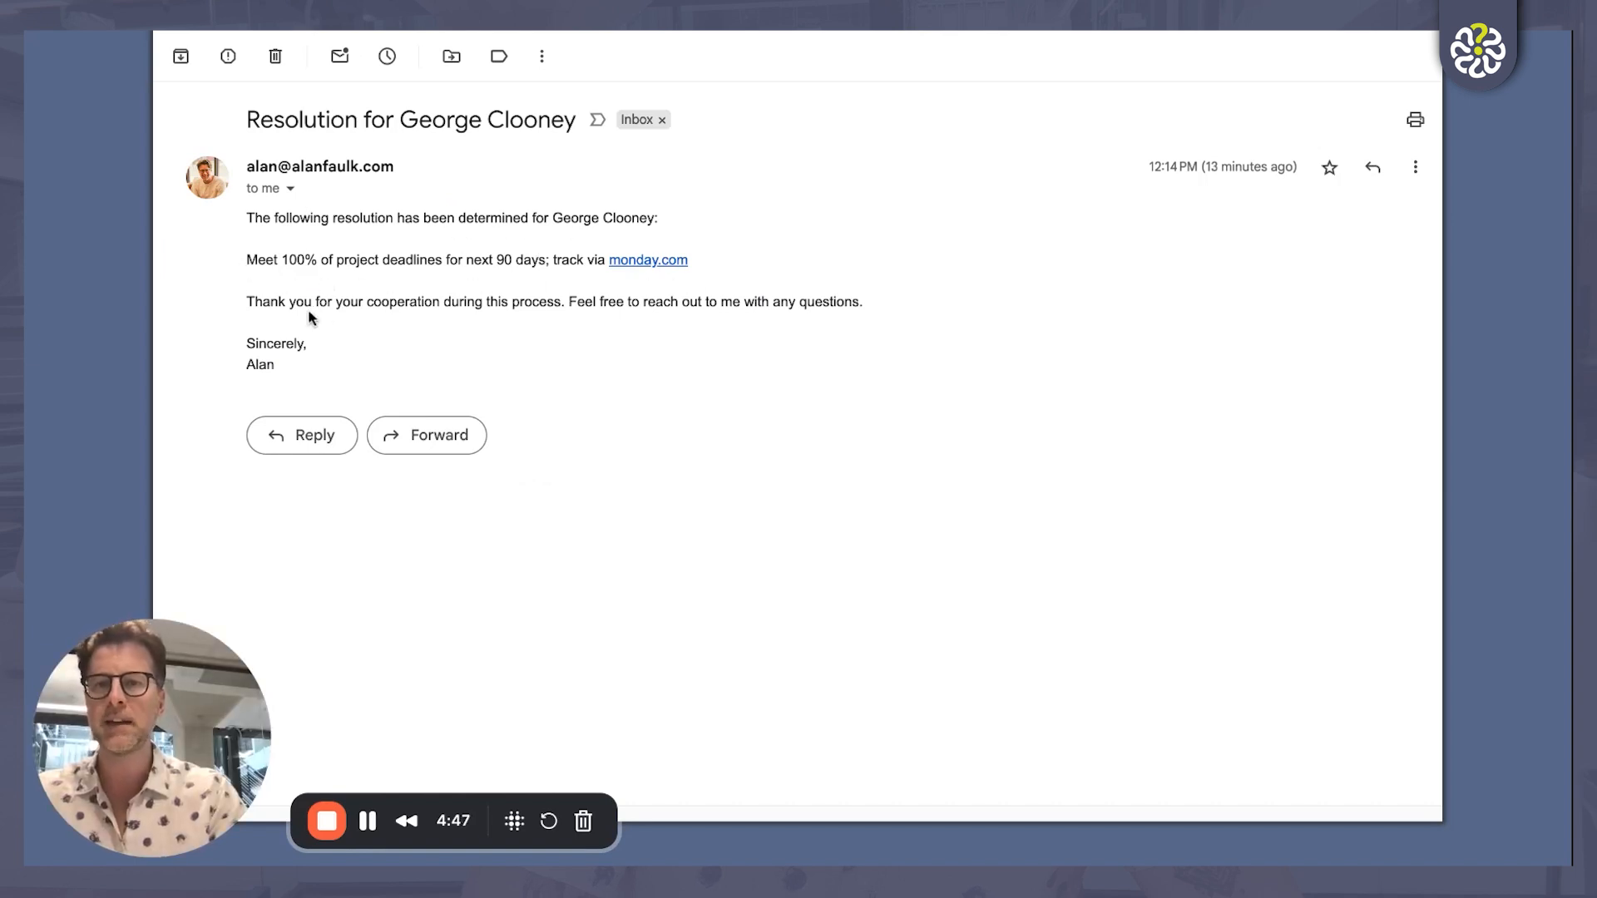
Step: Return from the resolution email to the board and read the full outgoing email logged in the Check In employee's updates
click(630, 32)
scroll(635, 554, down, 3)
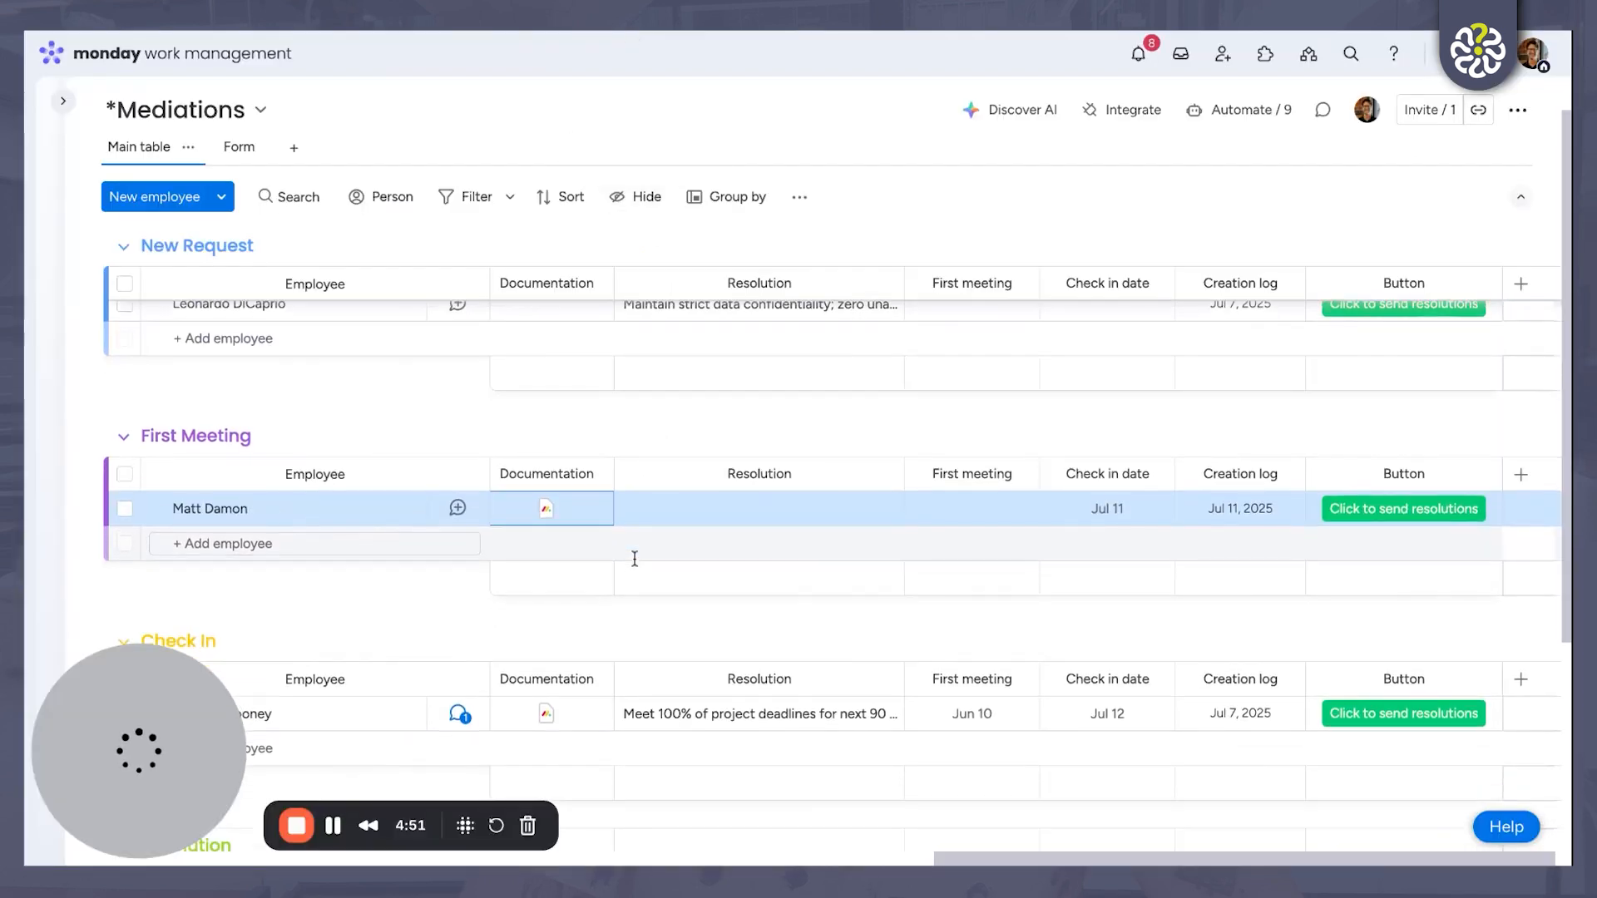
click(459, 515)
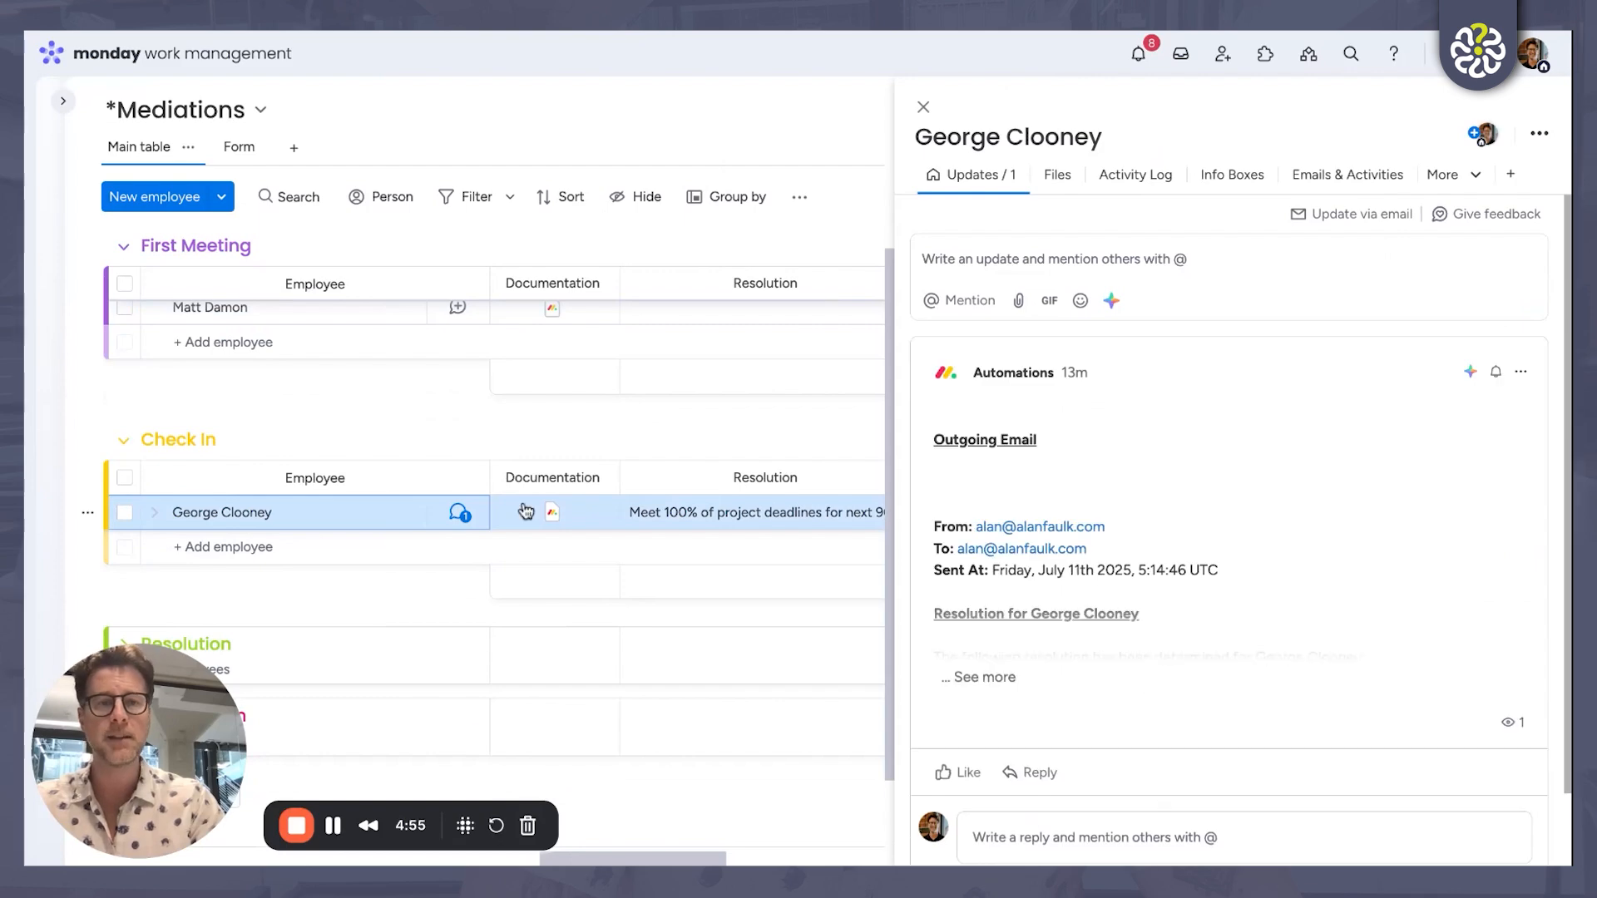
scroll(1307, 524, down, 1)
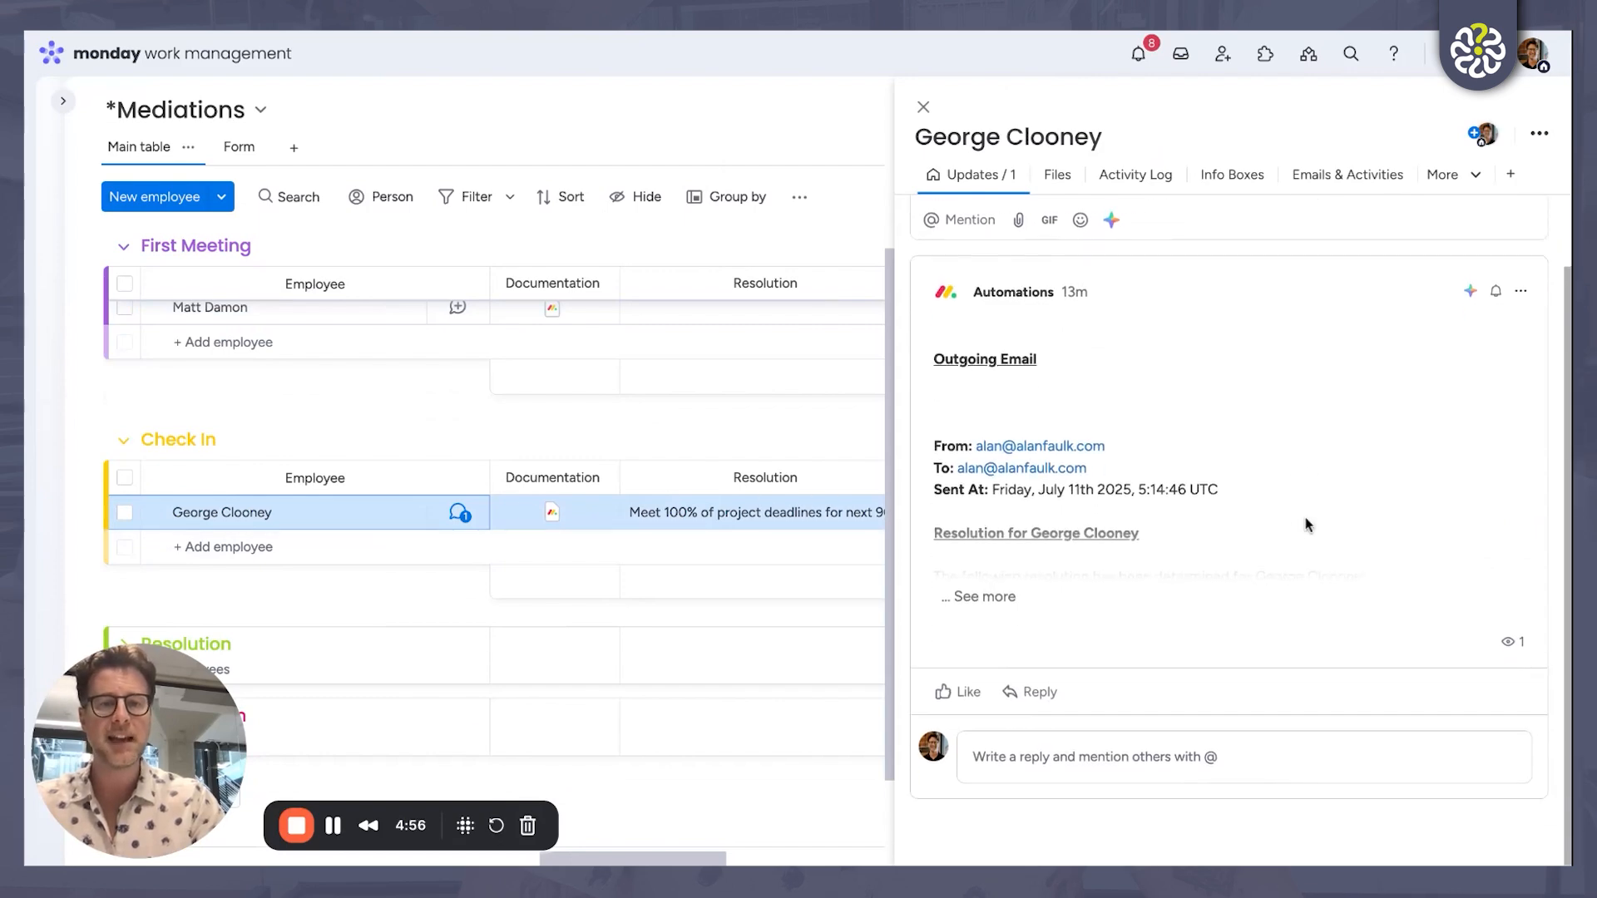
click(1003, 599)
scroll(1184, 642, down, 1)
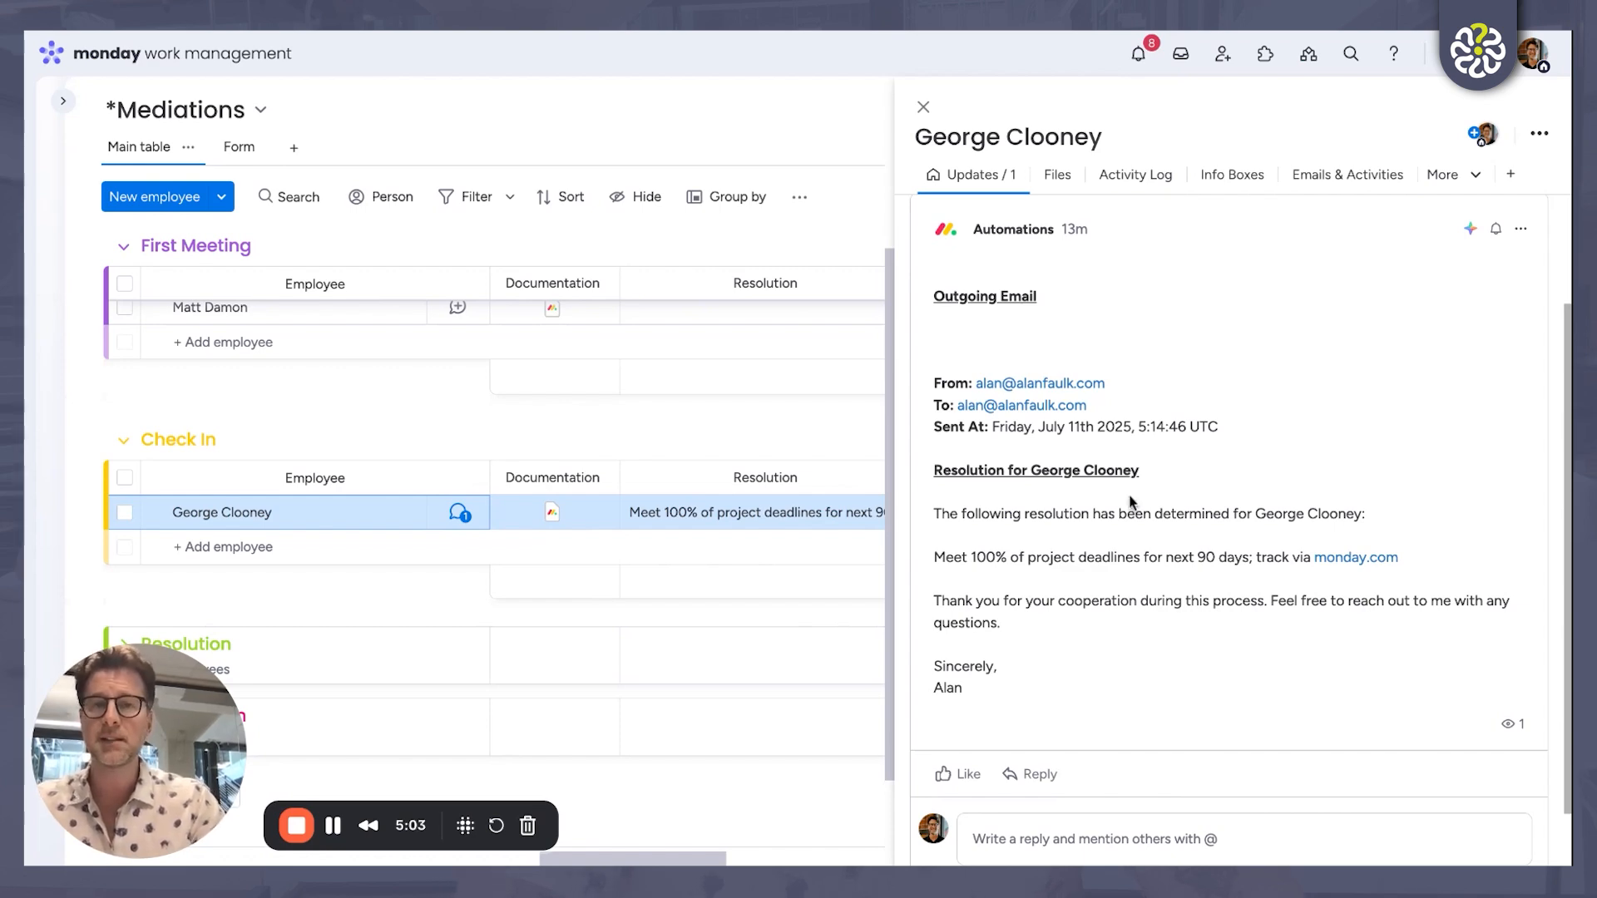
click(923, 106)
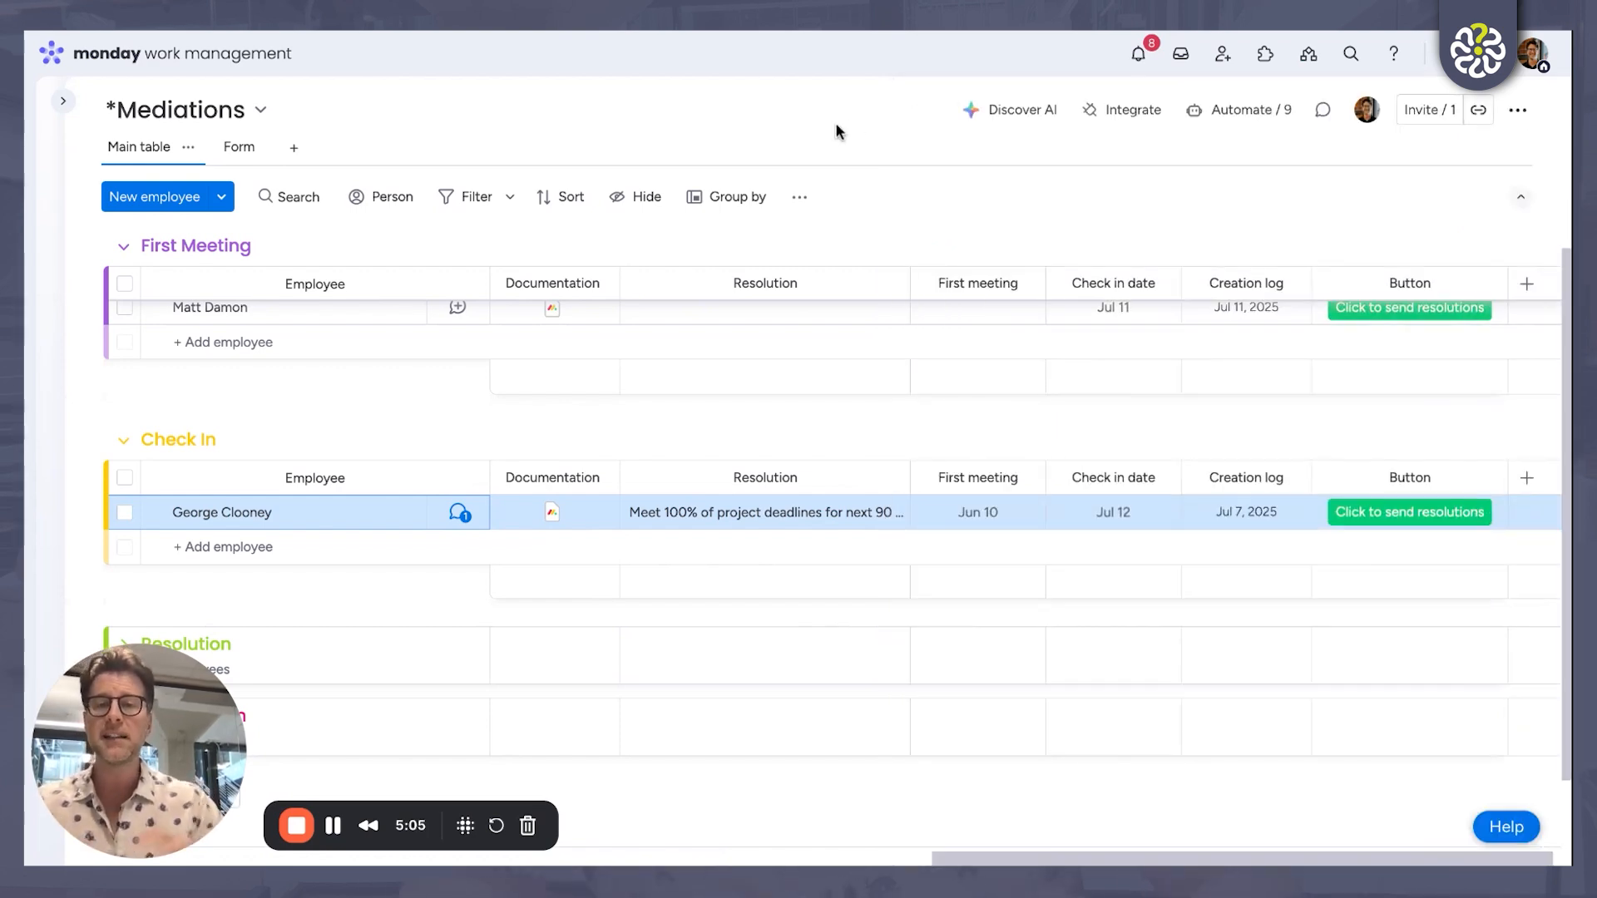